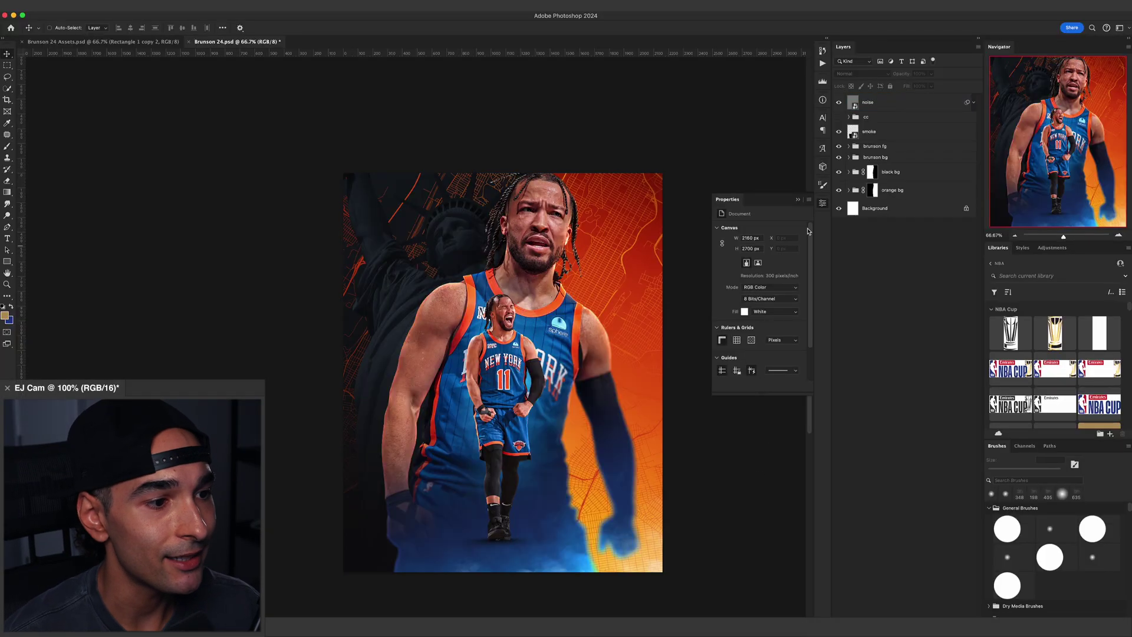
Place the arched NEW YORK wordmark, Artwork 246, from the NBA library across the poster between the brunson fg and brunson bg groups.
scroll(702, 477, "right", 2)
scroll(702, 472, "up", 1)
scroll(700, 435, "down", 3)
left_click(620, 420, "super")
left_click(643, 442, "super")
left_click(360, 454, "super")
left_click(289, 312, "super")
left_click(609, 332, "super")
scroll(1055, 366, "down", 5)
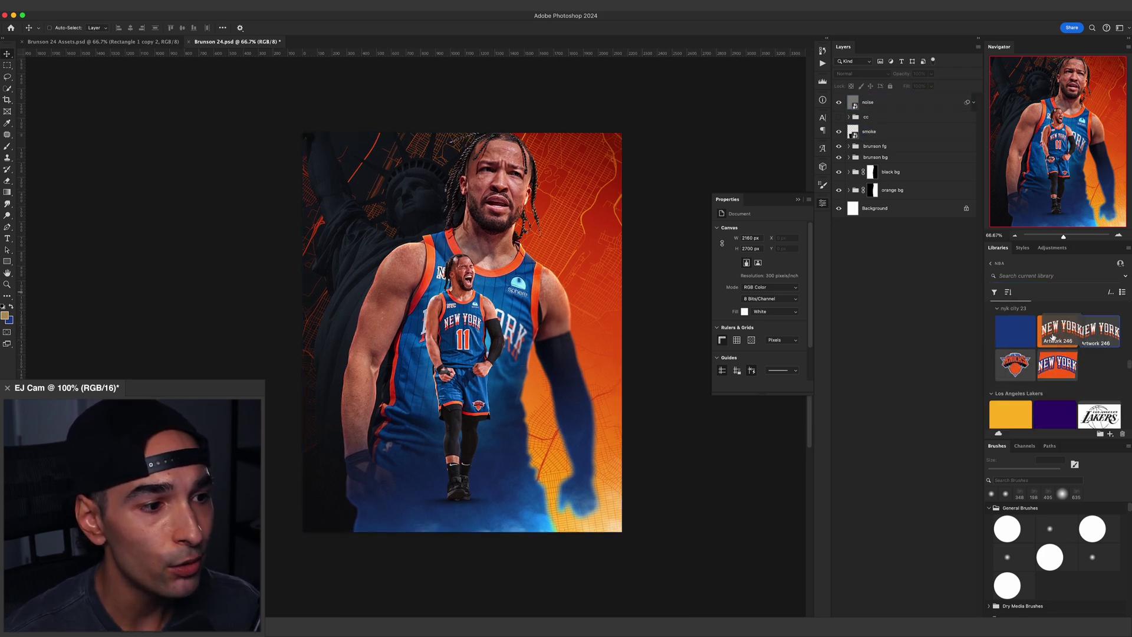
left_click_drag(1100, 330, 592, 253)
left_click_drag(482, 323, 513, 301)
key("Return")
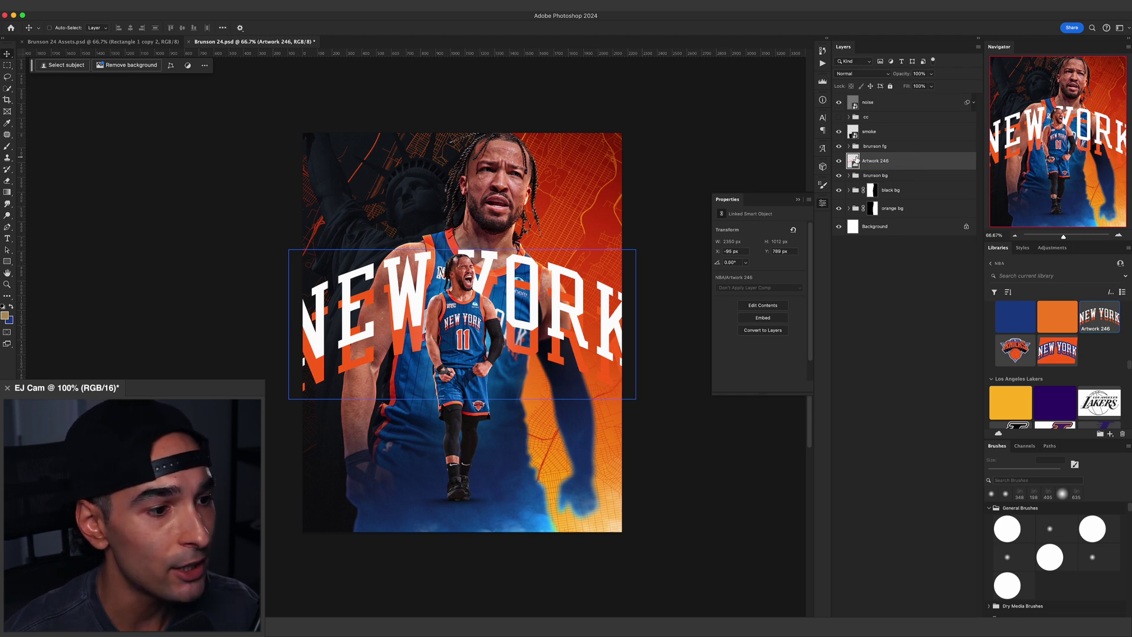
Open the placed wordmark's contents in Illustrator and delete the seven orange shadow paths beneath the white letters.
double_click(853, 160)
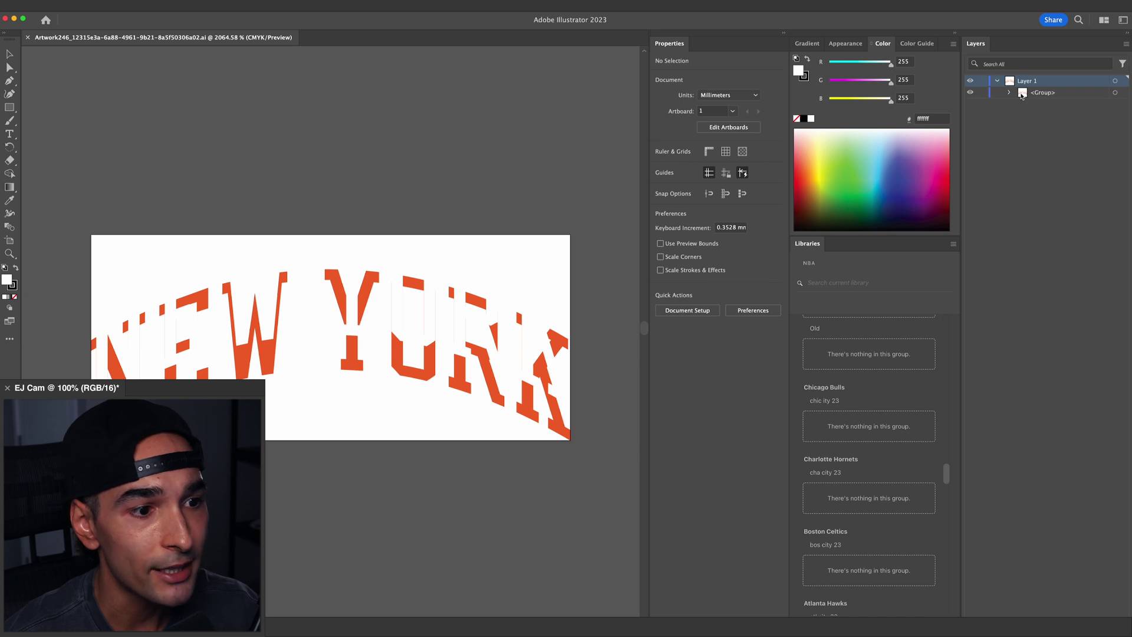
left_click(1008, 93)
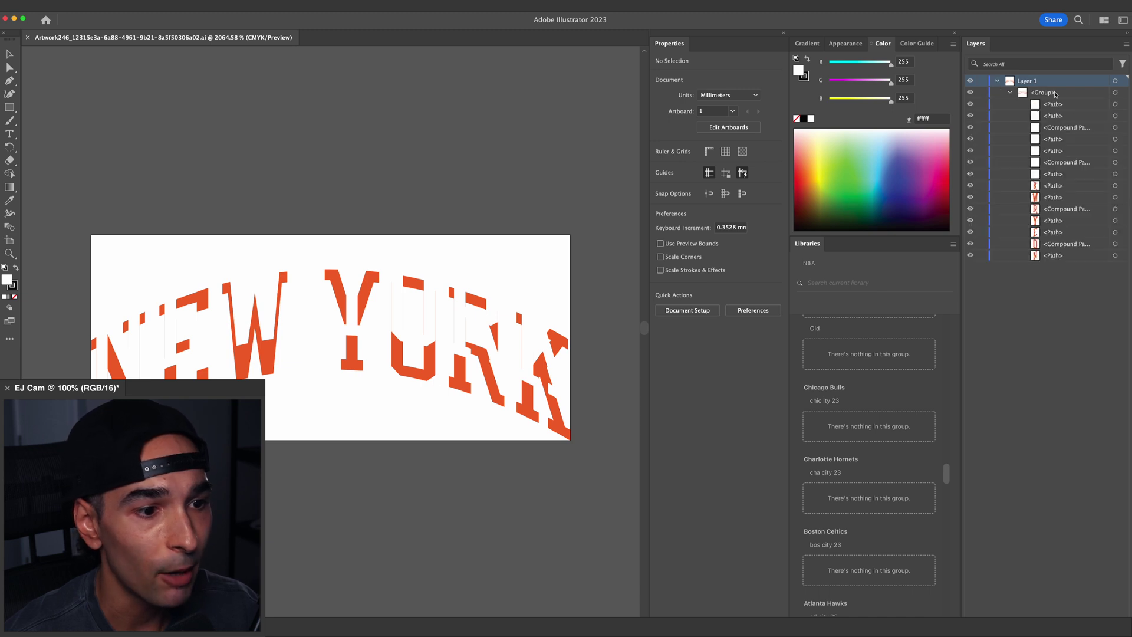
left_click(1101, 188)
left_click(1115, 186)
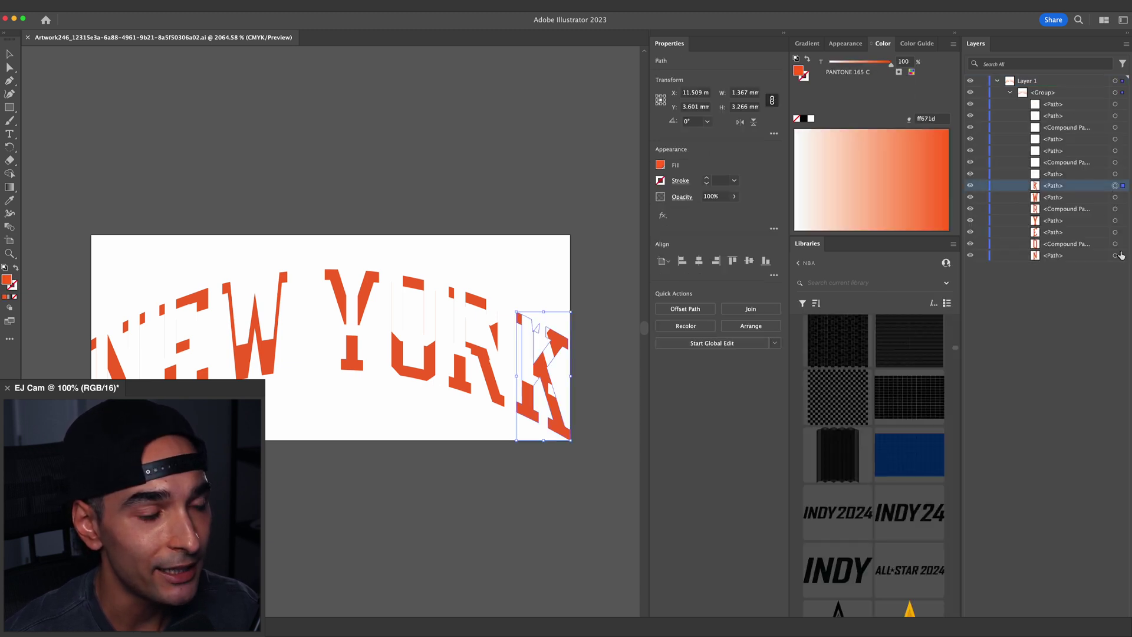
left_click(1115, 256, "shift")
key("Delete")
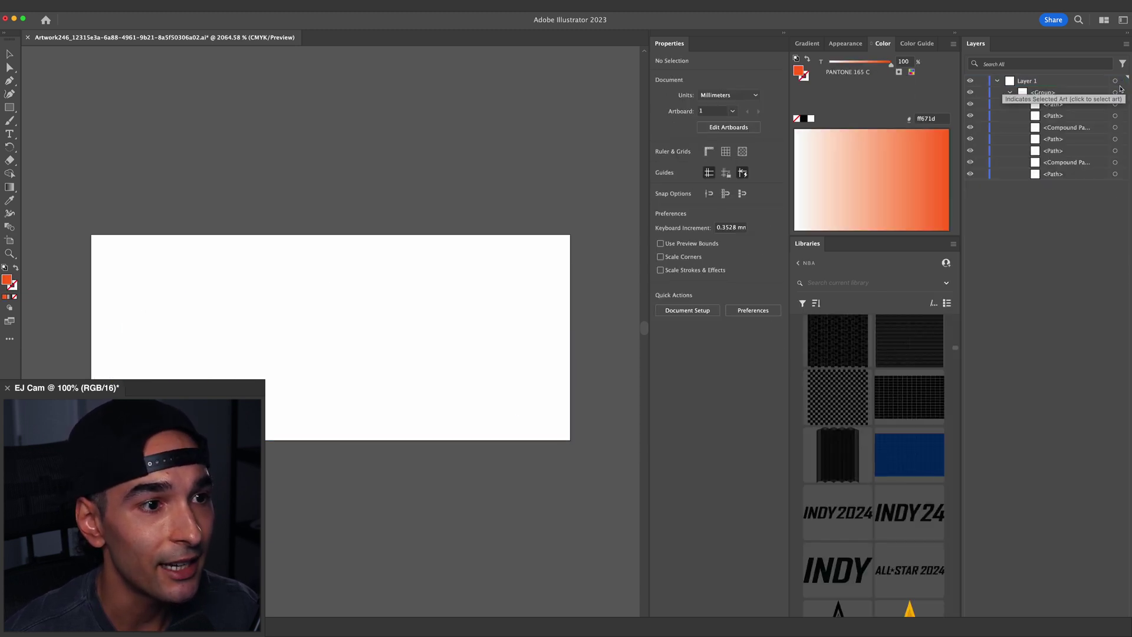
Copy the white lettering into a new document, enlarged to about 2048 px wide and filled with black.
left_click(1115, 83)
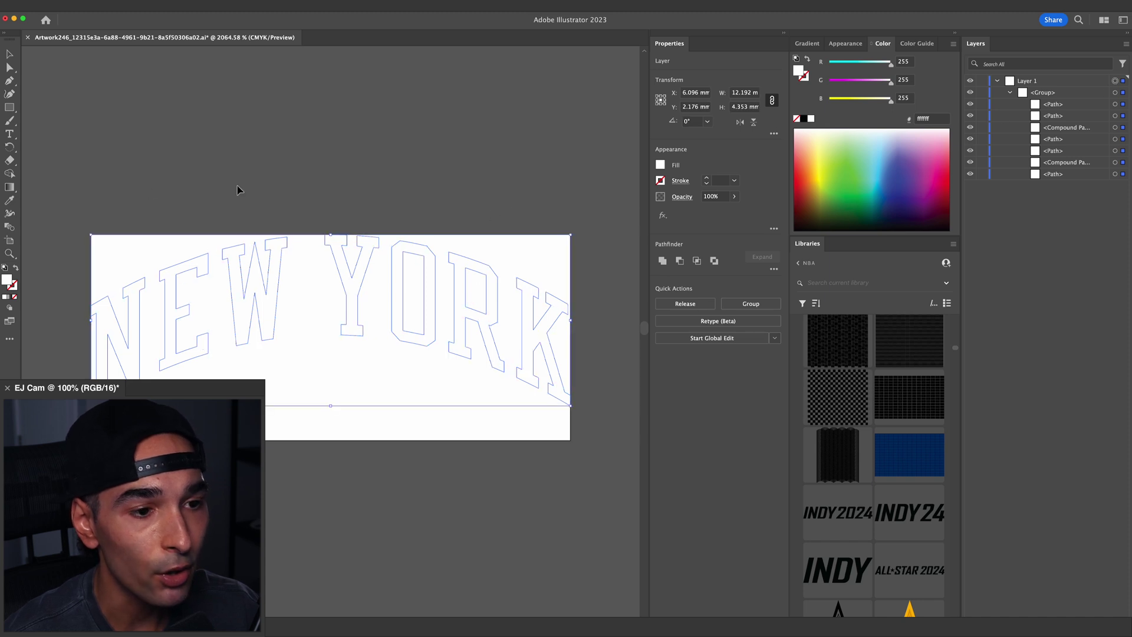
key("super+n")
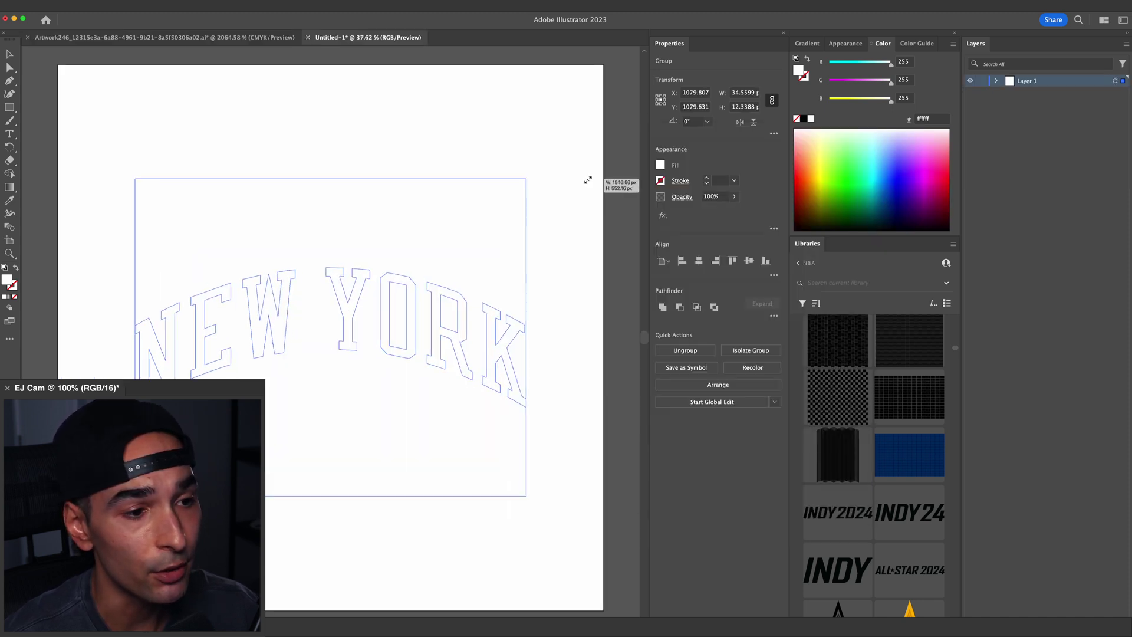
left_click_drag(587, 179, 641, 129, "alt+shift")
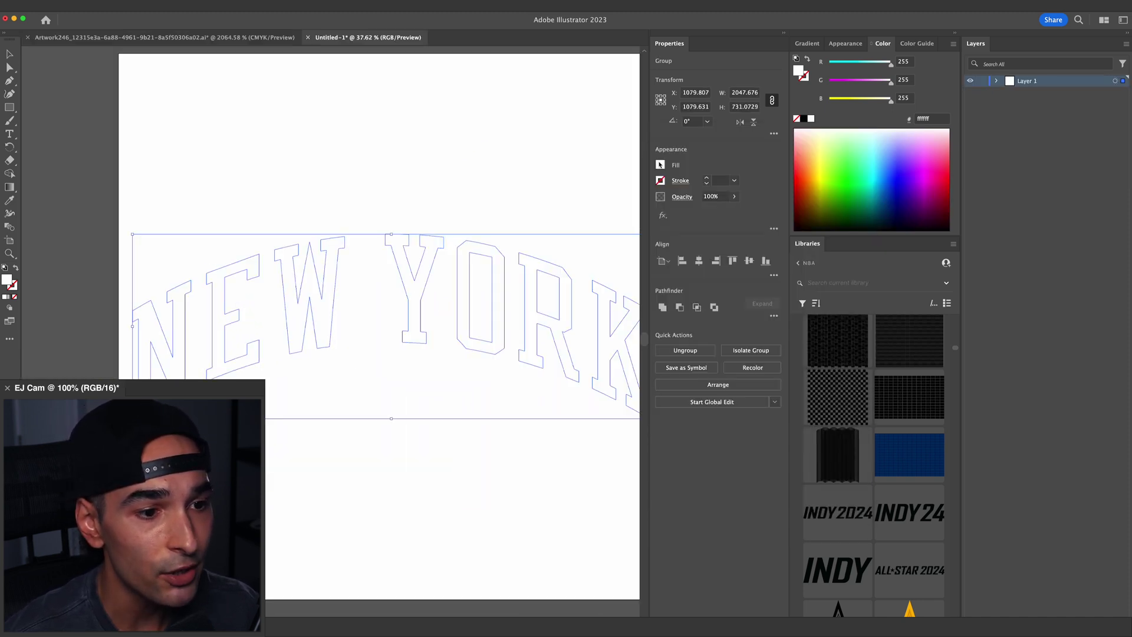
left_click(661, 167)
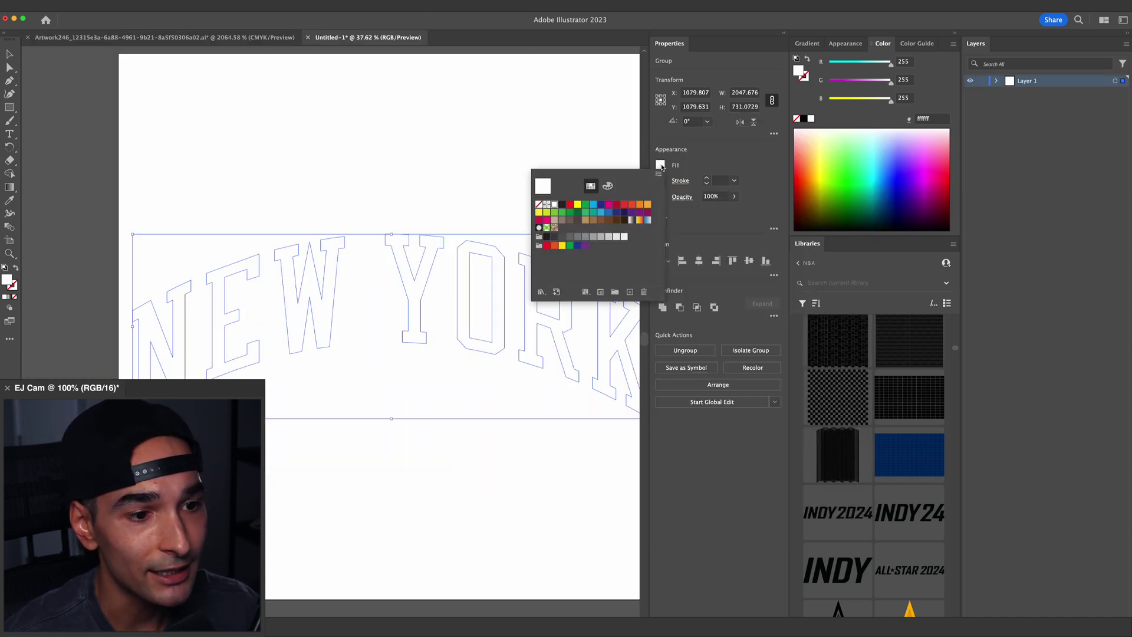
left_click(563, 205)
Save the black lettering as "new york wordmark" in SVG format in the SVG folder.
key("super+shift+s")
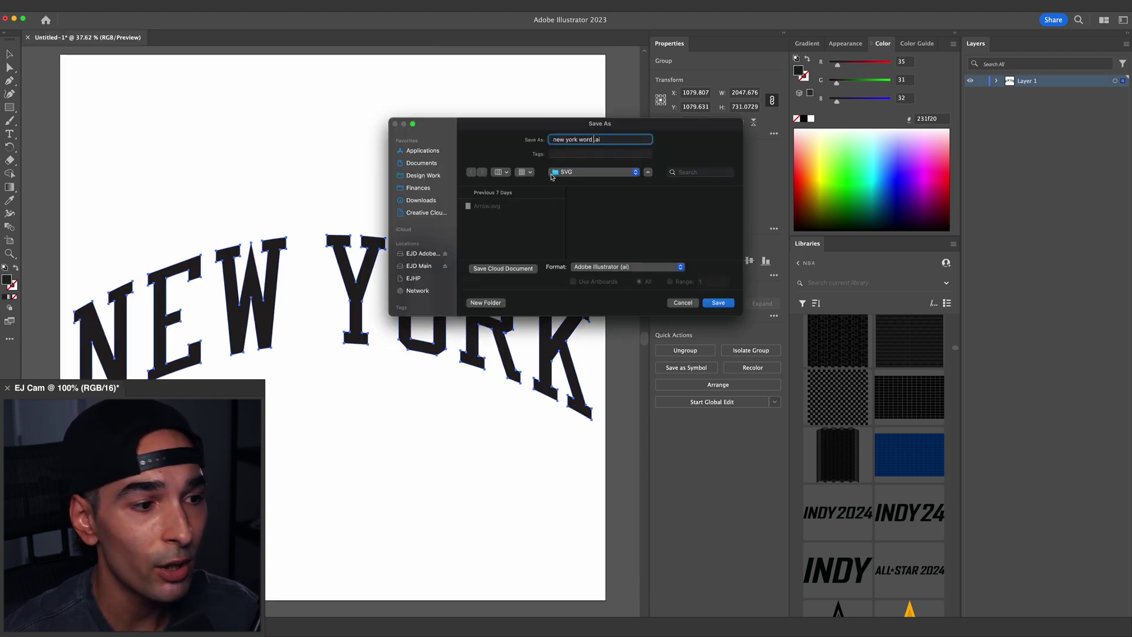
type("new york wordmark")
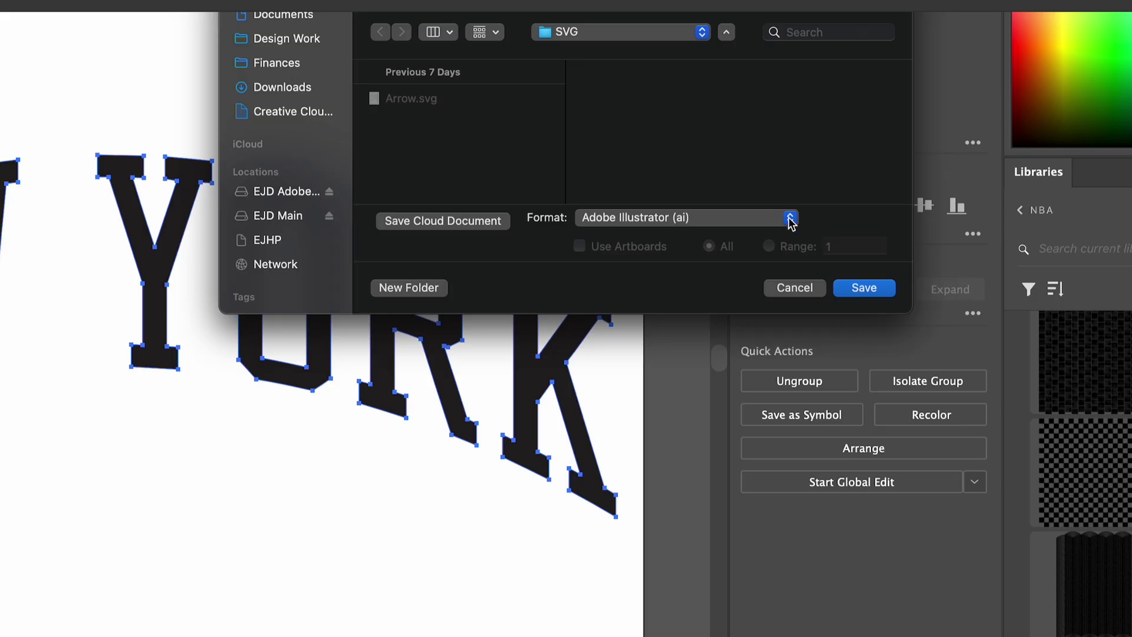
left_click(790, 219)
left_click(649, 316)
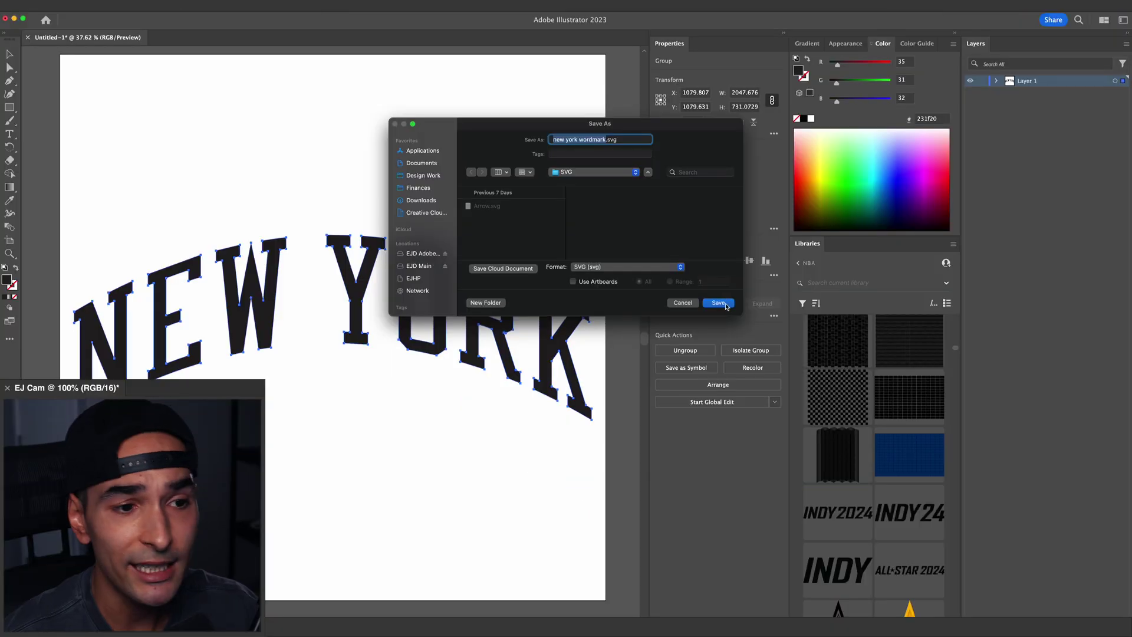
left_click(720, 302)
left_click(672, 365)
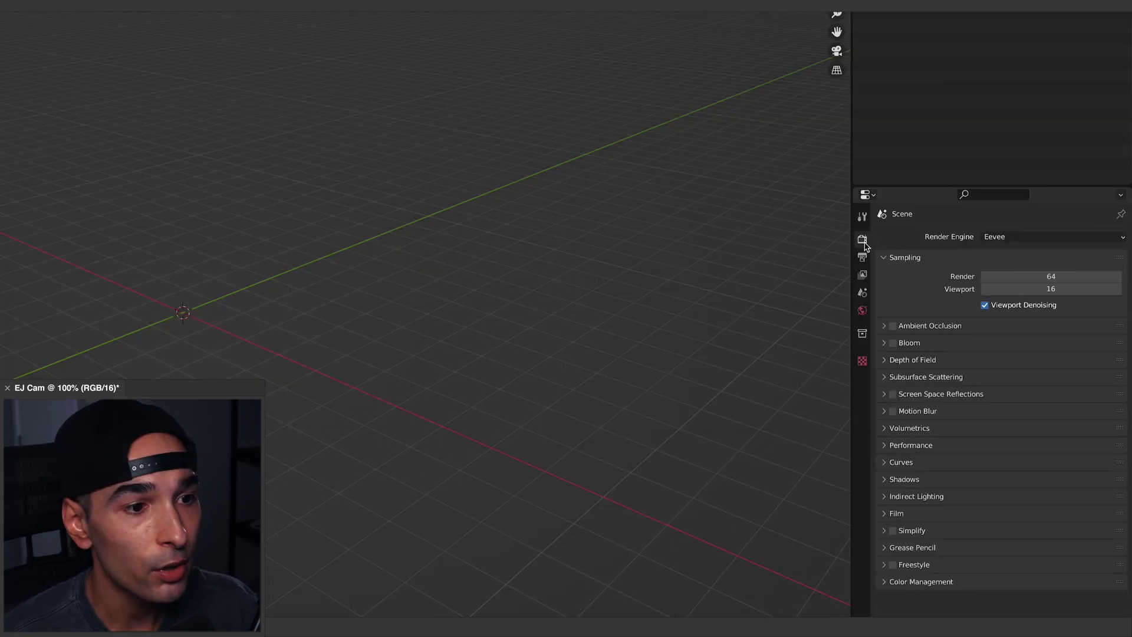
In Blender, set the render engine to Cycles and turn on Transparent film with Transparent Glass.
left_click(1029, 238)
left_click(1009, 280)
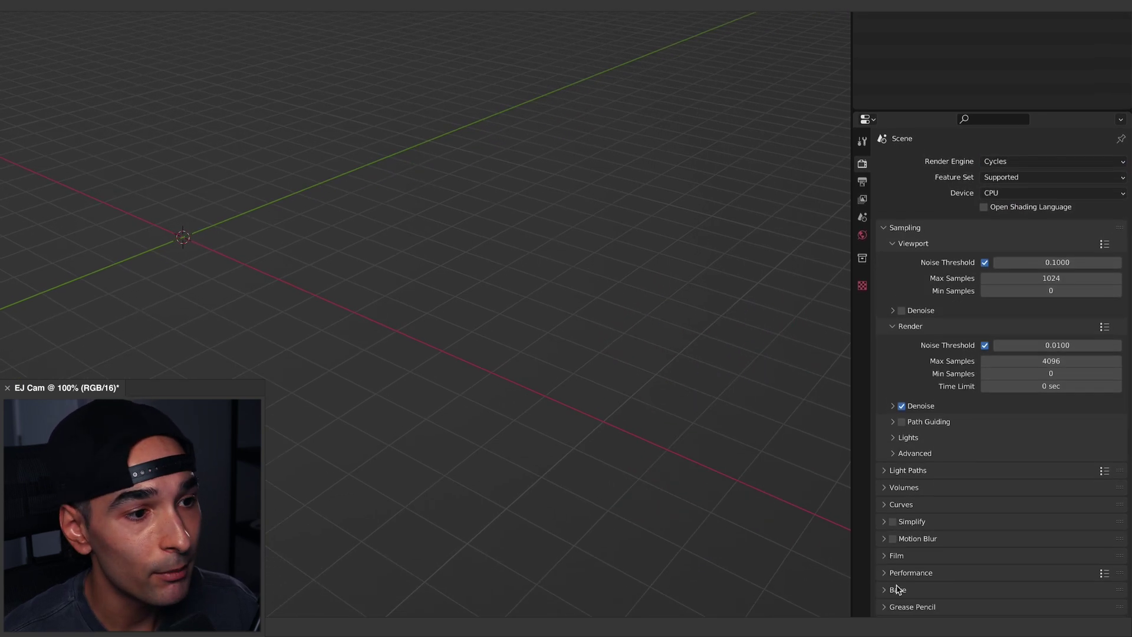
left_click(897, 520)
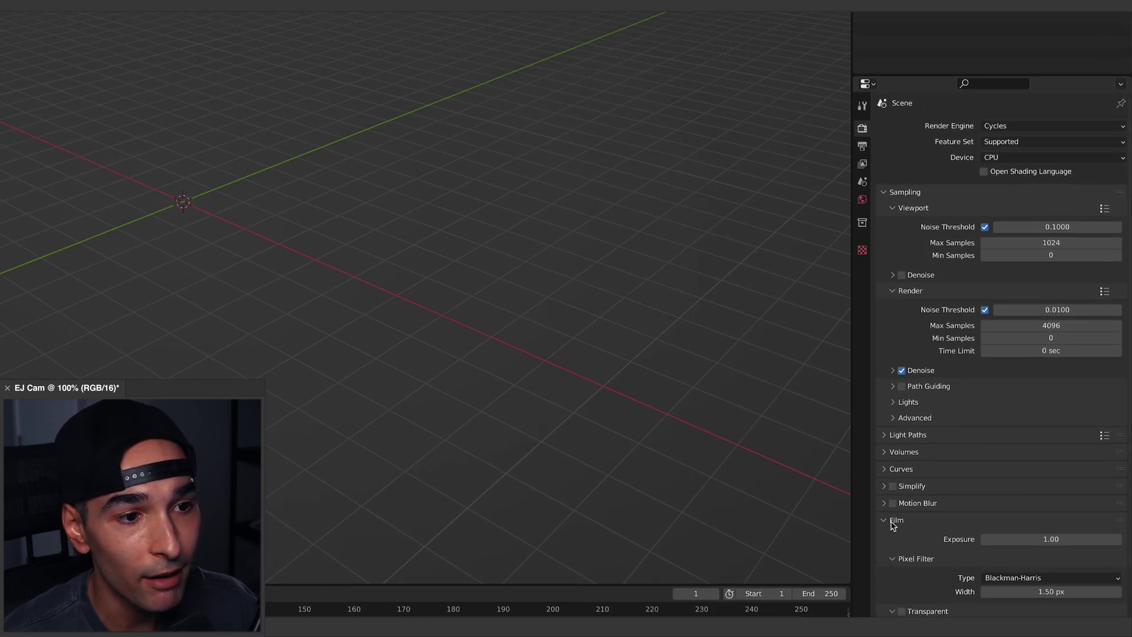
scroll(915, 563, "down", 3)
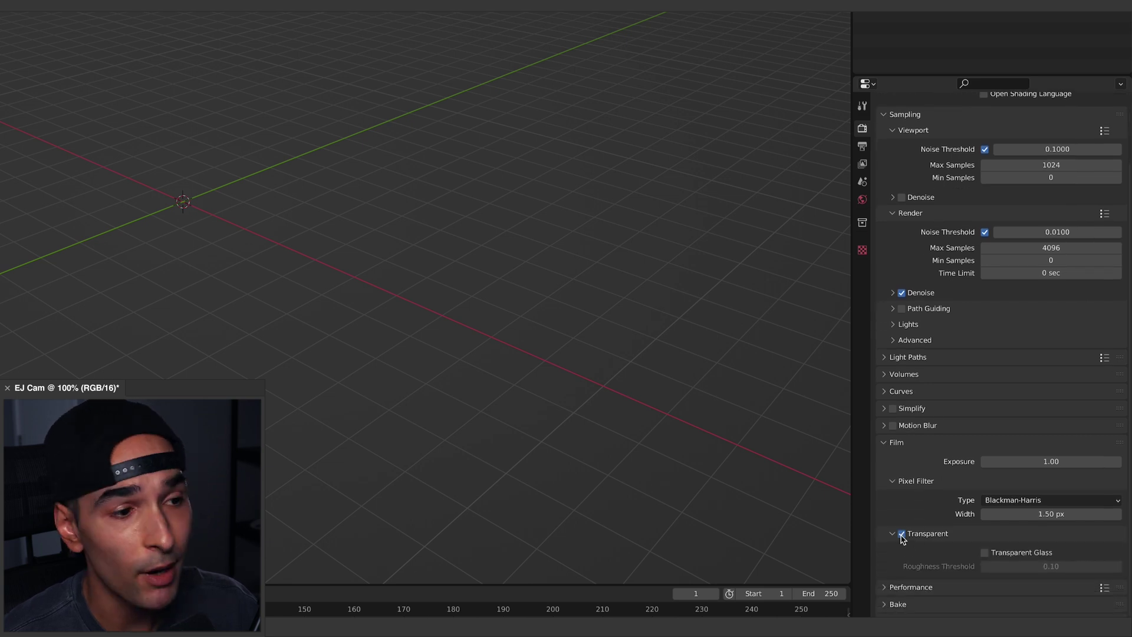
left_click(986, 553)
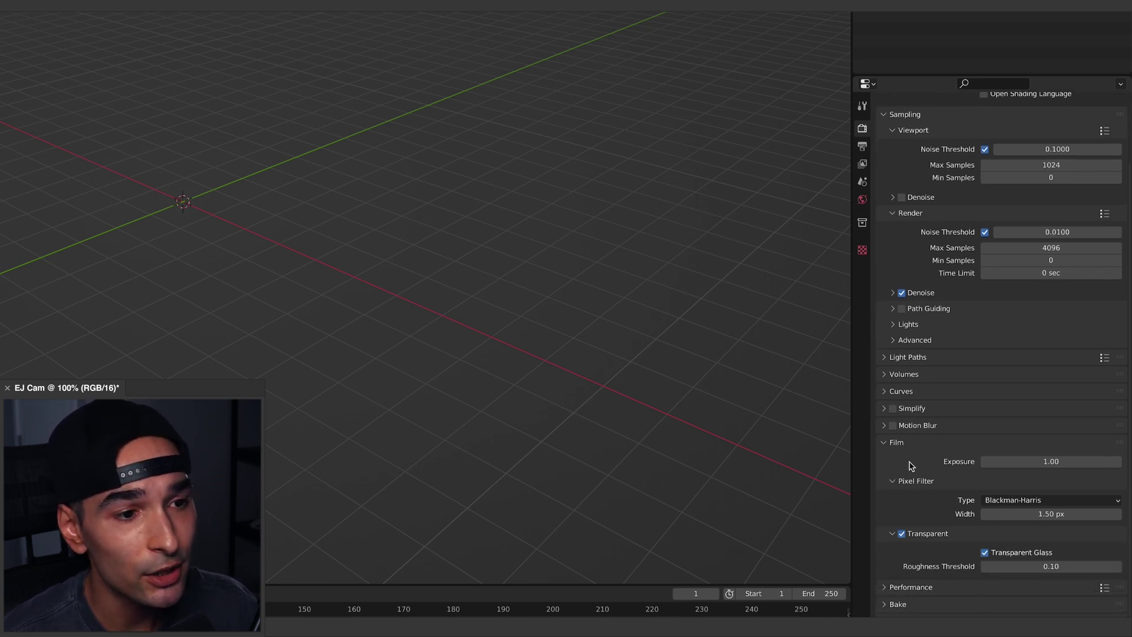
left_click(890, 439)
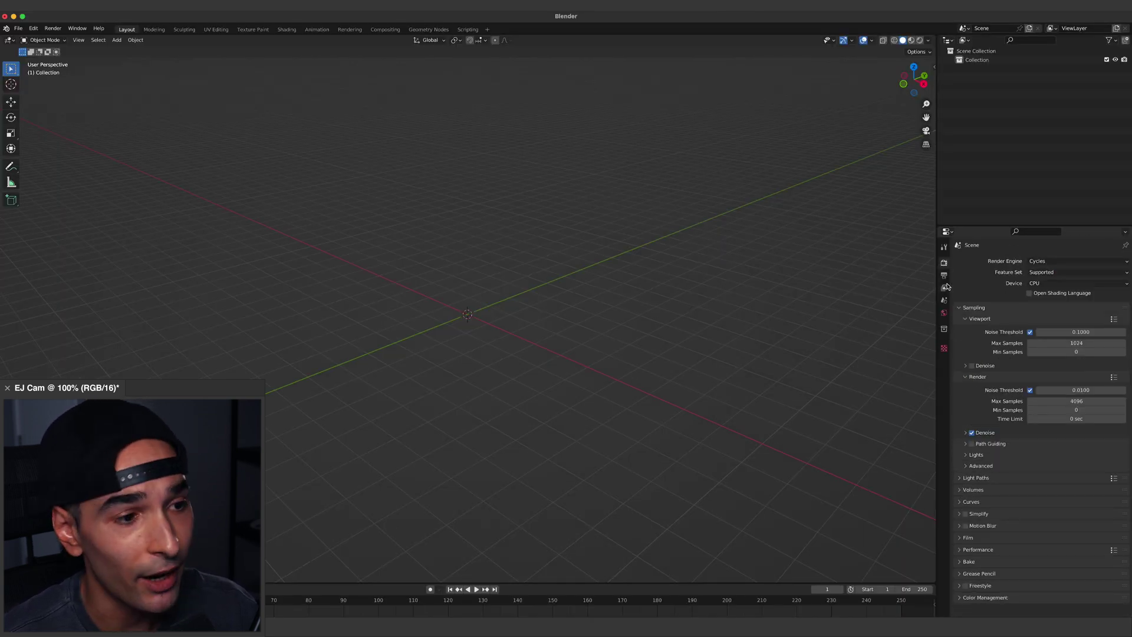
Import new york wordmark.svg from the SVG folder into the empty scene as Scalable Vector Graphics.
left_click(17, 30)
mouse_move(50, 148)
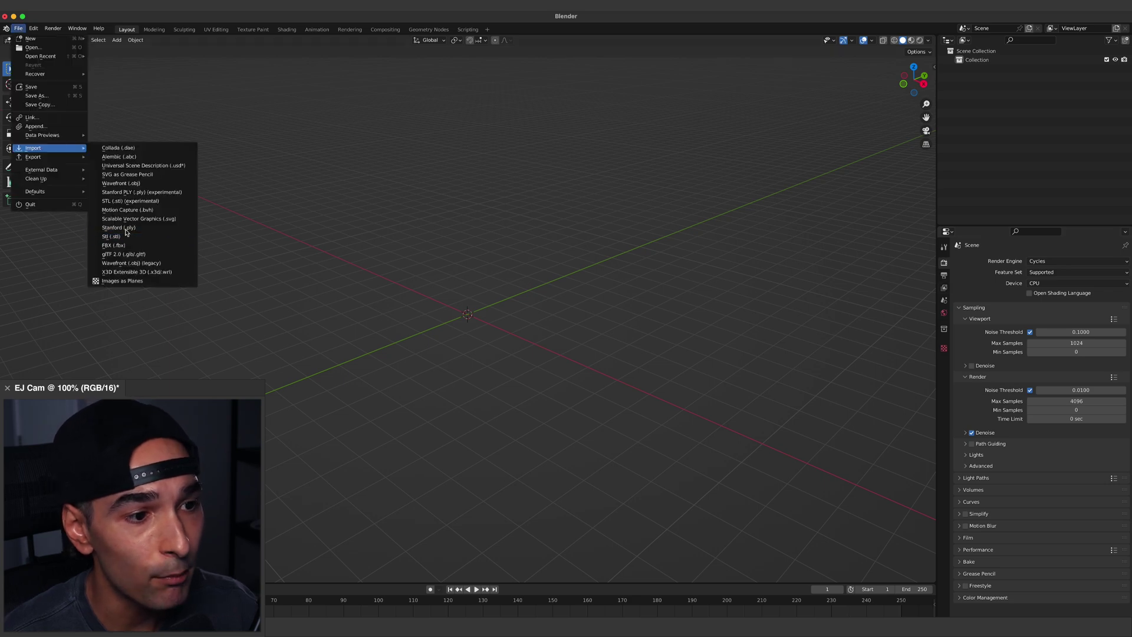
left_click(144, 218)
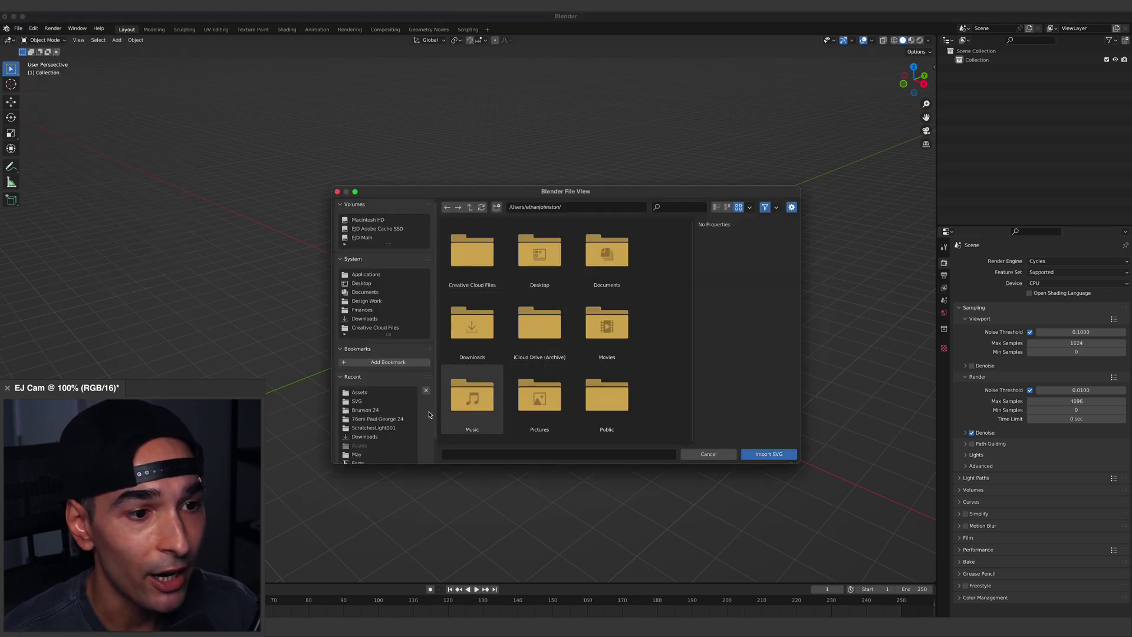
left_click(359, 403)
left_click(539, 254)
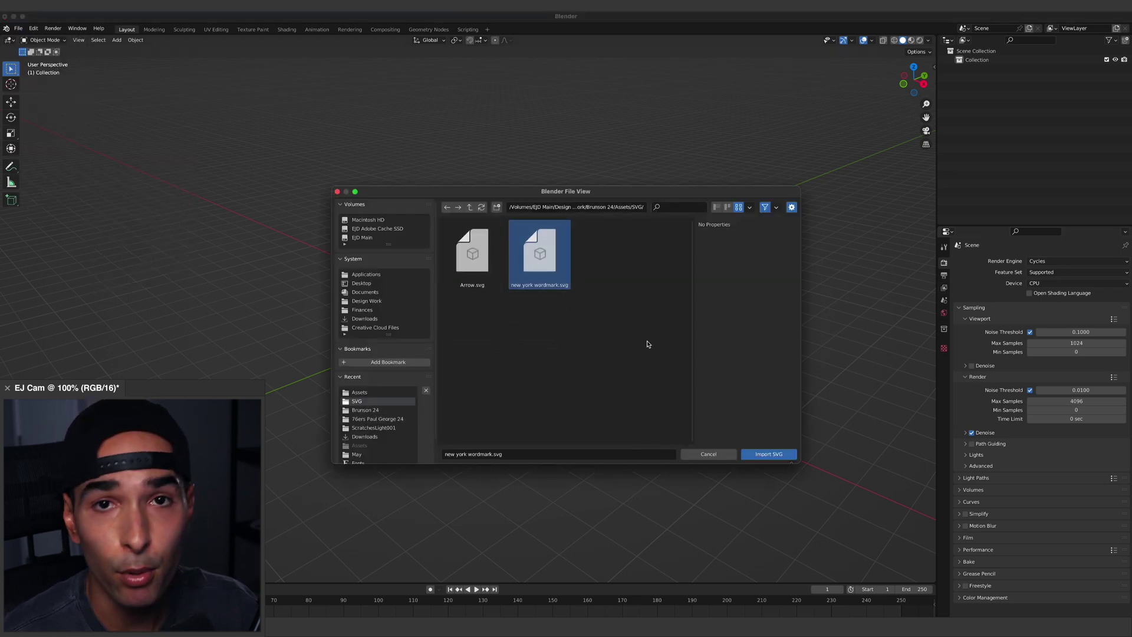
left_click(769, 454)
Select all seven imported letter curves and join them into one object.
middle_click_drag(567, 319, 568, 331)
left_click_drag(587, 276, 399, 398)
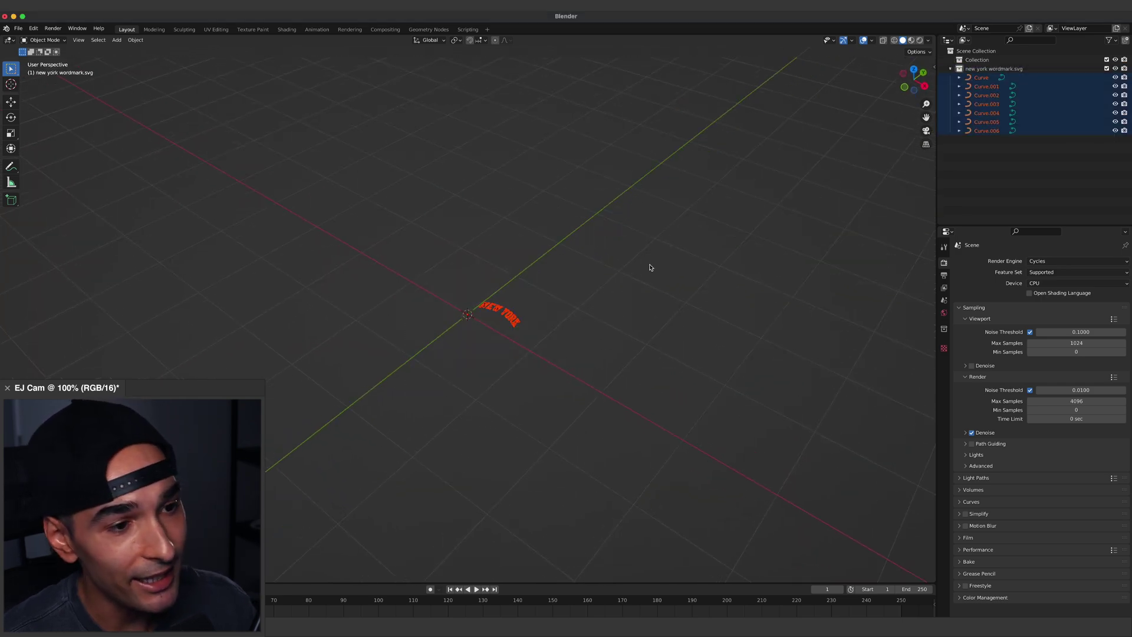
left_click(1013, 154)
left_click(1028, 79)
left_click(1037, 130, "shift")
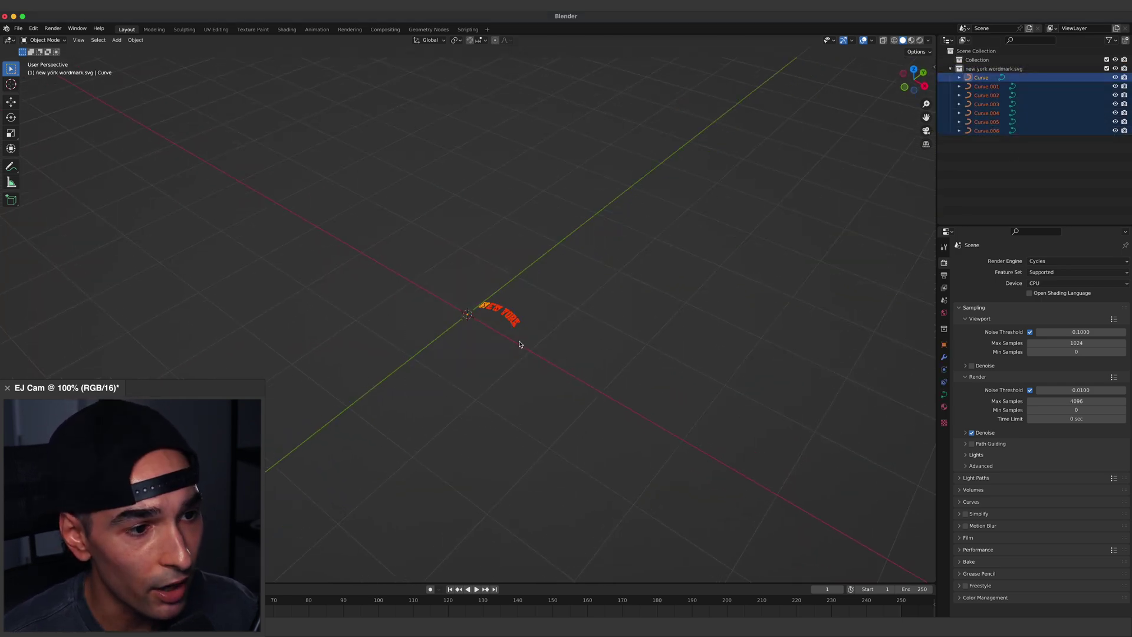
middle_click_drag(511, 319, 506, 314)
right_click(506, 314)
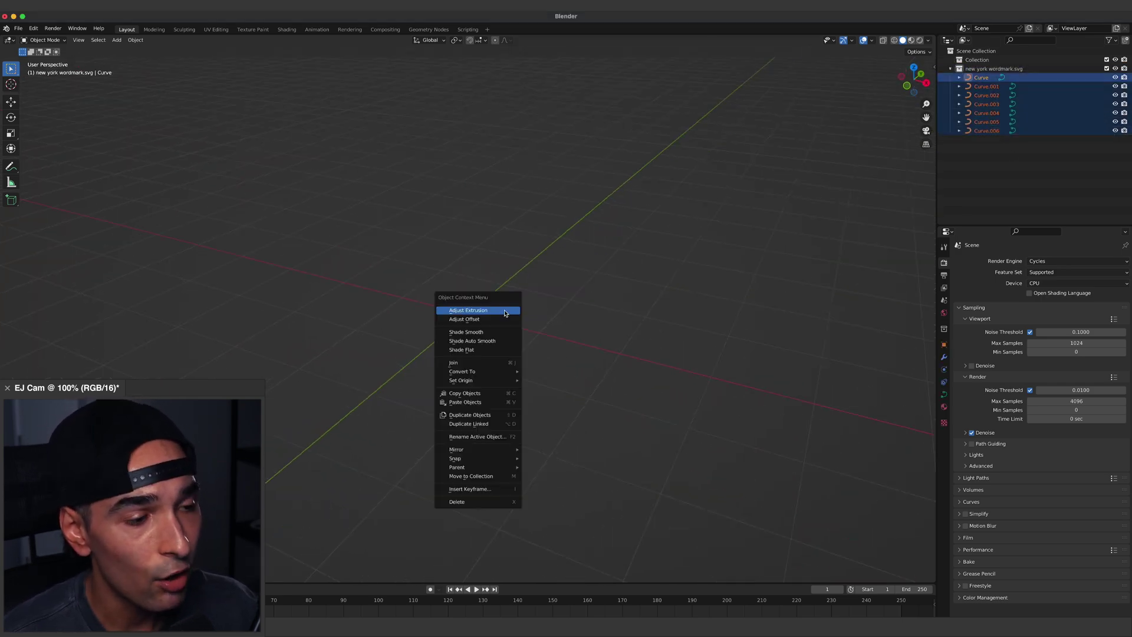
left_click(492, 364)
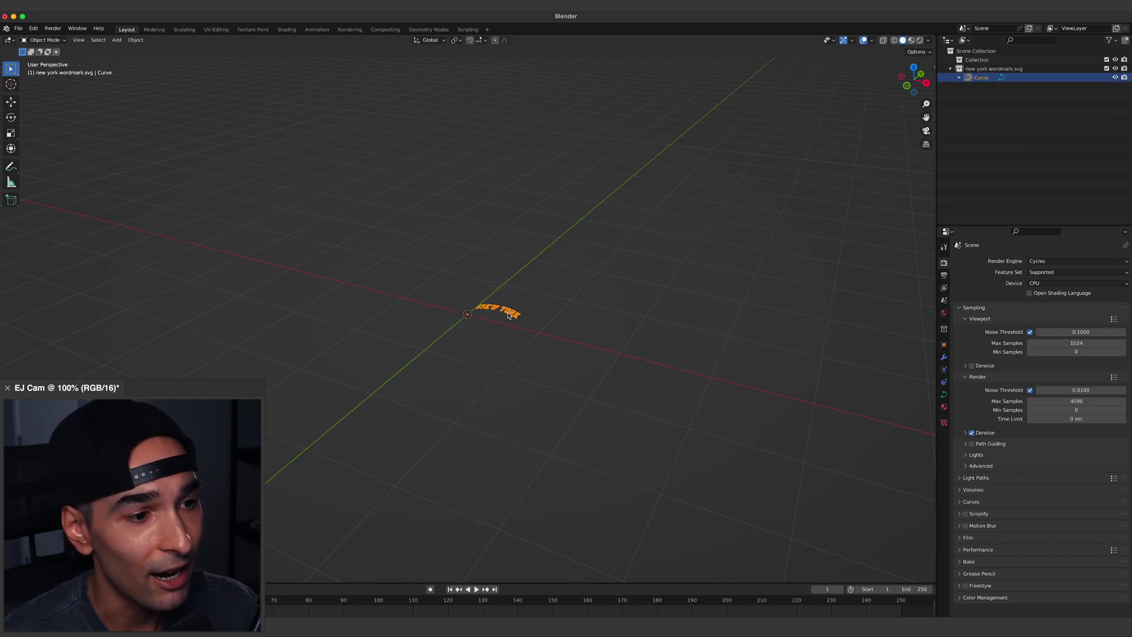
Center the joined wordmark on the scene origin with Geometry to Origin.
right_click(504, 313)
mouse_move(498, 372)
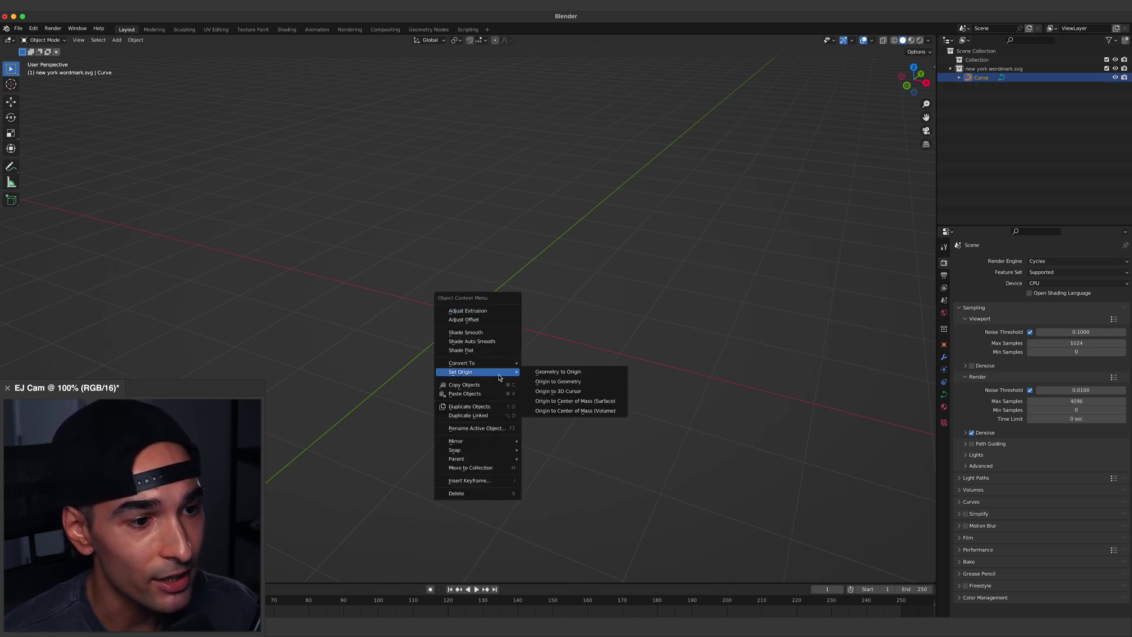
left_click(556, 373)
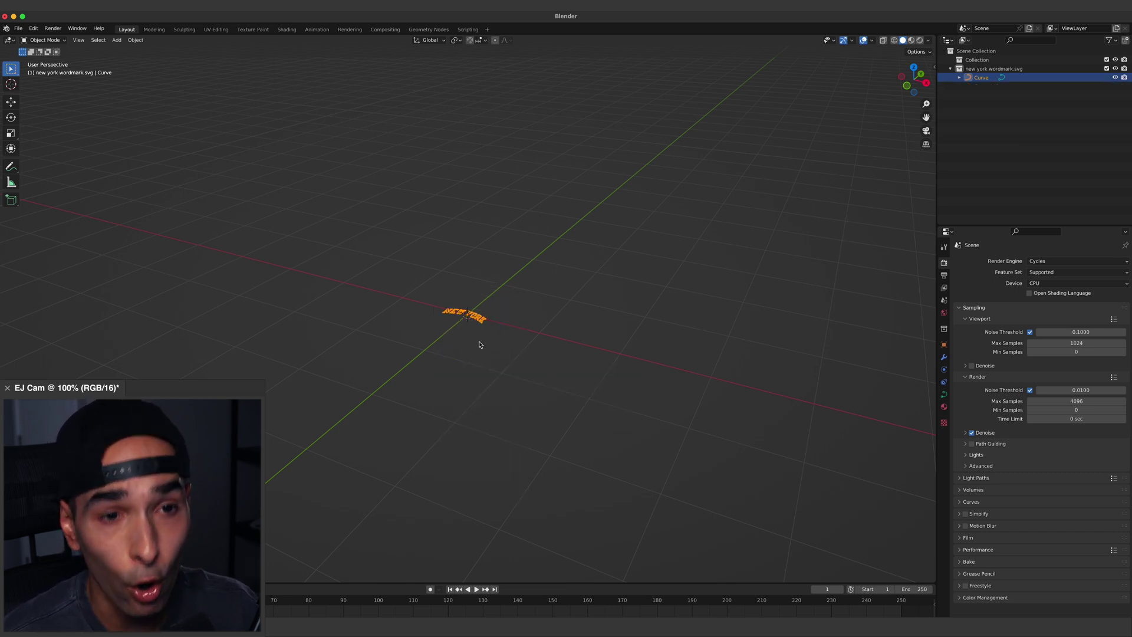
Rotate the wordmark 90° about the global X axis so it stands upright.
mouse_move(478, 352)
middle_mouse_down()
mouse_move(510, 346)
mouse_move(493, 352)
middle_mouse_up()
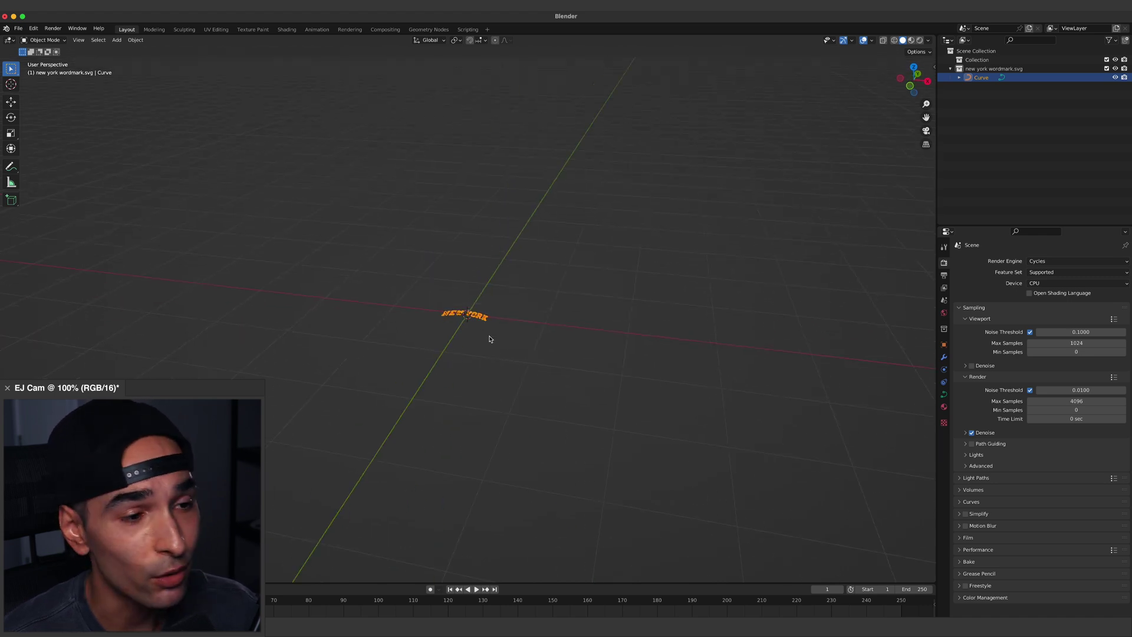
key("r")
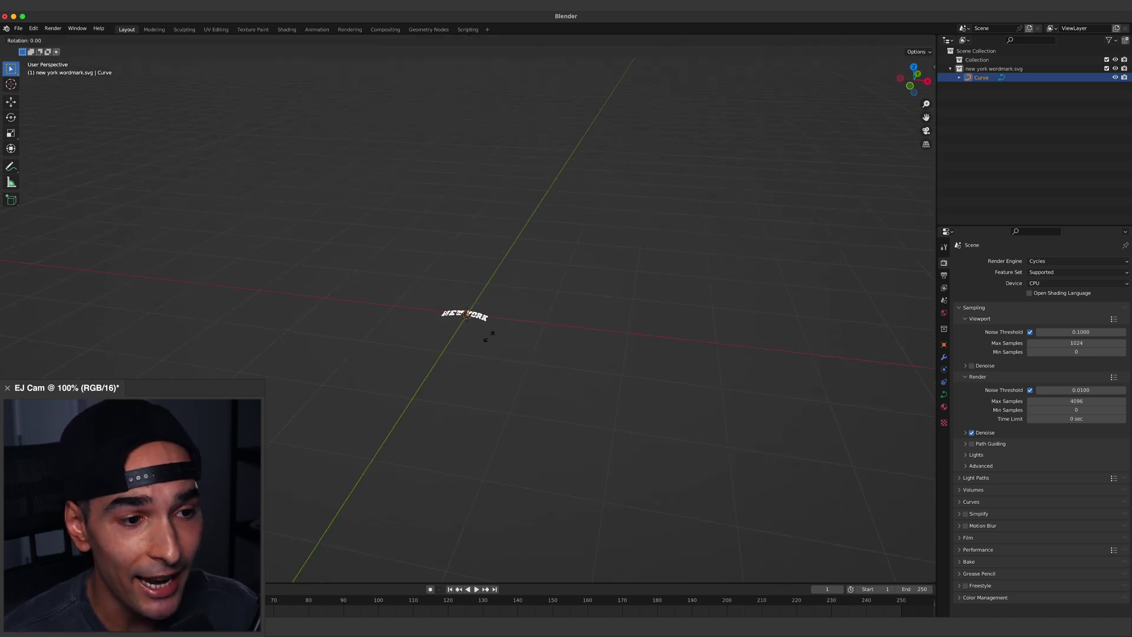
key("x")
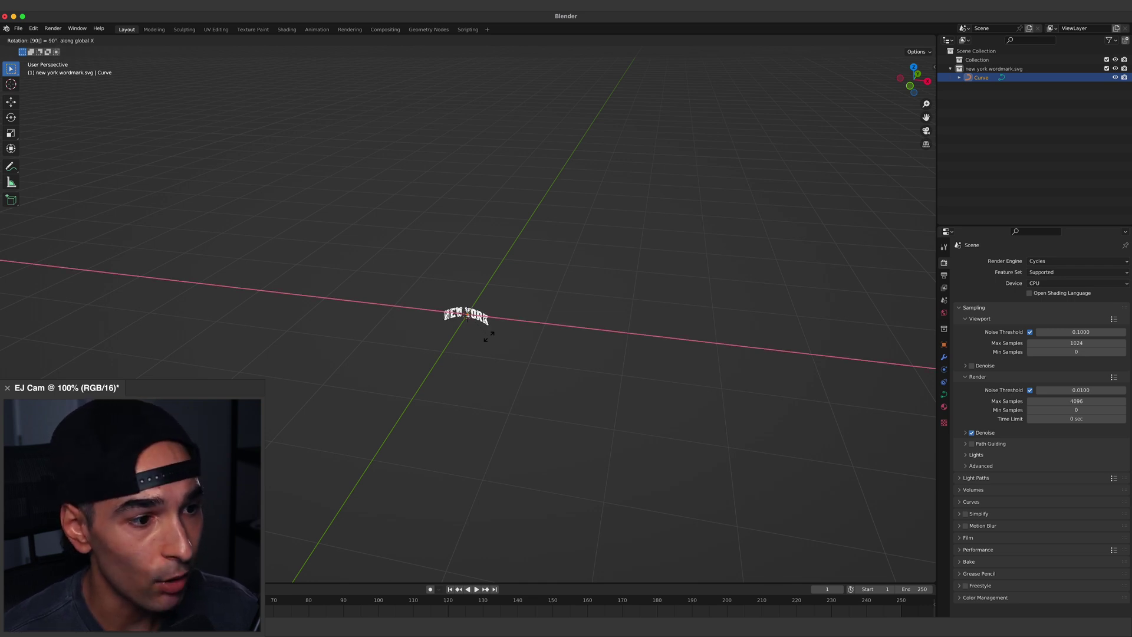
key("Return")
Scale the upright wordmark up uniformly to several times its imported size.
middle_click_drag(661, 364, 514, 394)
key("s")
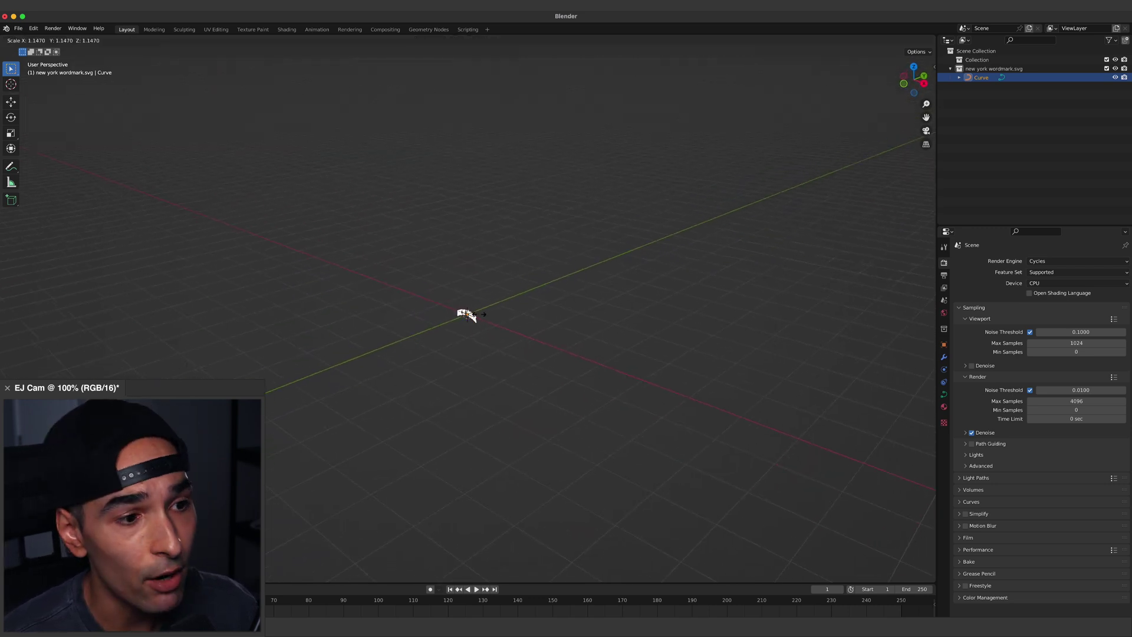
left_click(613, 243)
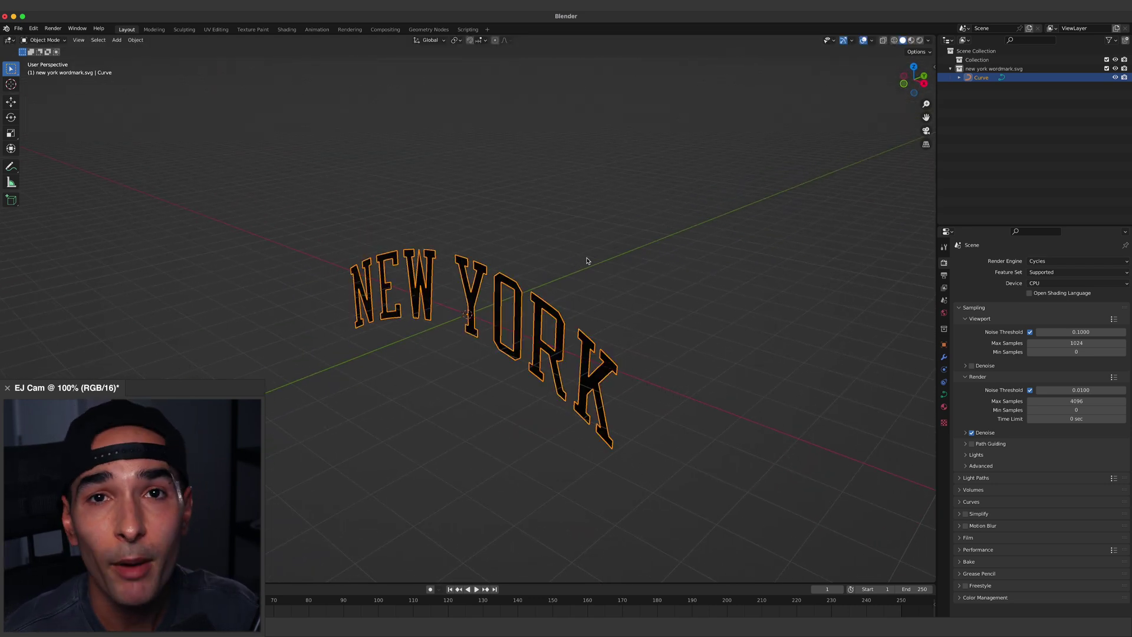
Extrude the wordmark curve by 0.04 m, and reduce the extrusion to 0.02 m.
mouse_move(502, 319)
middle_mouse_down()
mouse_move(538, 303)
mouse_move(510, 319)
middle_mouse_up()
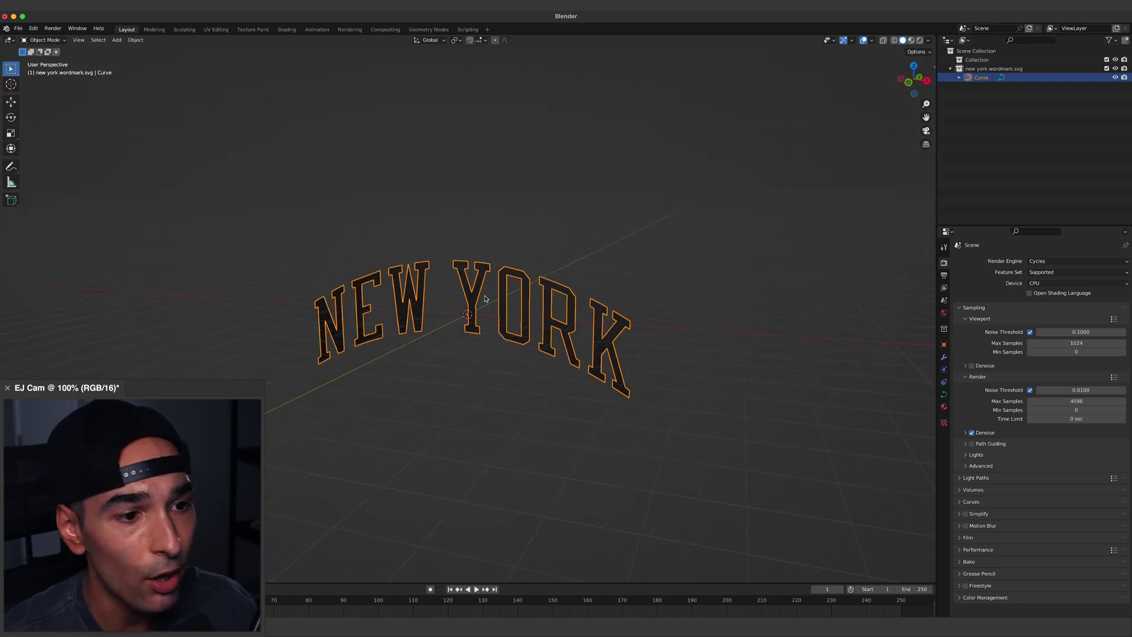
left_click(944, 395)
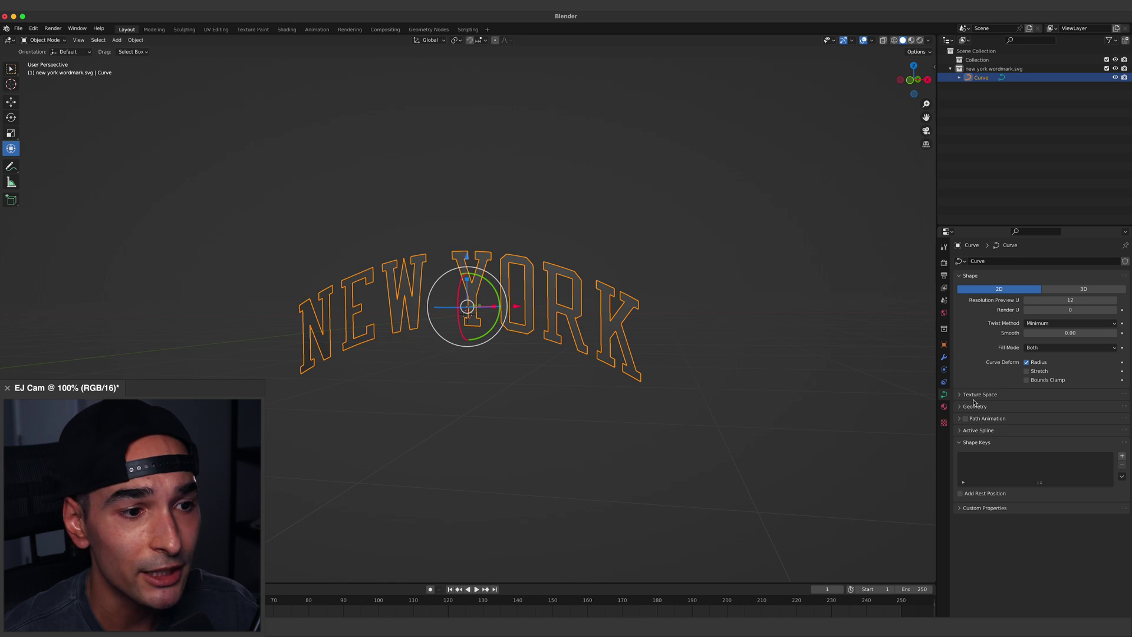
left_click(973, 406)
left_click(1044, 429)
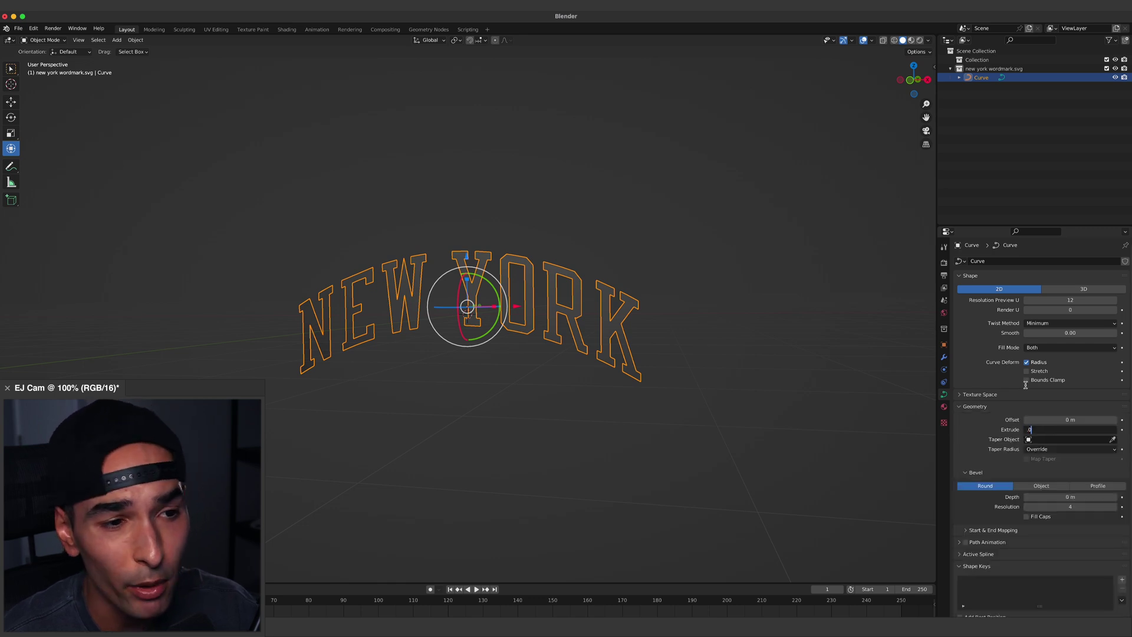
type(".04")
key("Return")
middle_click_drag(519, 354, 489, 325)
left_click(1064, 430)
middle_click_drag(613, 354, 495, 353)
middle_click_drag(495, 354, 614, 354)
Switch the wordmark curve's bevel to Profile and set its depth to 0.001 m.
left_click(1101, 485)
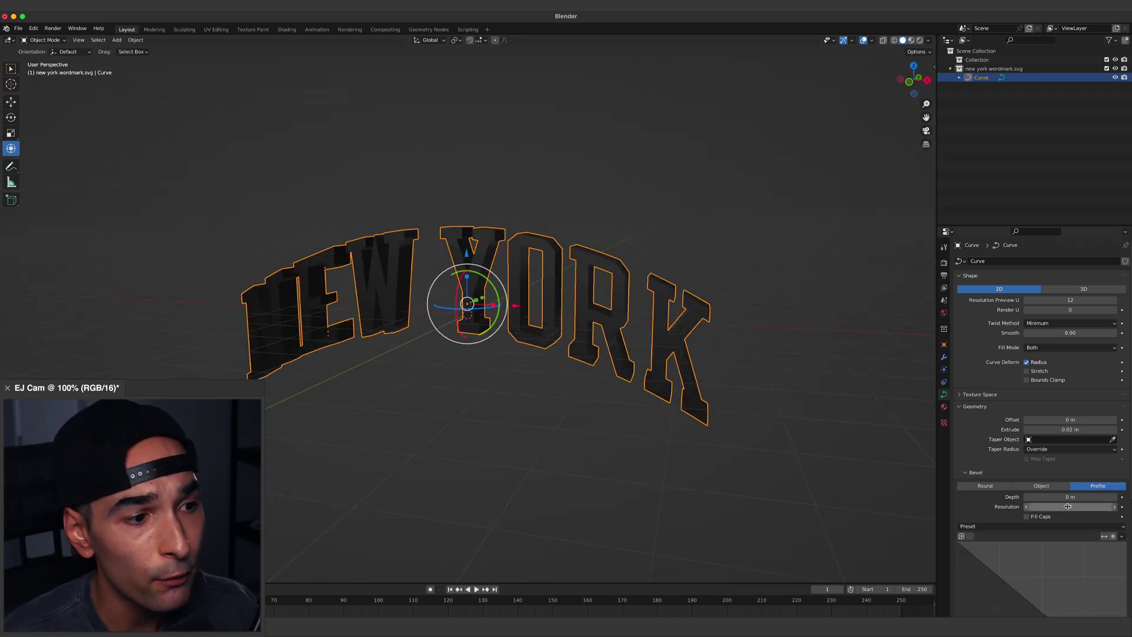
left_click(1070, 497)
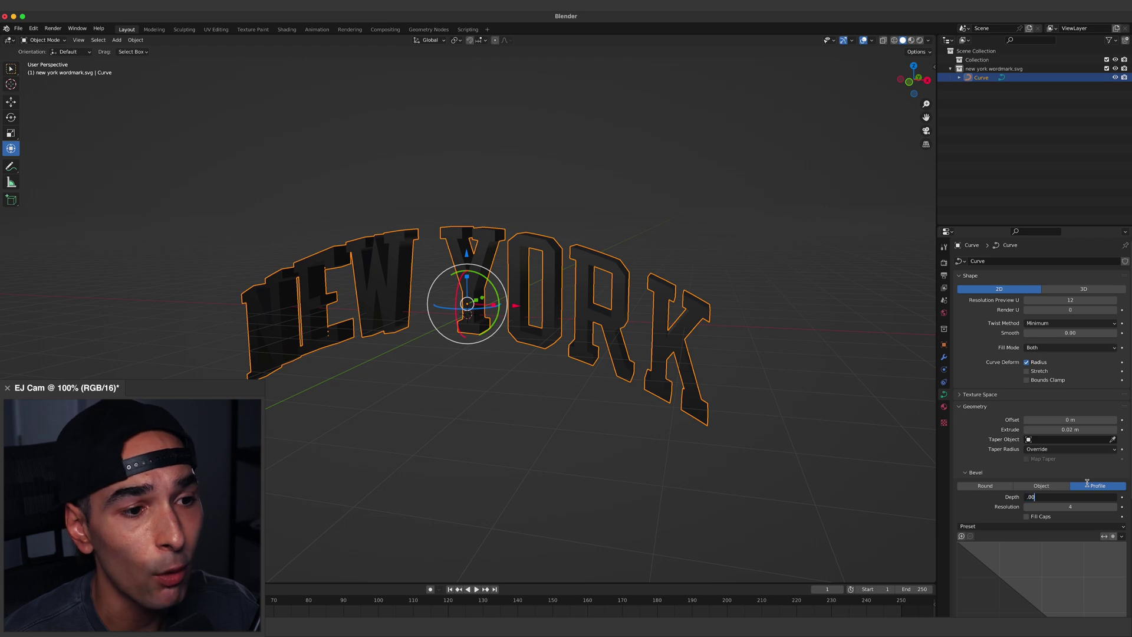
type(".001")
key("Return")
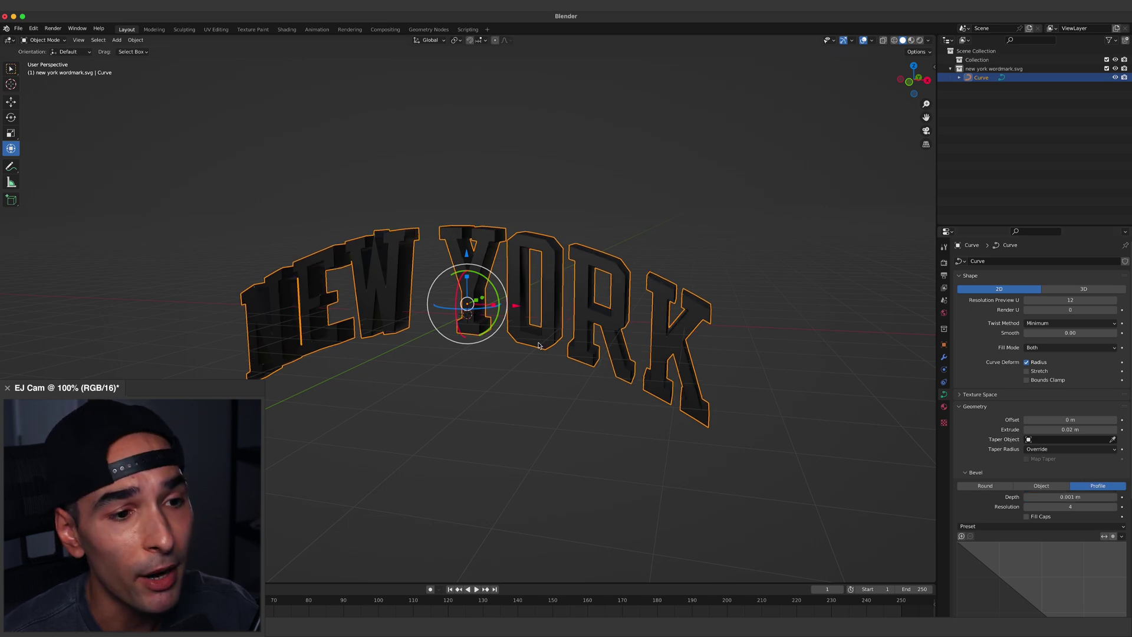
middle_click_drag(519, 348, 571, 353)
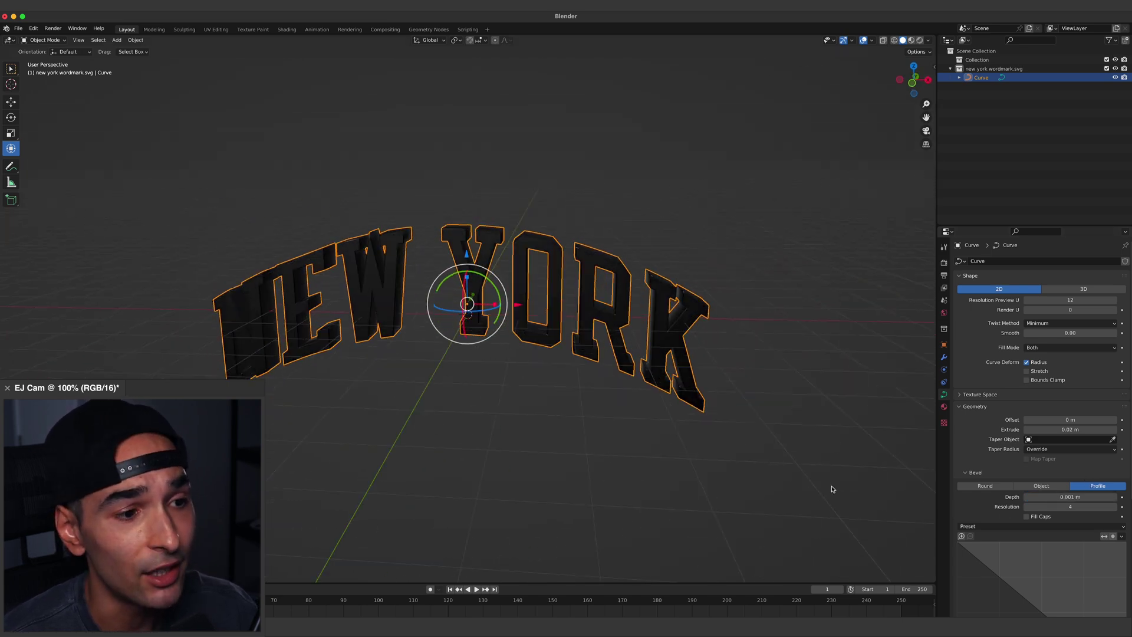
middle_click_drag(799, 479, 575, 415)
Enlarge the timeline area and split the 3D viewport side by side into a rendered view and a solid view.
left_click_drag(334, 583, 352, 476)
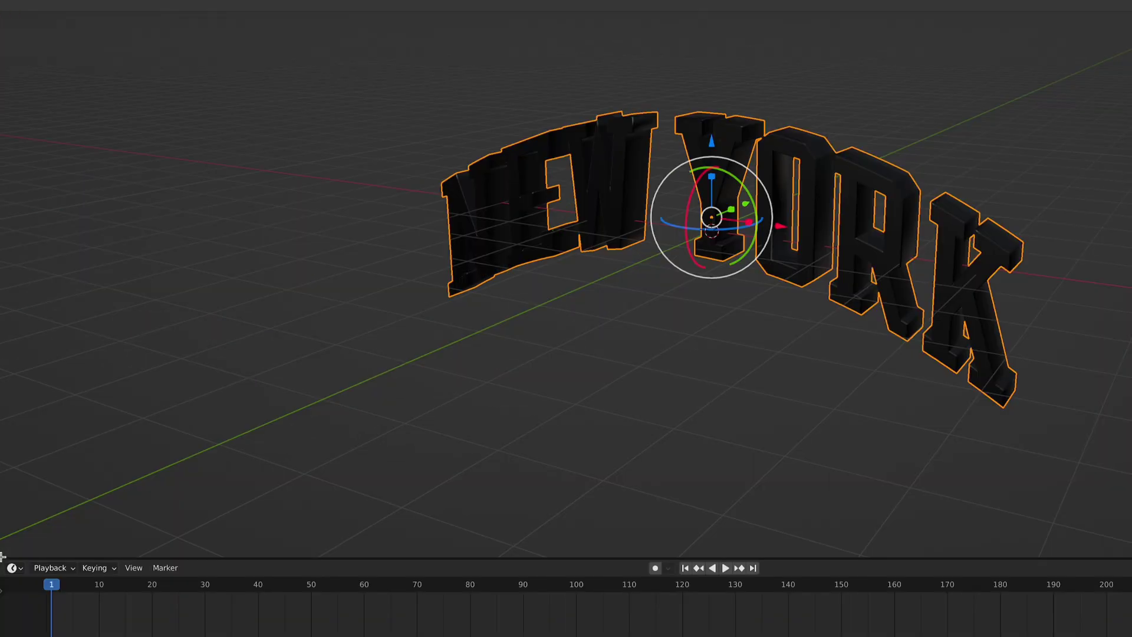
mouse_move(4, 555)
left_mouse_down()
mouse_move(76, 531)
mouse_move(695, 501)
left_mouse_up()
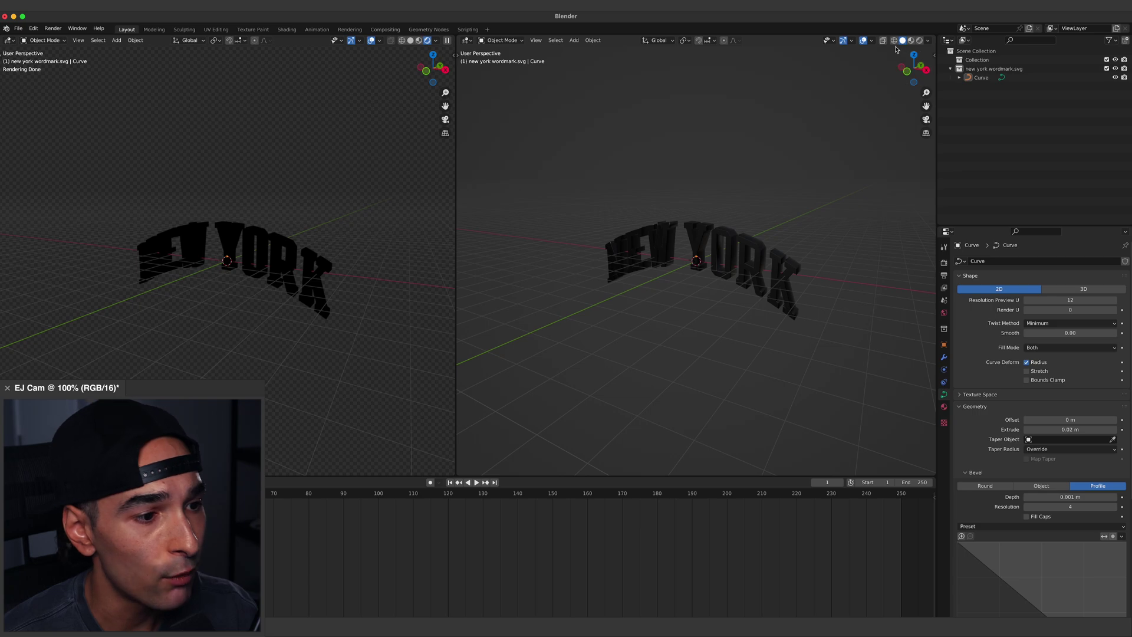
left_click(905, 40)
left_click(903, 40)
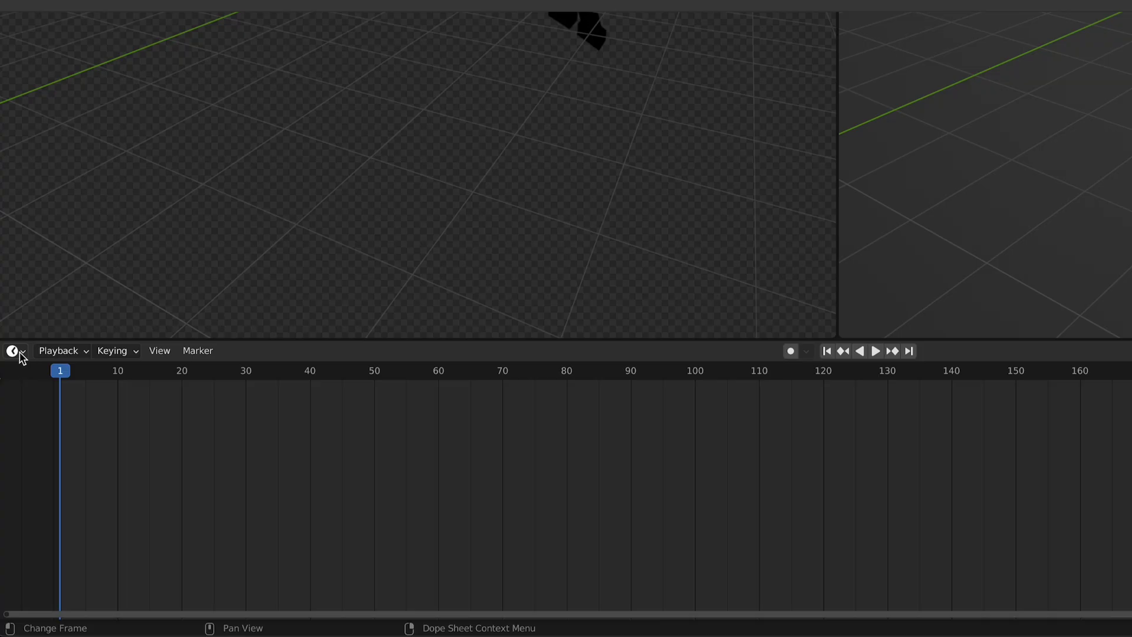
Turn the timeline area into a Shader Editor and assign the existing Material to the wordmark in place of SVGMat.
left_click(20, 354)
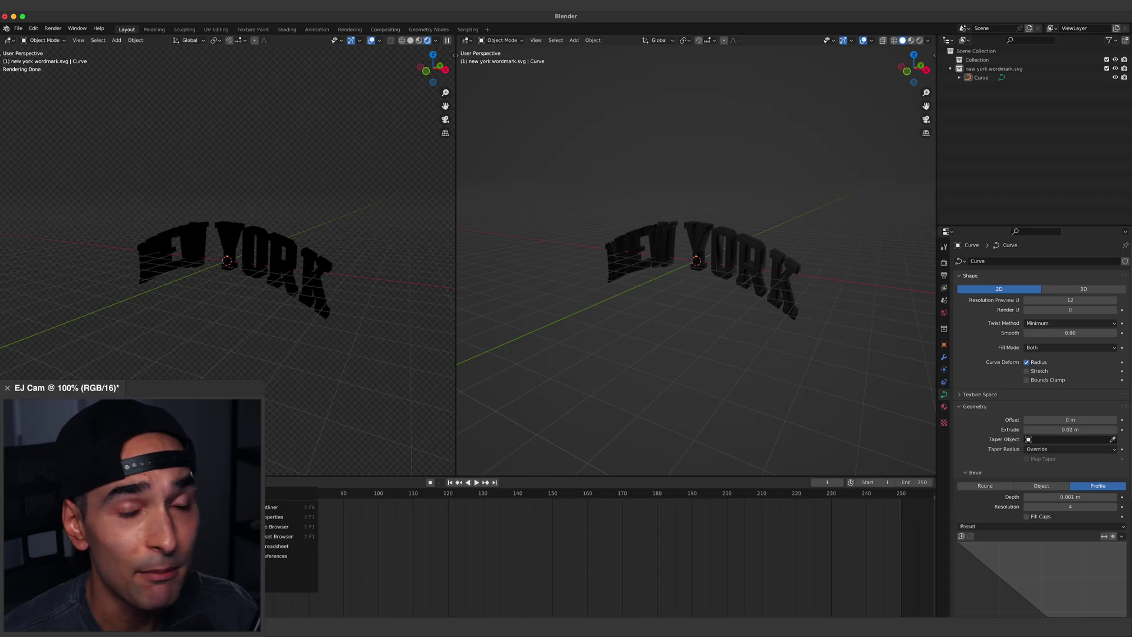
left_click(64, 505)
double_click(450, 426)
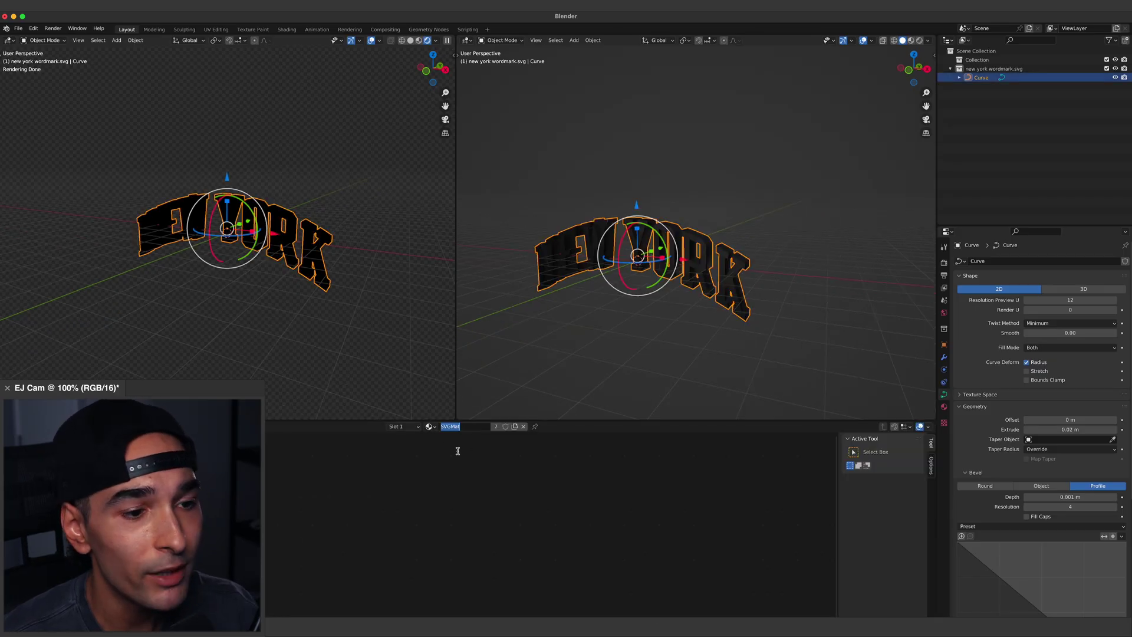
left_click(430, 426)
left_click(442, 439)
middle_click_drag(631, 290, 617, 298)
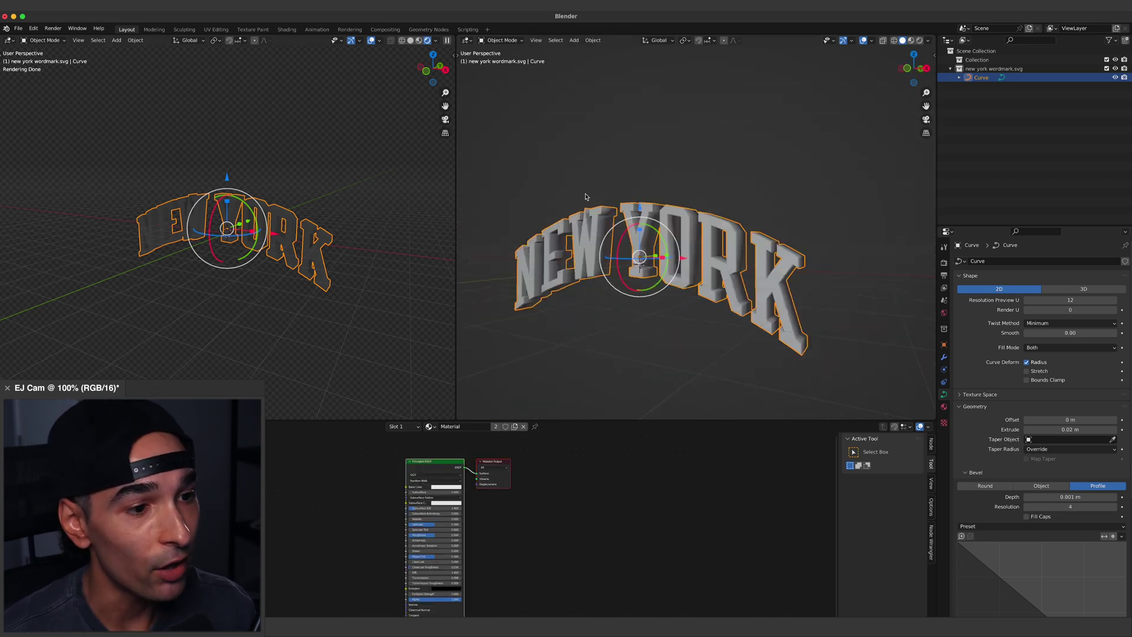
Add a camera, move it along the global Y axis to about -4.97 m, and look through it in the rendered viewport.
key("shift+a")
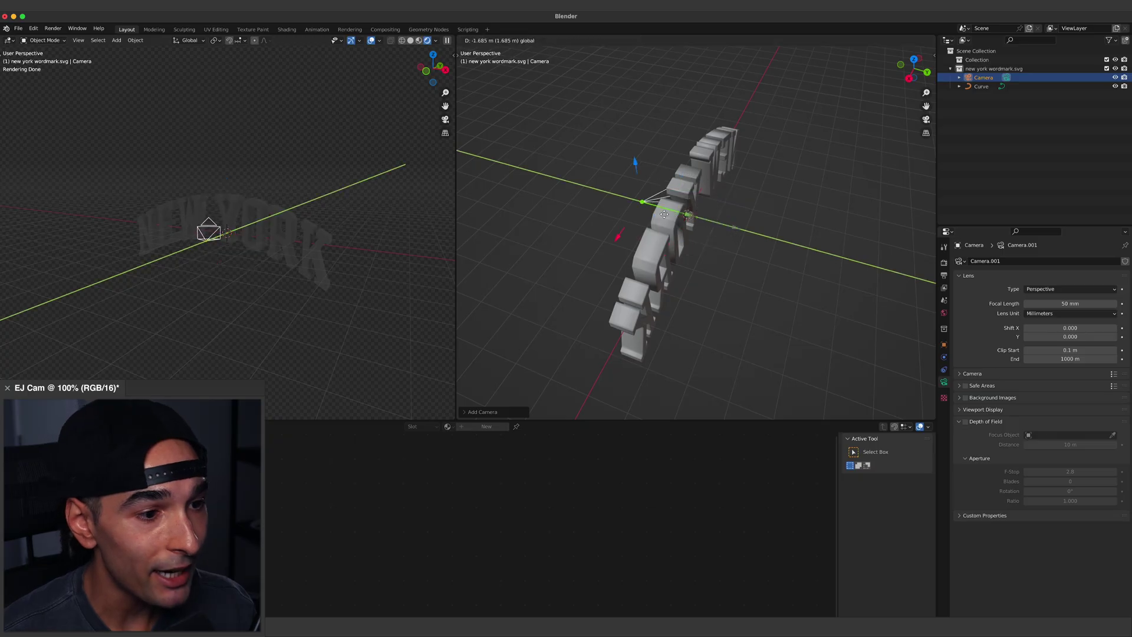
key("g")
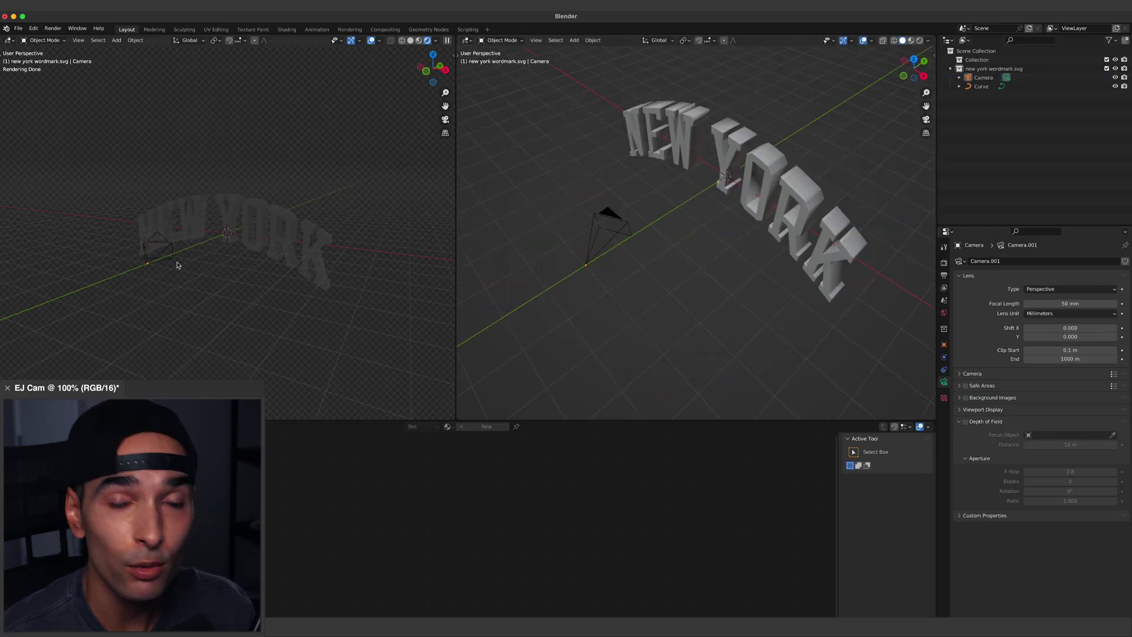
left_click(154, 258)
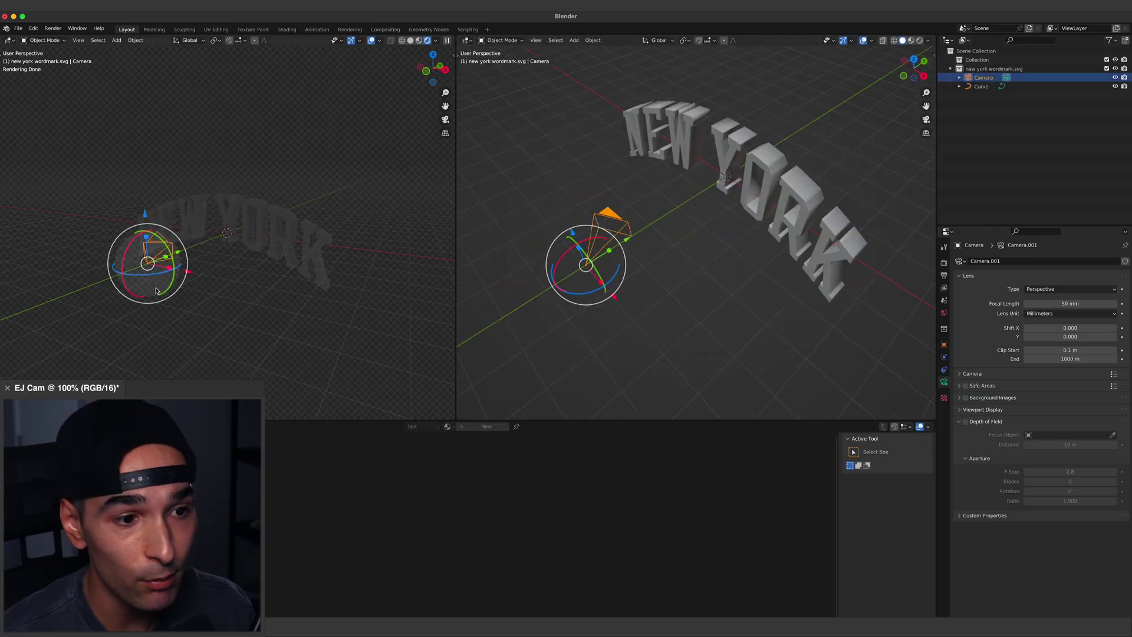
key("KP_0")
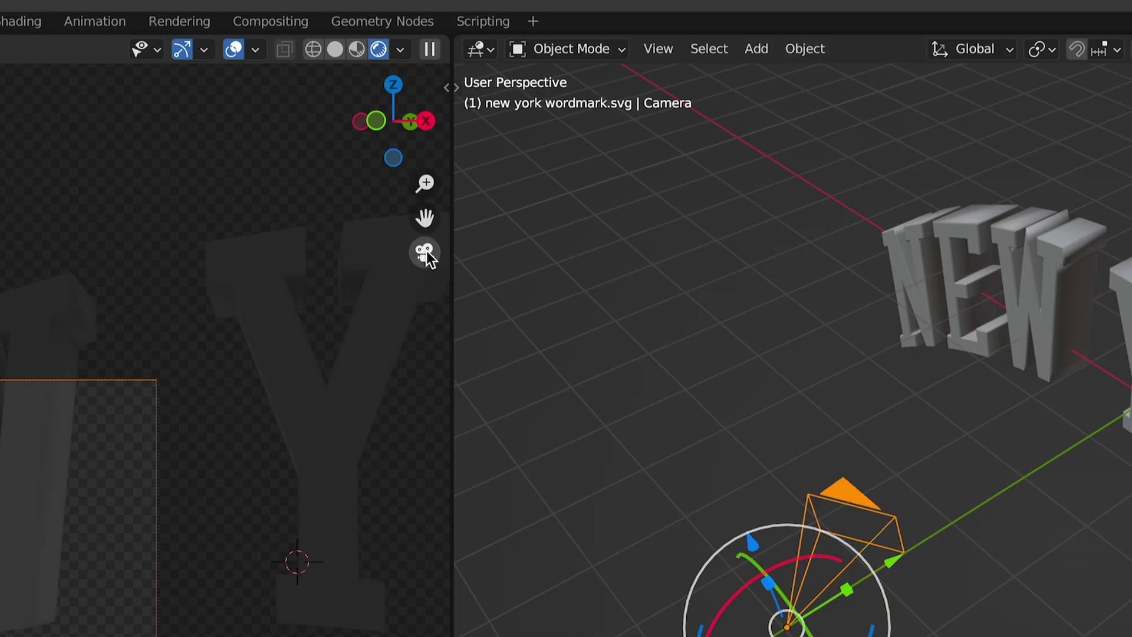
left_click(445, 119)
left_click(445, 120)
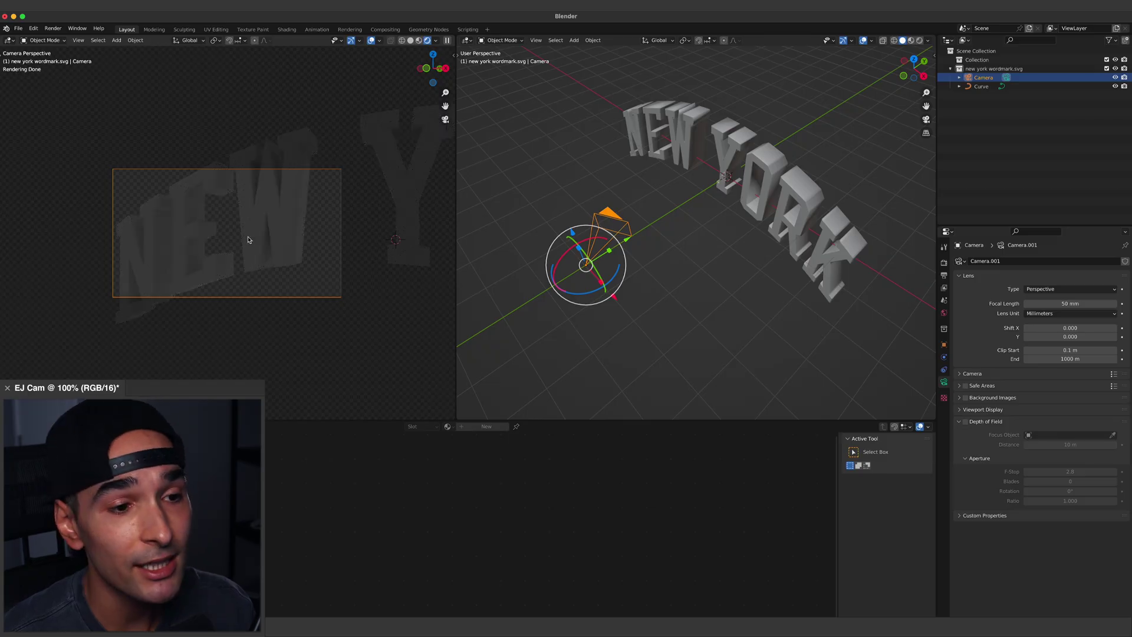
Lock the camera to the view and turn it to face the middle of the wordmark.
left_click(454, 56)
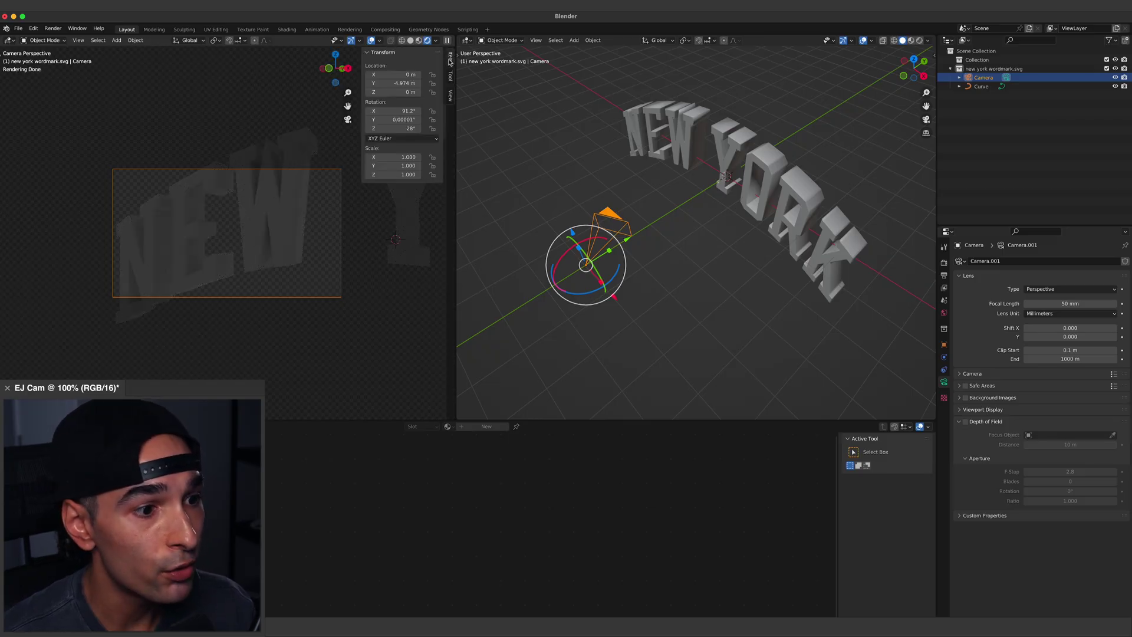
left_click(451, 95)
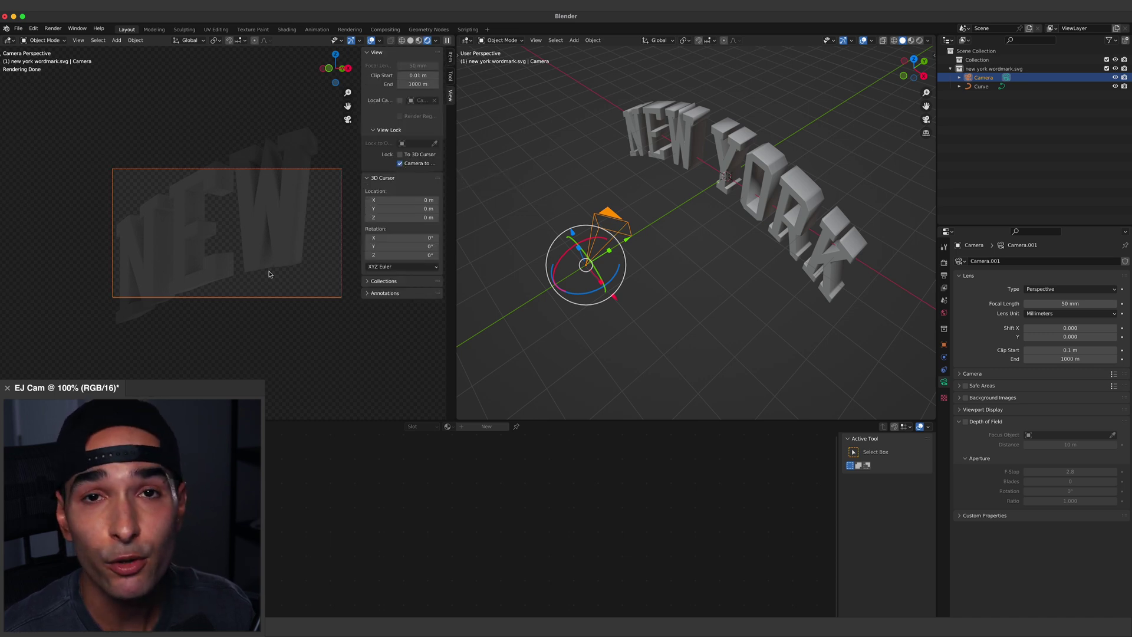
middle_click_drag(273, 248, 263, 227)
Set the render output resolution to 2700 × 2700 px.
left_click(944, 276)
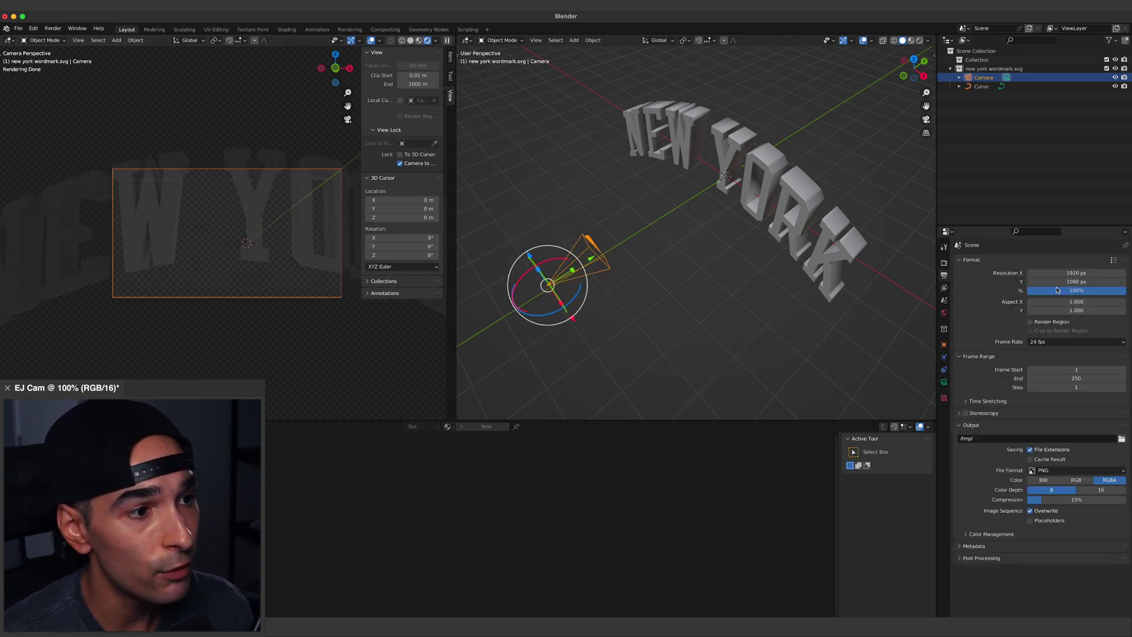
left_click(1082, 273)
type("2700")
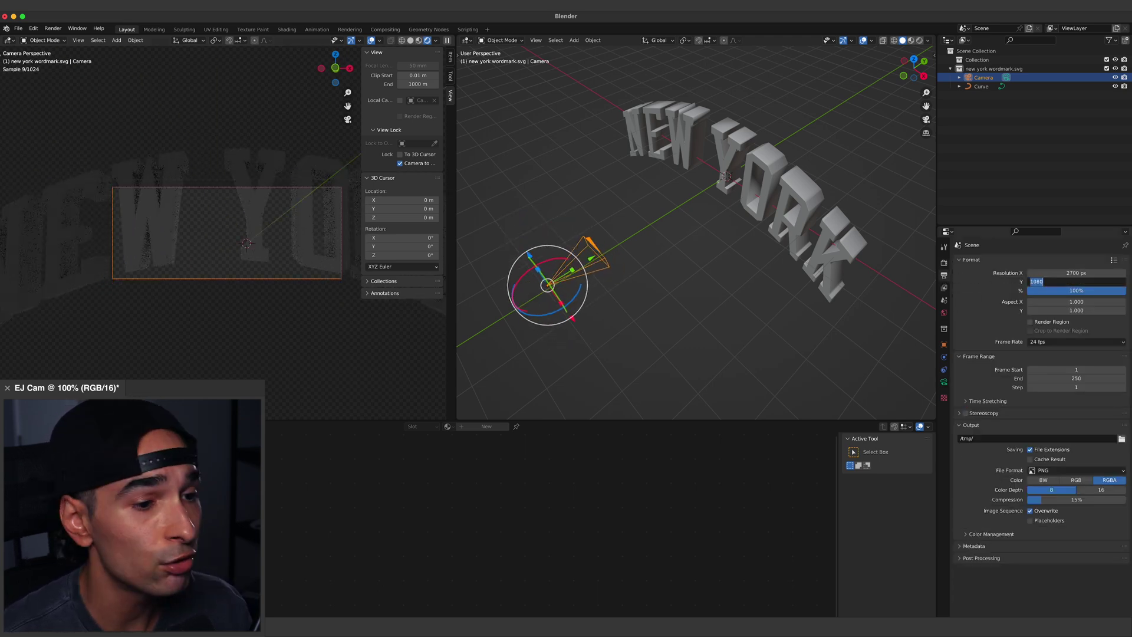
key("Tab")
type("270")
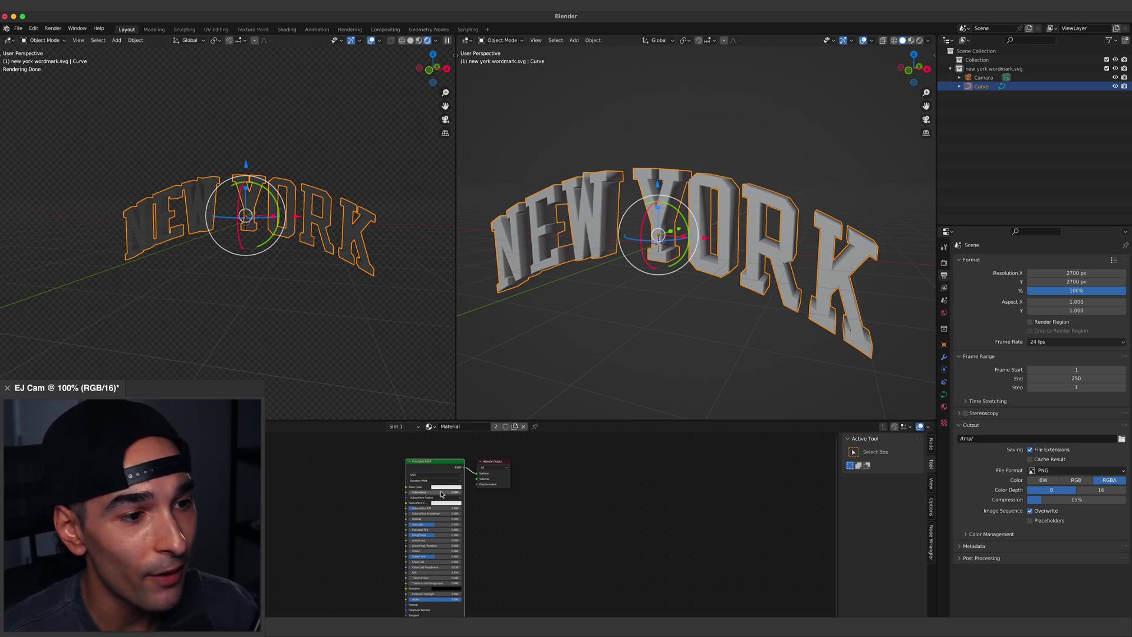
Delete the wordmark material's Principled BSDF node and add a Glass BSDF node.
key("x")
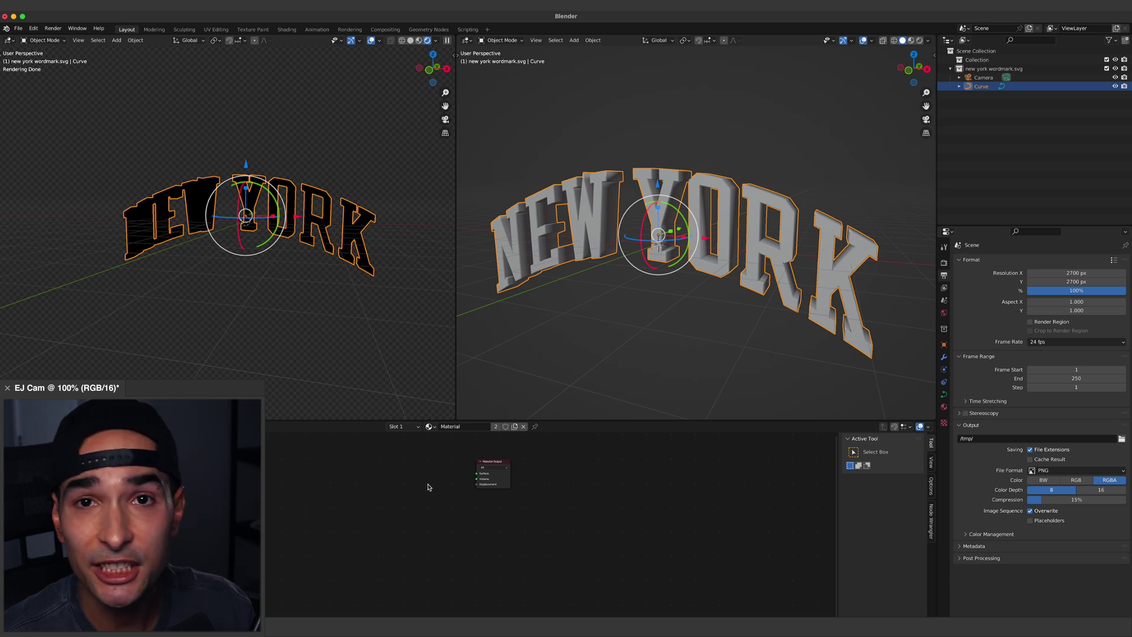
key("shift+a")
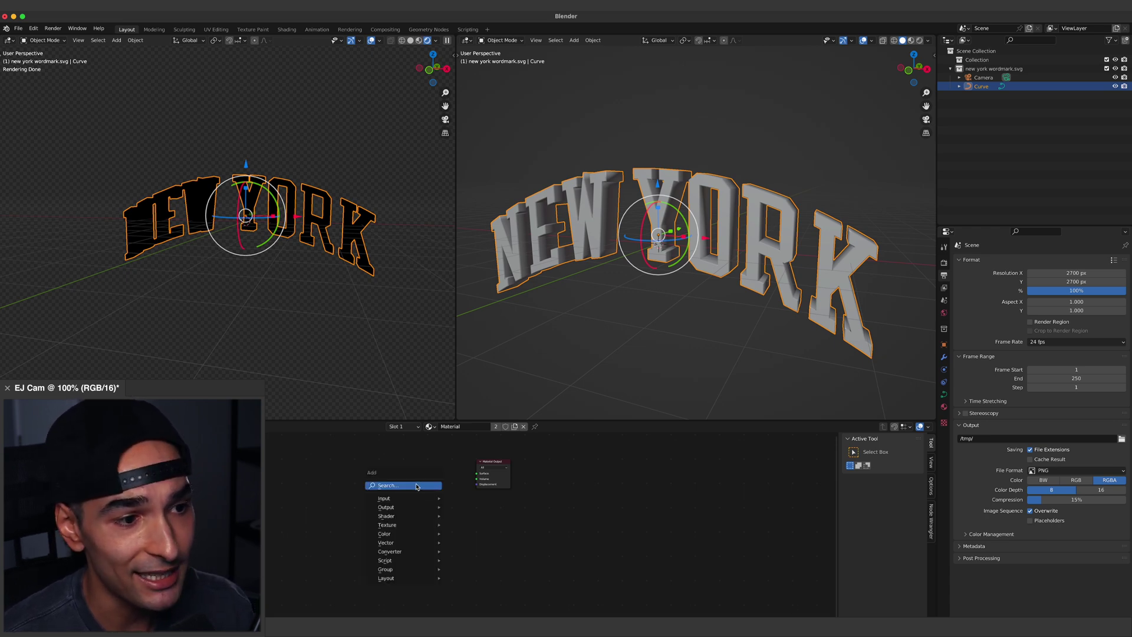
left_click(416, 486)
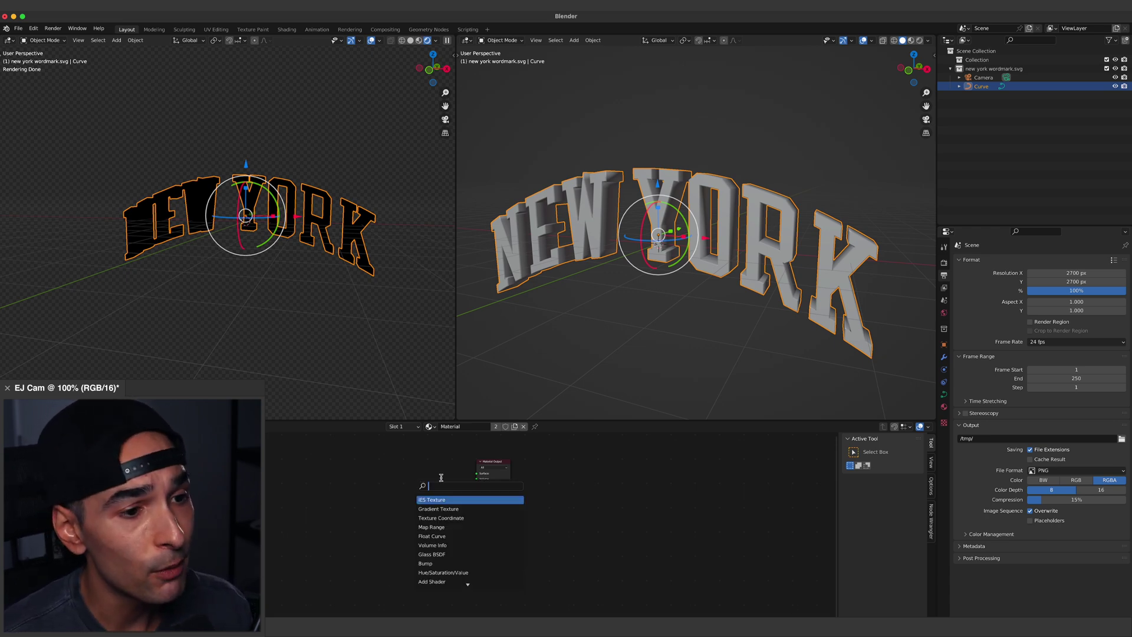
type("glass")
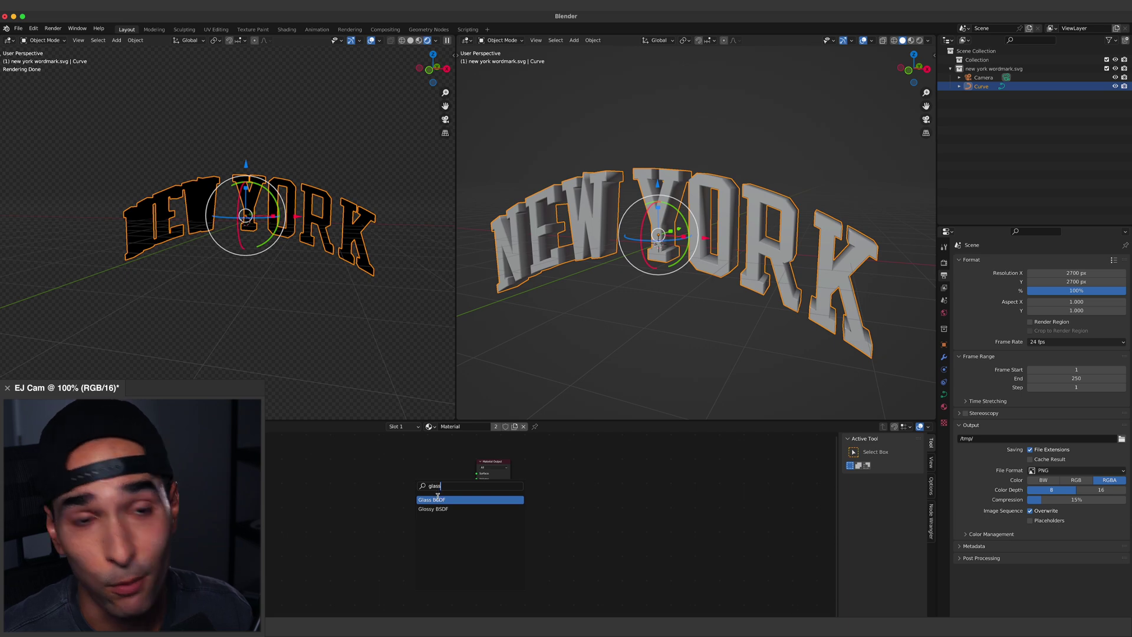
left_click(437, 499)
left_click(338, 467)
Duplicate the Glass BSDF node twice, stacking the three glass nodes in a column.
key("shift+d")
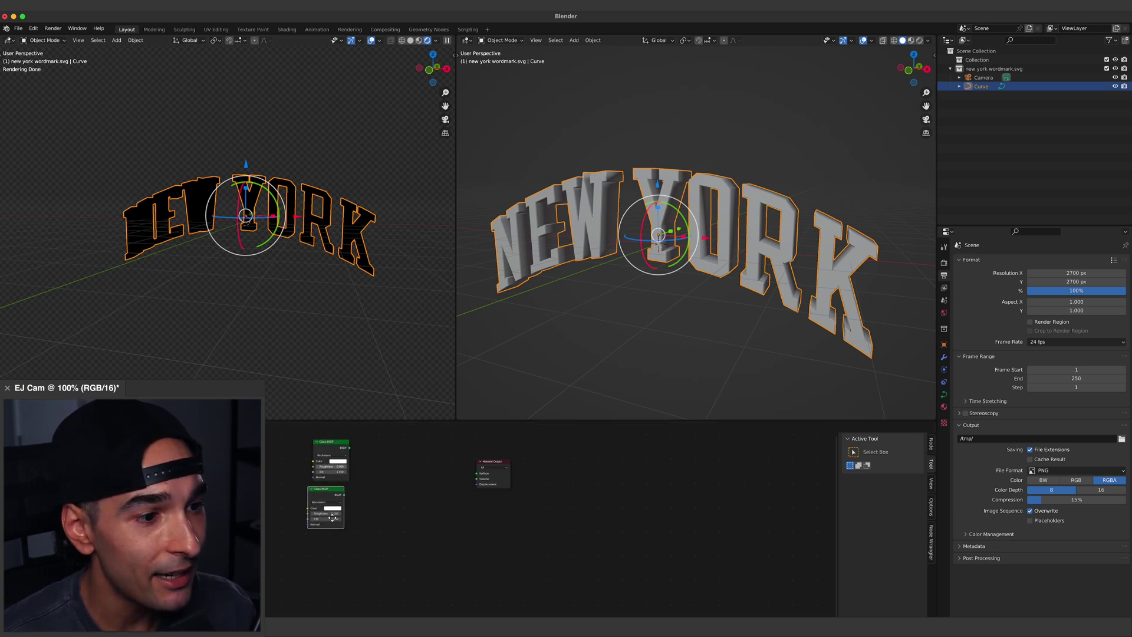
left_click(340, 526)
key("shift+d")
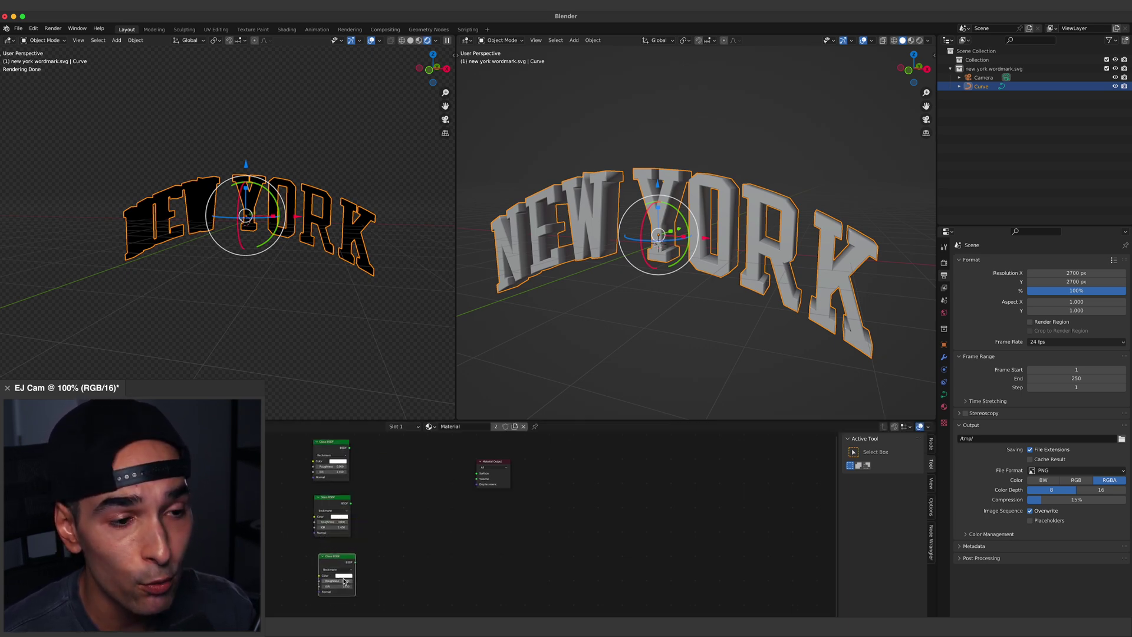
Place an Add Shader node and a duplicate of it between the glass nodes and Material Output, moving the output node aside for space.
key("shift+a")
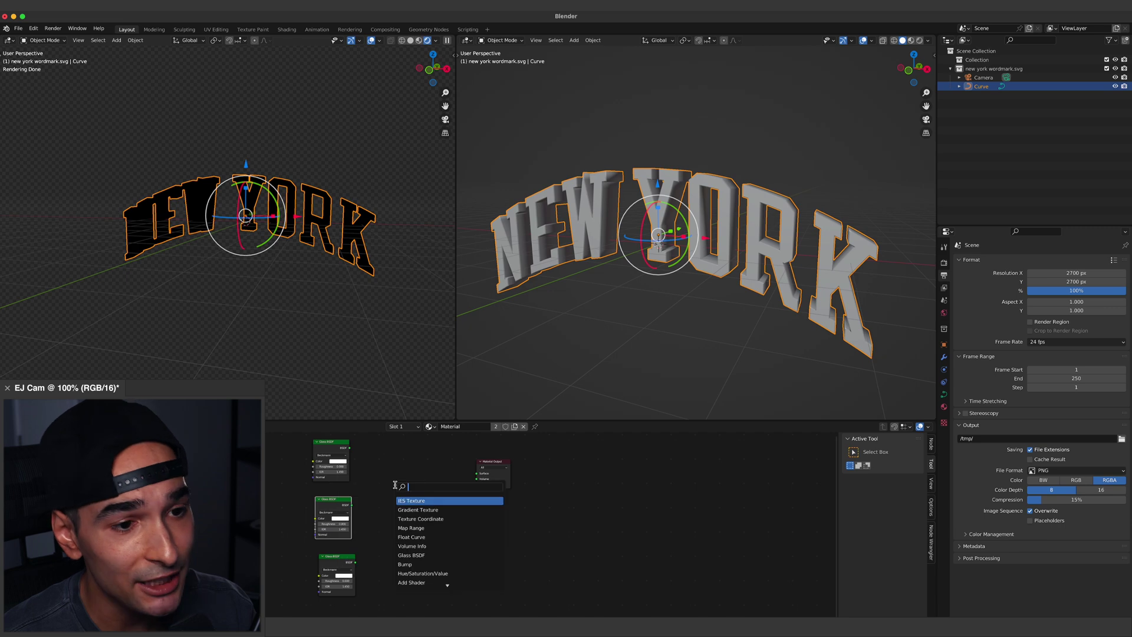
left_click(395, 488)
type("shader")
left_click(411, 501)
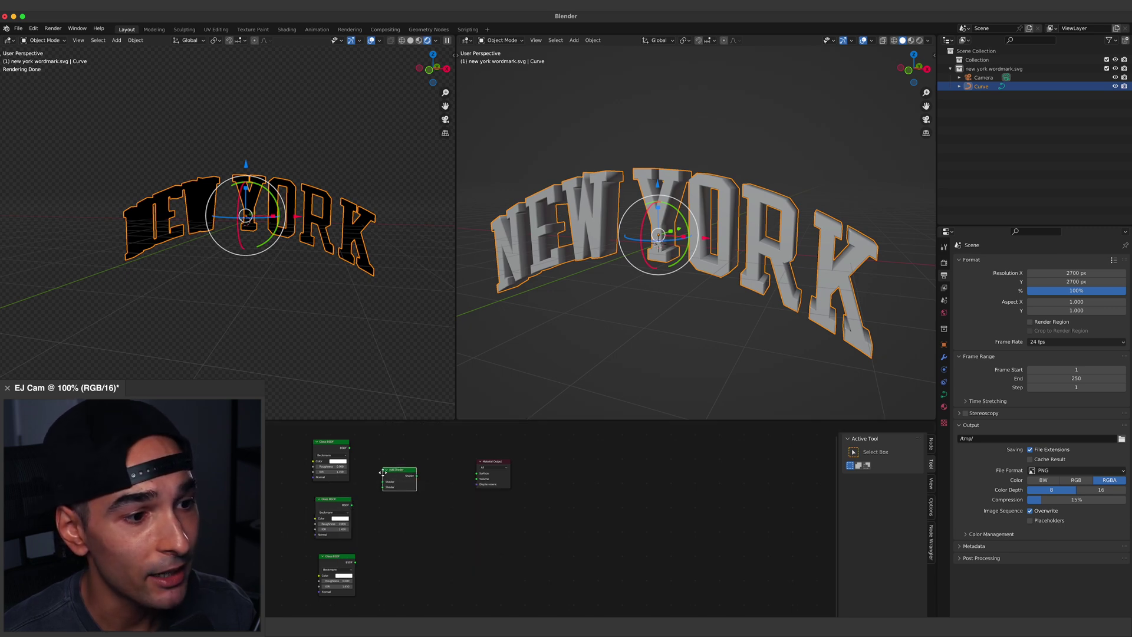
left_click(400, 481)
left_click_drag(492, 465, 512, 467)
left_click(409, 484)
key("shift+d")
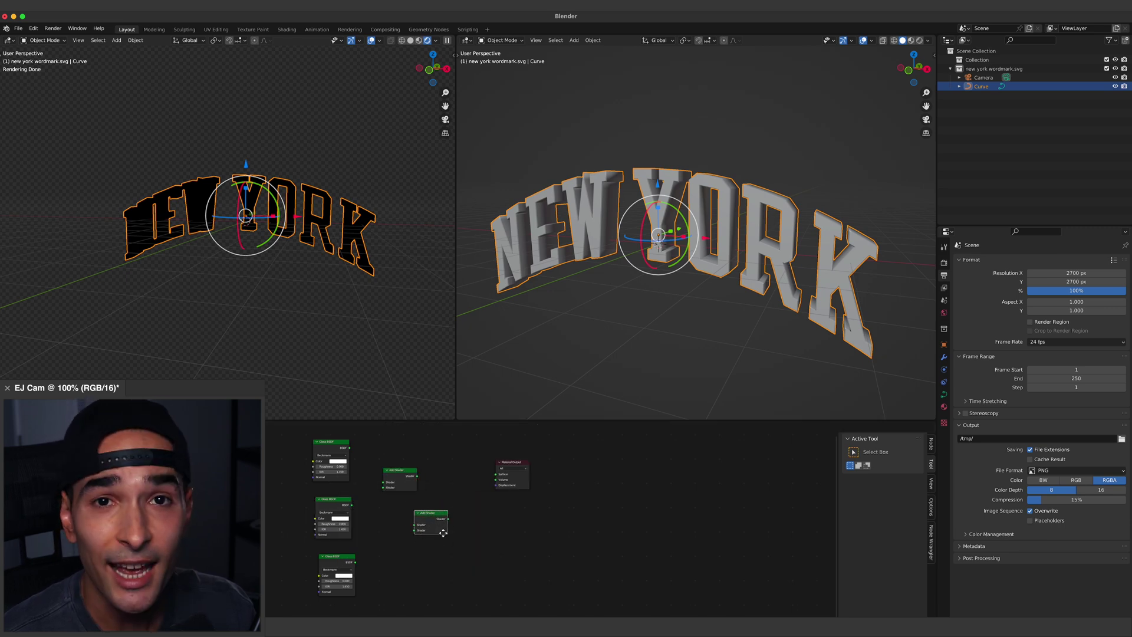
left_click(445, 531)
Link the first two Glass BSDFs to the first Add Shader and the third to the second Add Shader's lower input, repositioning that second node.
left_click_drag(579, 293, 580, 298)
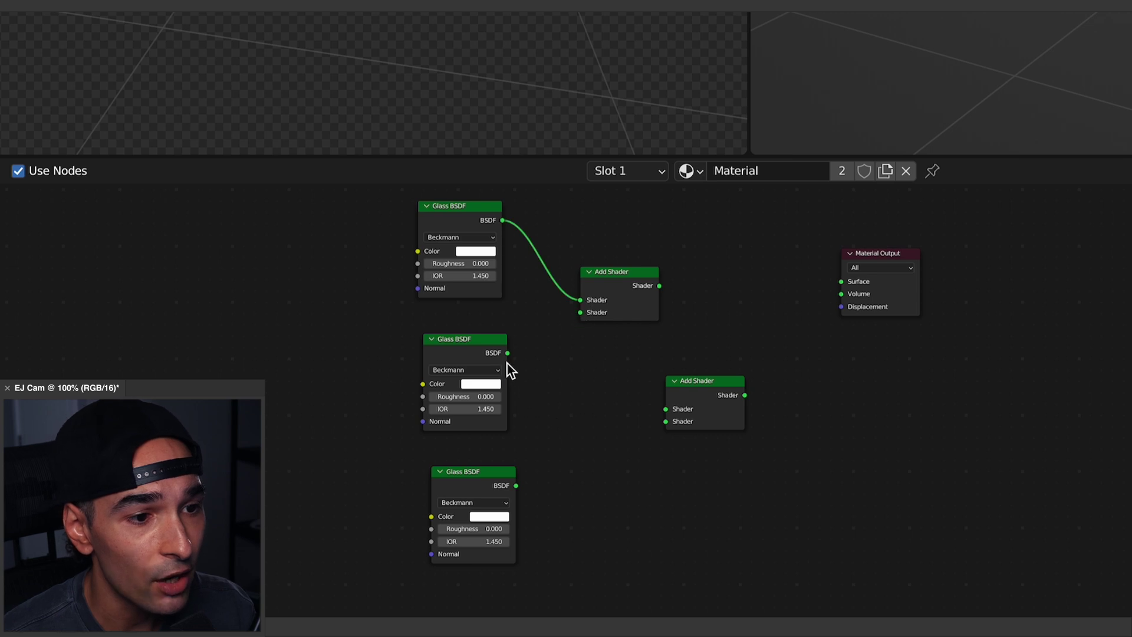
left_click_drag(507, 353, 580, 313)
left_click_drag(516, 485, 666, 422)
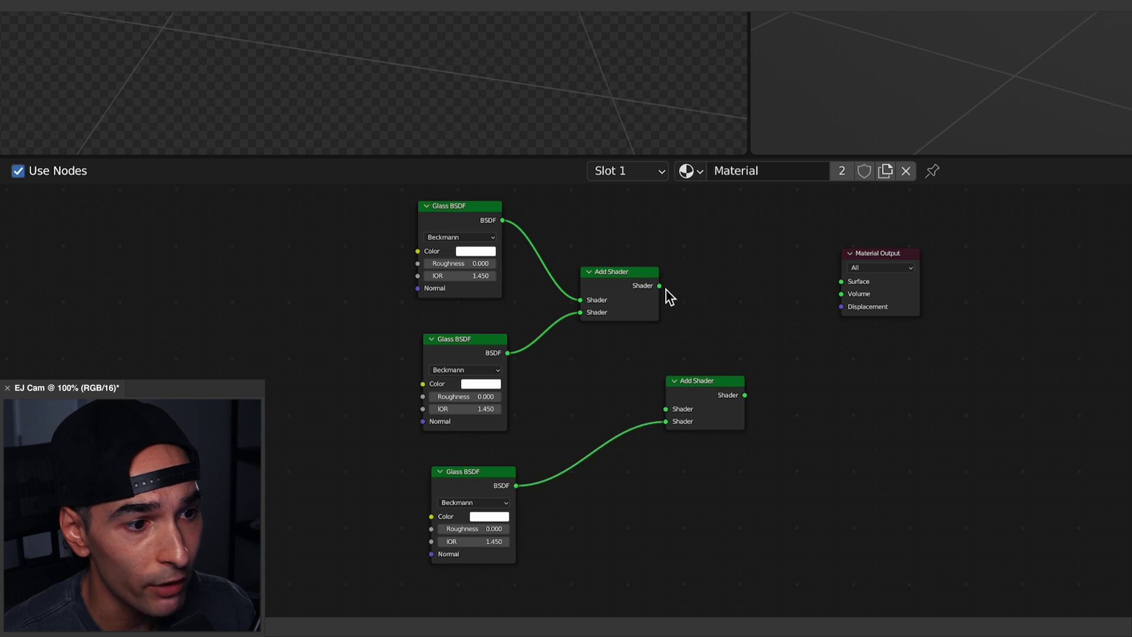
left_click(701, 386)
left_click_drag(700, 385, 735, 374)
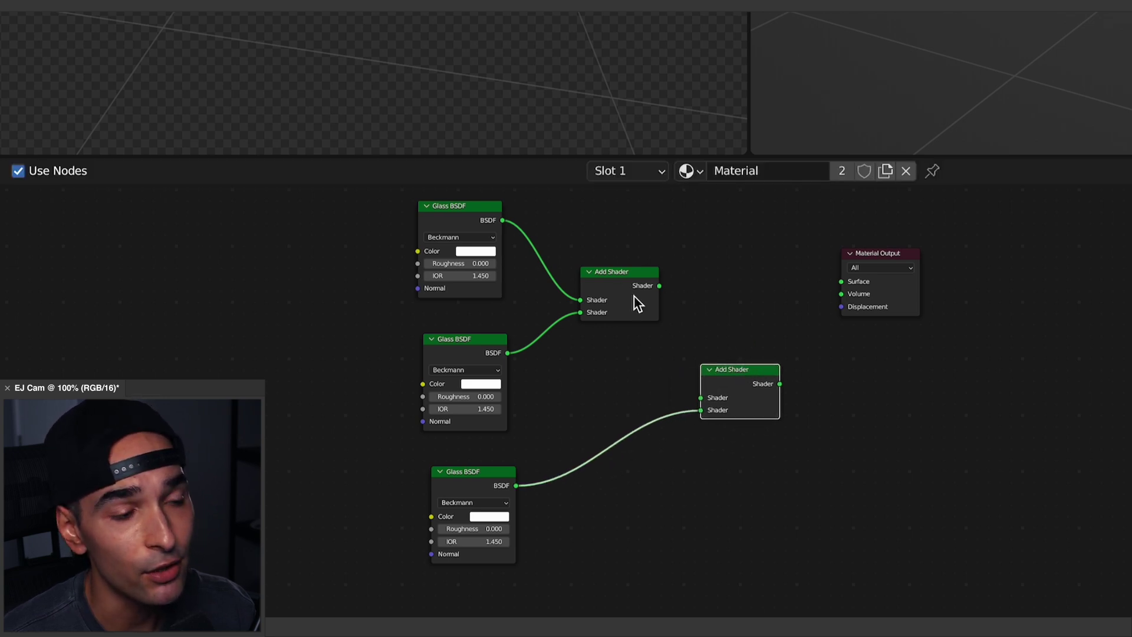
Link the first Add Shader to the second one's upper input, and the second Add Shader to the Material Output's Surface.
left_click_drag(659, 286, 700, 398)
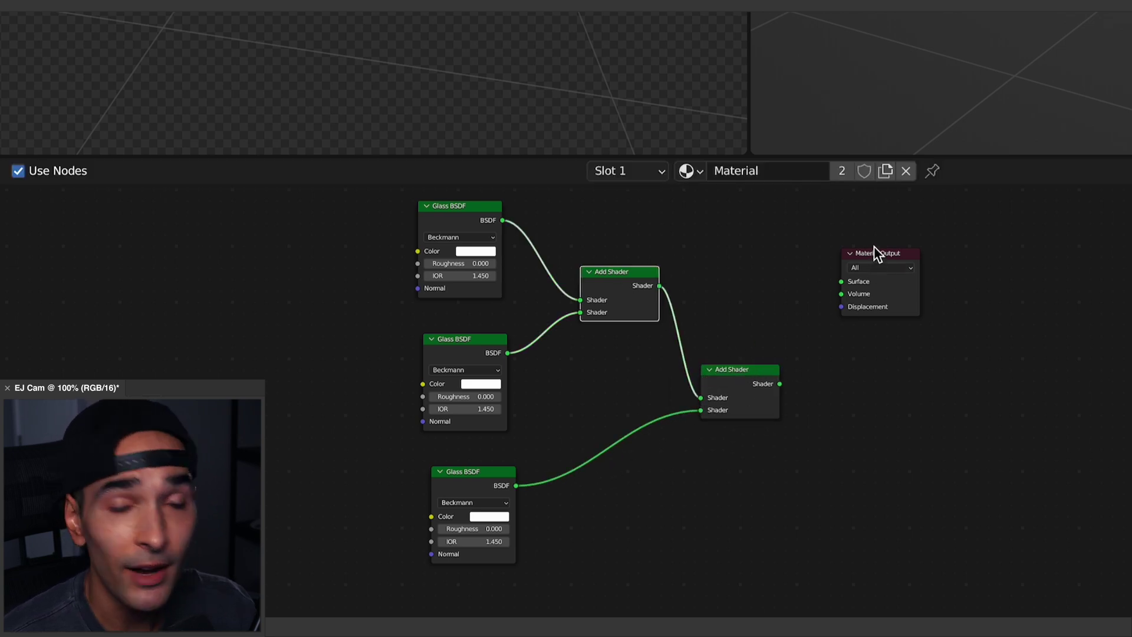
left_click_drag(874, 247, 915, 254)
left_click_drag(780, 384, 883, 288)
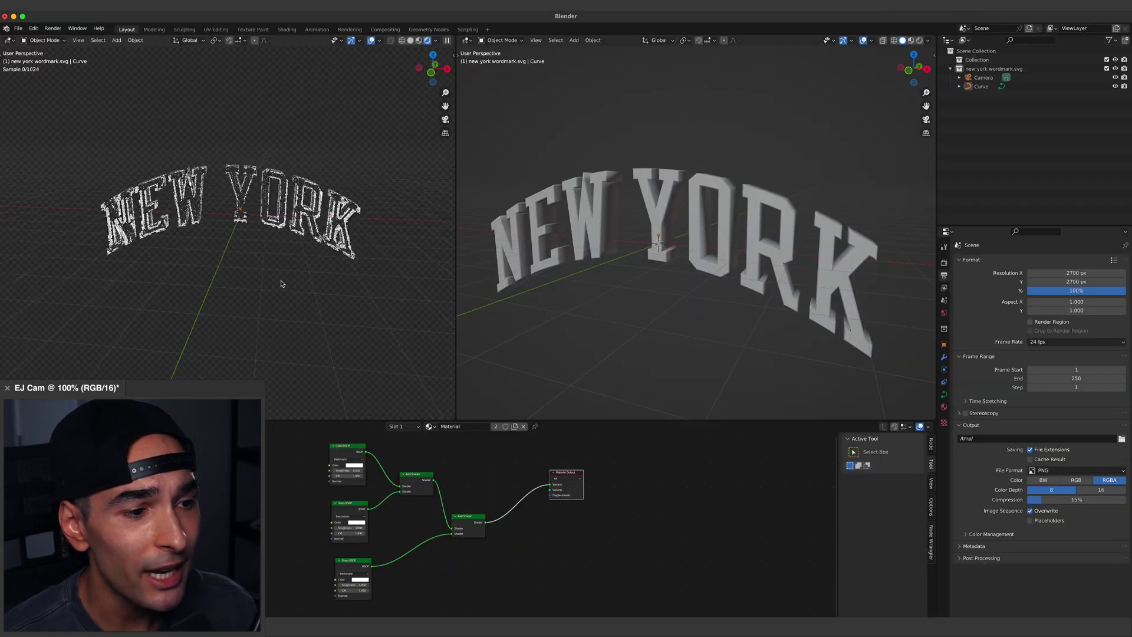
Set the first Glass BSDF's color to pure red, with green and blue at 0.
middle_click_drag(281, 283, 254, 254)
scroll(316, 283, "down", 3)
scroll(249, 261, "up", 4)
scroll(249, 259, "up", 3)
scroll(255, 255, "down", 1)
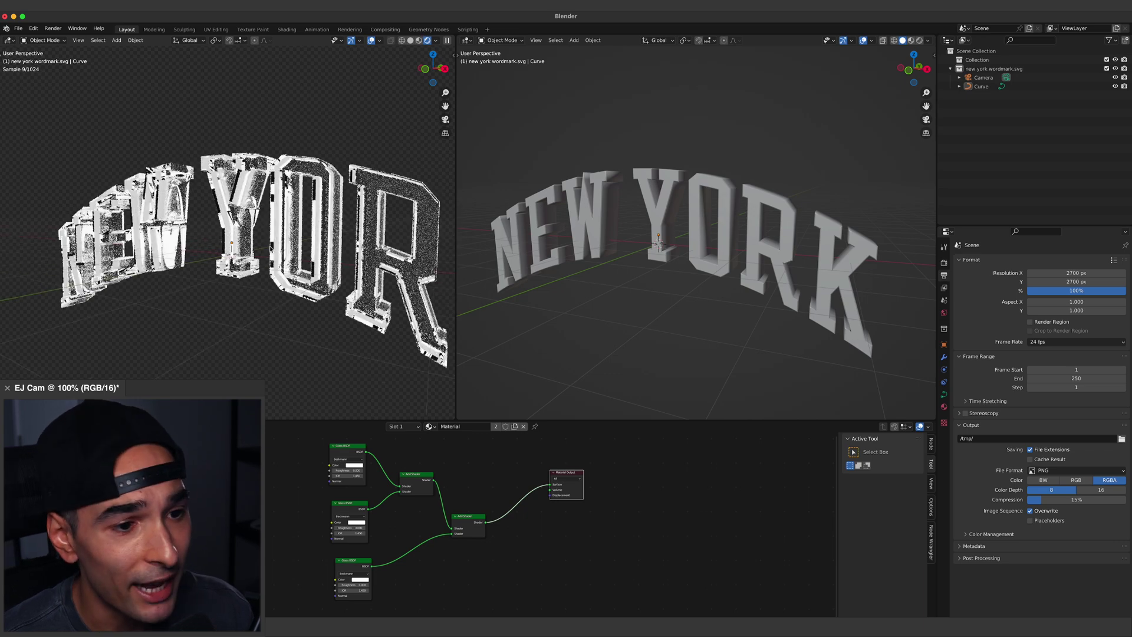
left_click(355, 465)
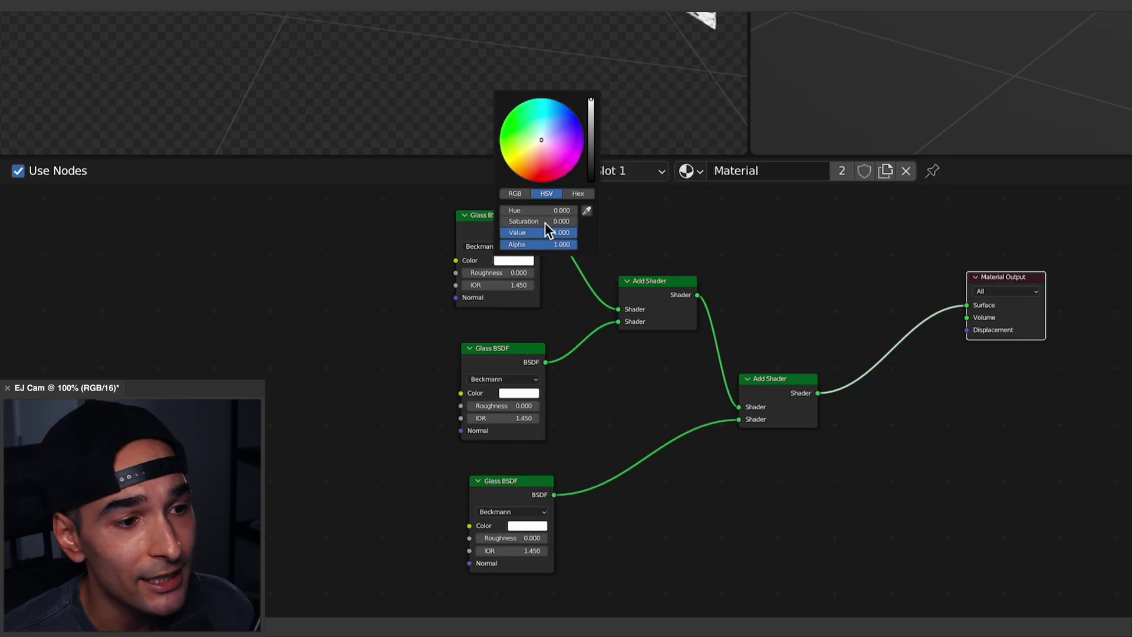
left_click(515, 194)
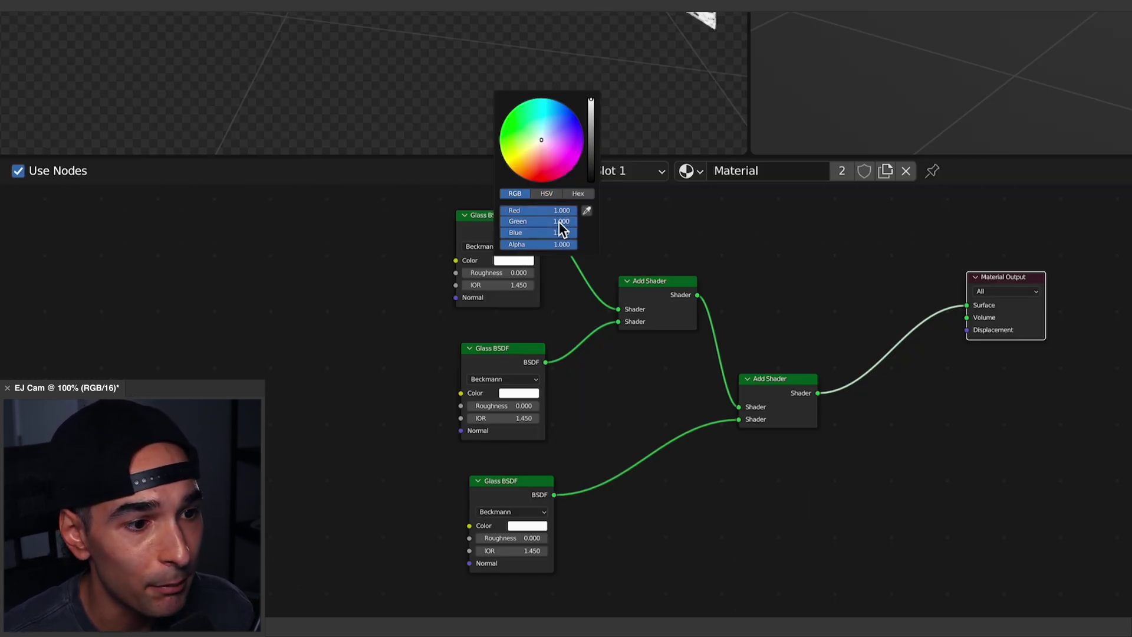
left_click_drag(560, 222, 402, 214)
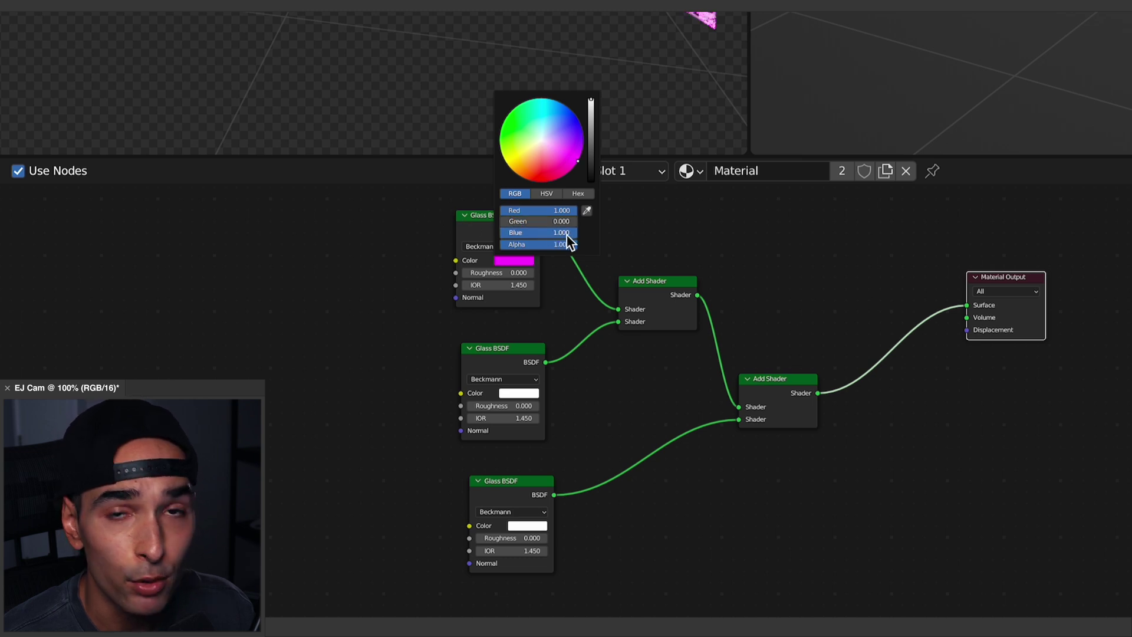
left_click_drag(565, 235, 379, 240)
Set the second Glass BSDF's color to pure green and the third's to pure blue, with their other RGB channels at 0.
left_click(519, 393)
left_click_drag(558, 341, 415, 330)
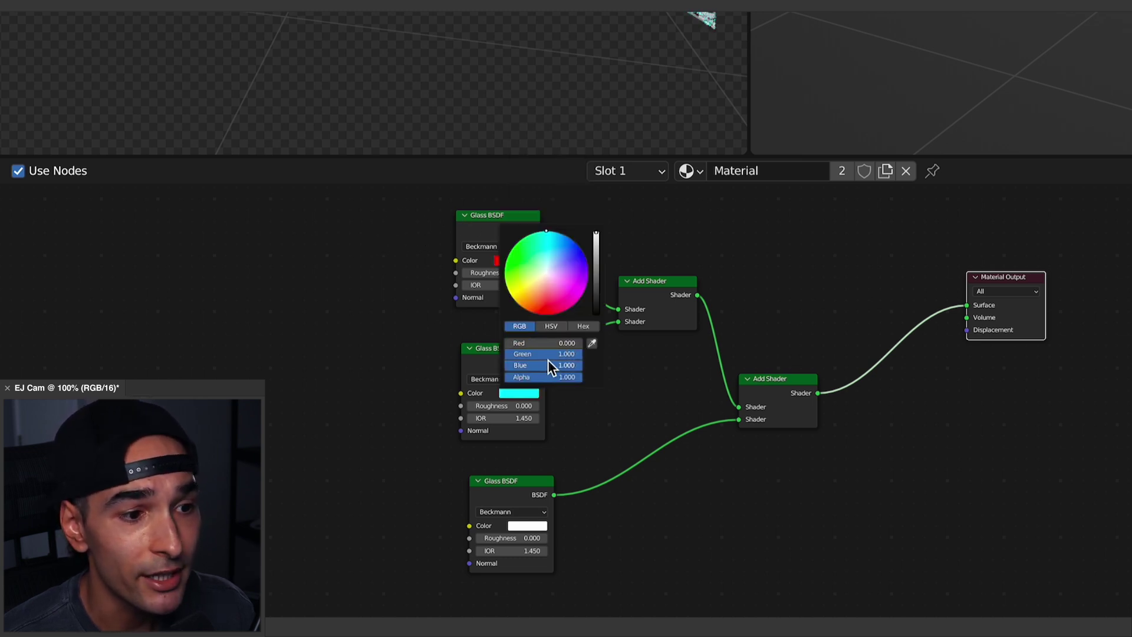
left_click_drag(550, 365, 443, 366)
left_click(526, 525)
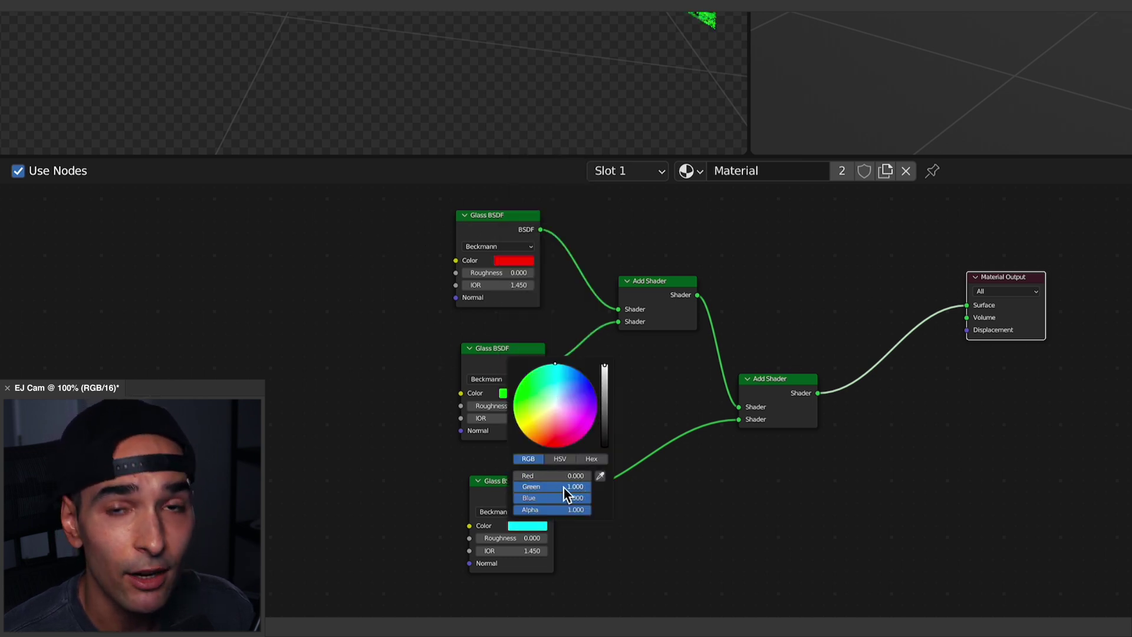
left_click_drag(564, 488, 433, 484)
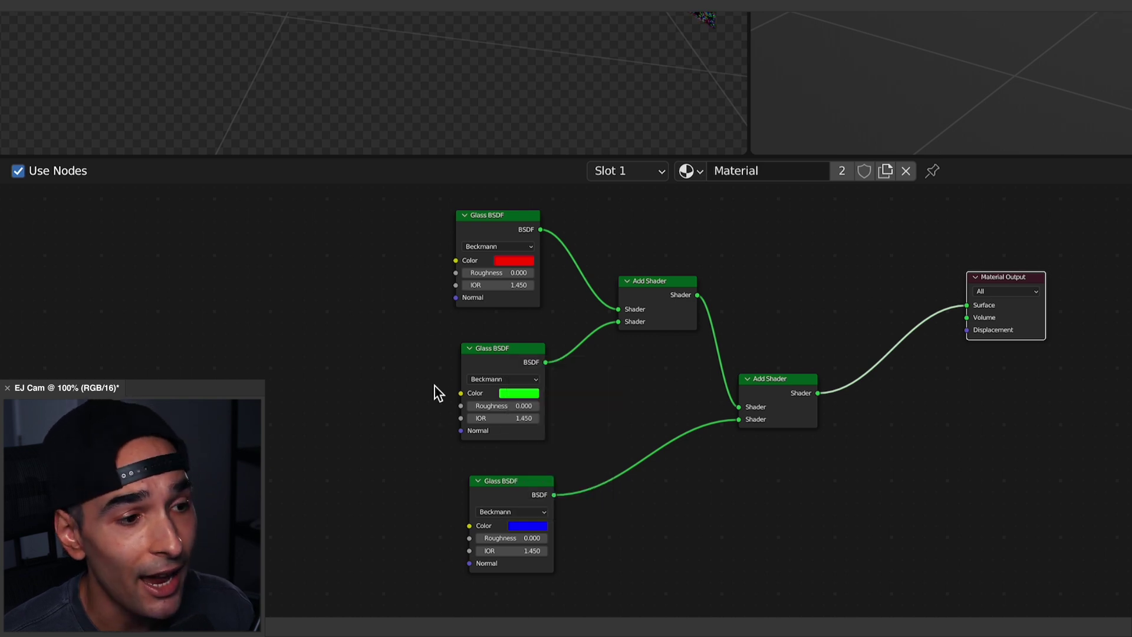
Set the IOR to 1.4 on the red Glass BSDF and 1.5 on the blue one.
left_click(519, 286)
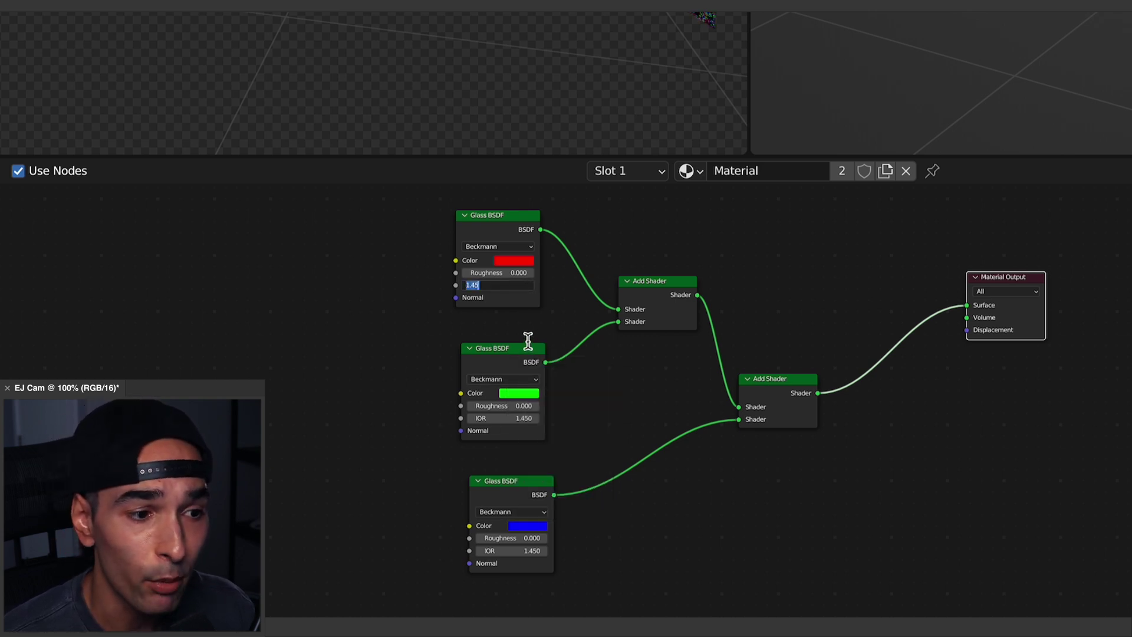
type("1.4")
key("Return")
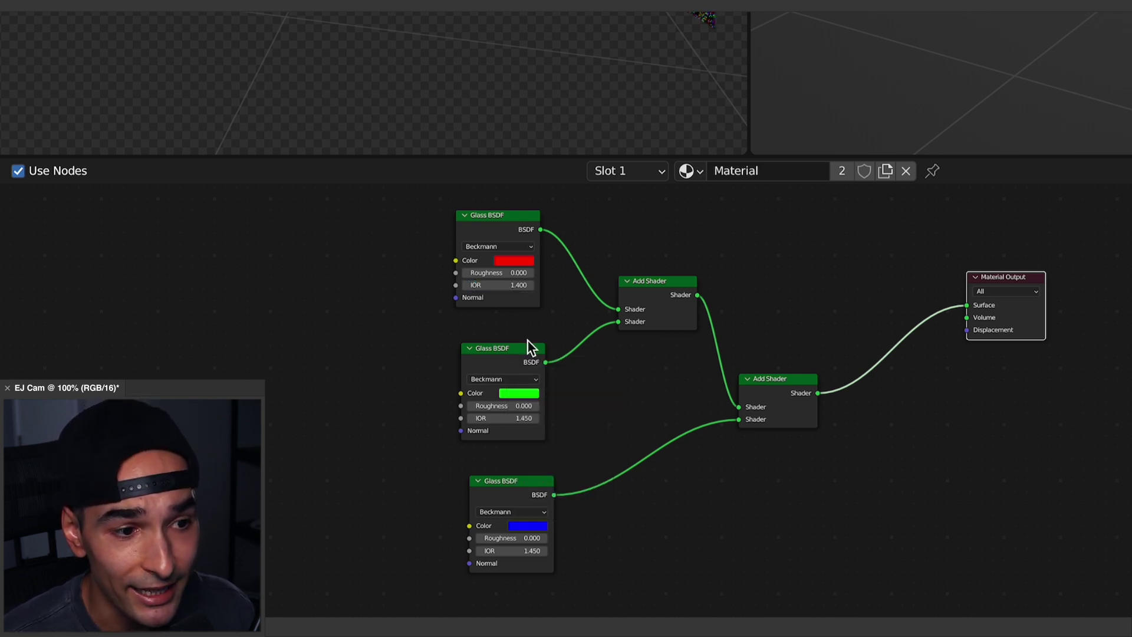
left_click(511, 550)
type("1.5")
key("Return")
Insert a Mix Shader node into the link between the second Add Shader and Material Output.
key("shift+a")
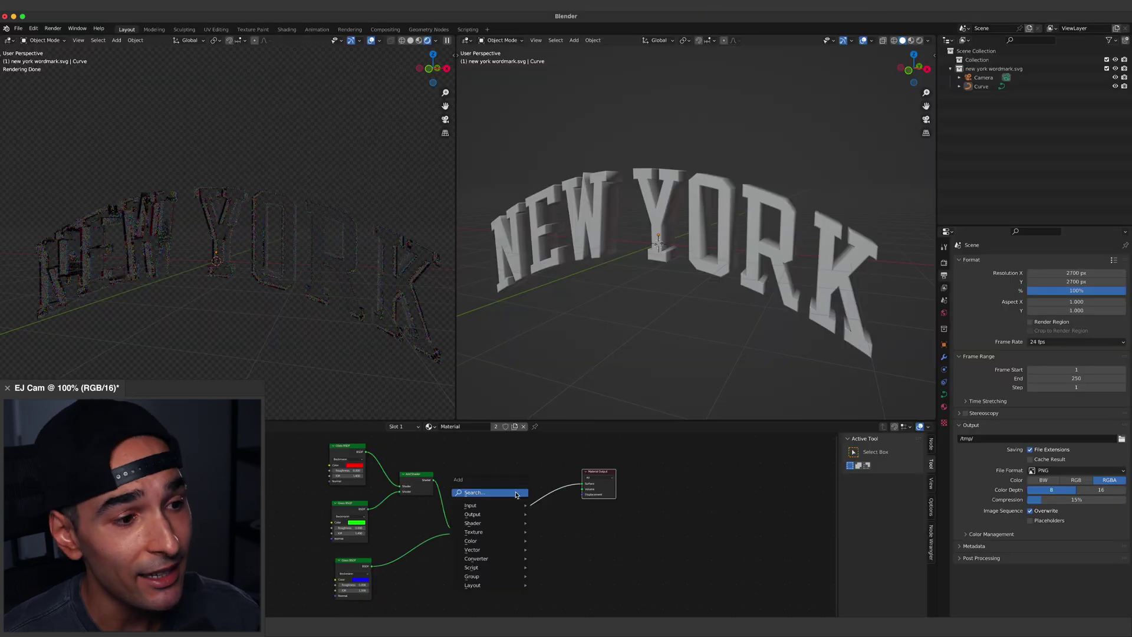
left_click(515, 493)
type("mix")
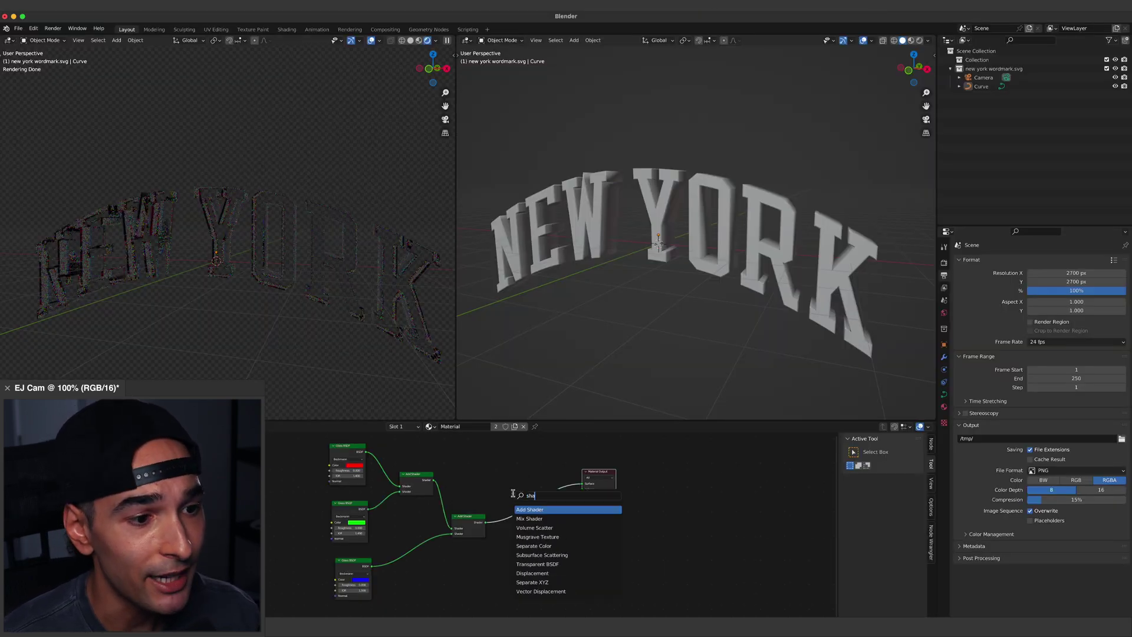
key("Return")
left_click(537, 519)
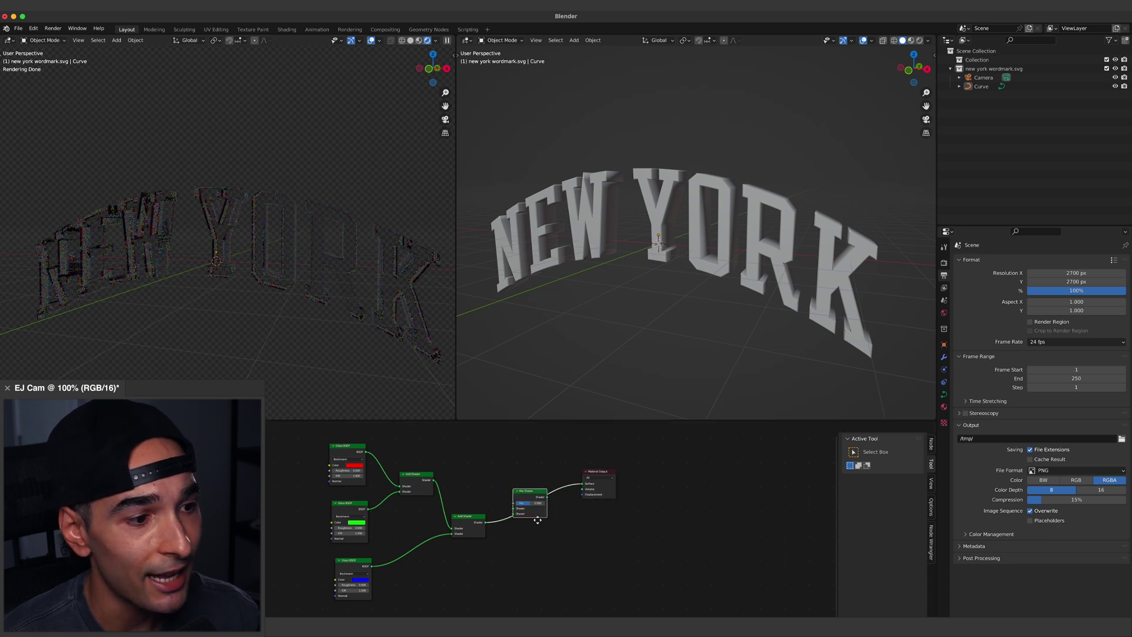
left_click(540, 518)
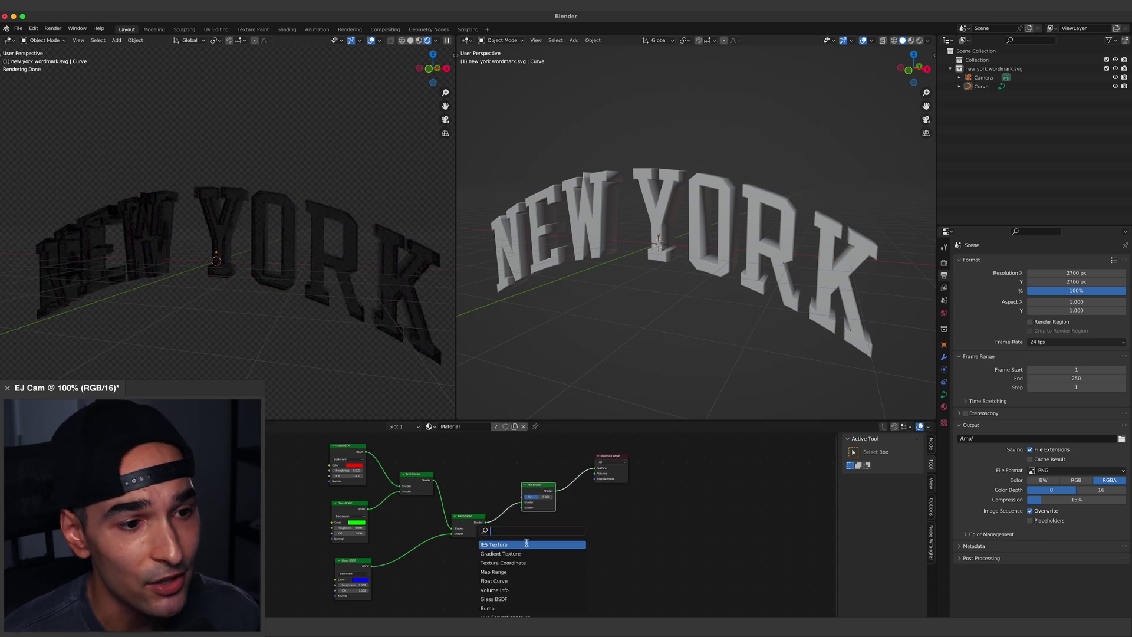
Add a Glossy BSDF with roughness 0.1 and link it to the Mix Shader's lower shader input.
type("gloss")
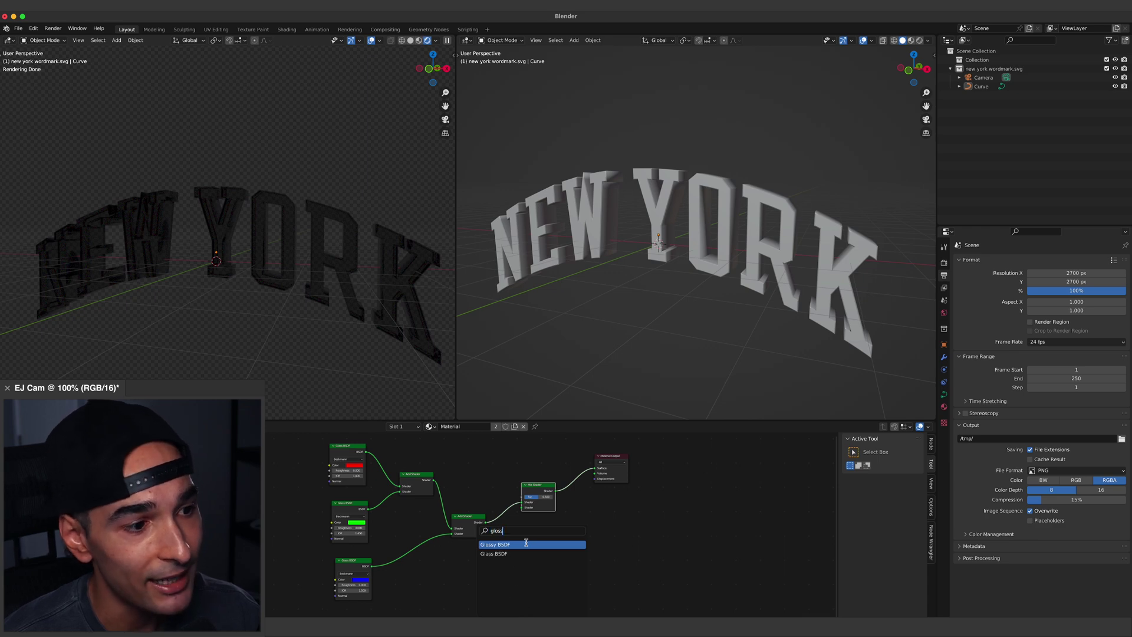
left_click(526, 544)
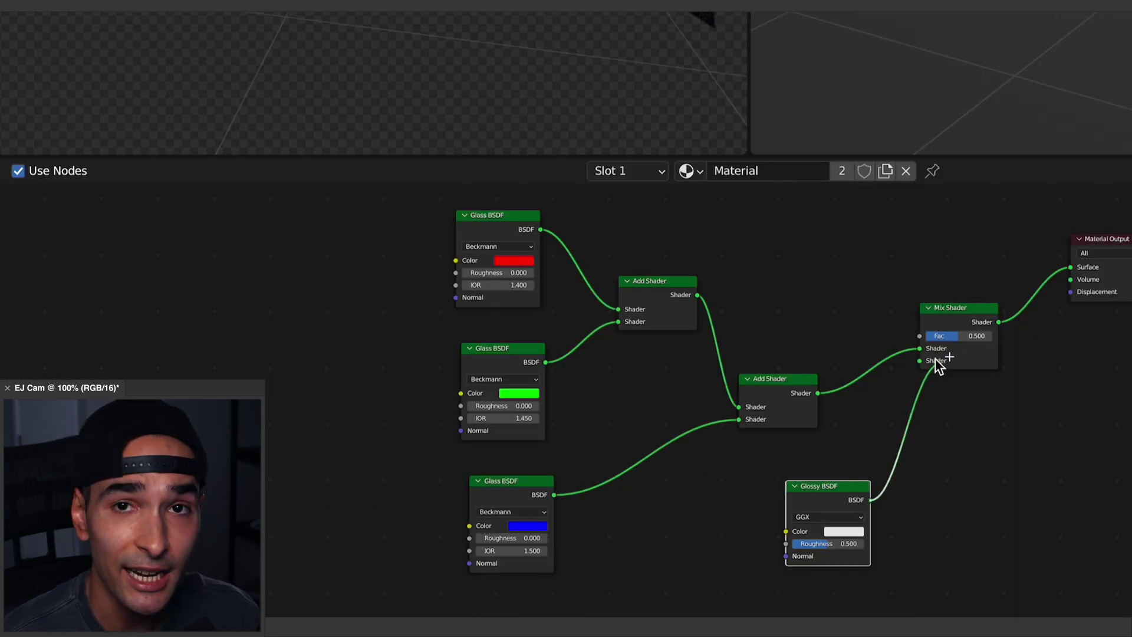
left_click_drag(936, 361, 937, 363)
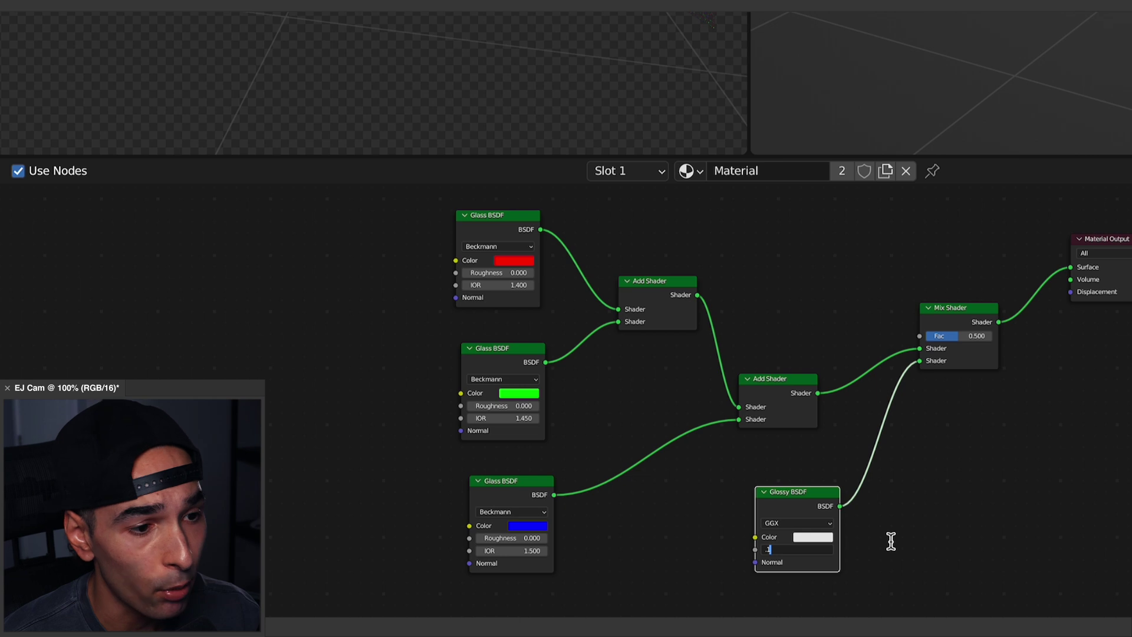
type(".1")
key("Return")
Add a Fresnel node above the Add Shaders and link its output to the Mix Shader's Fac input.
key("shift+a")
left_click(818, 255)
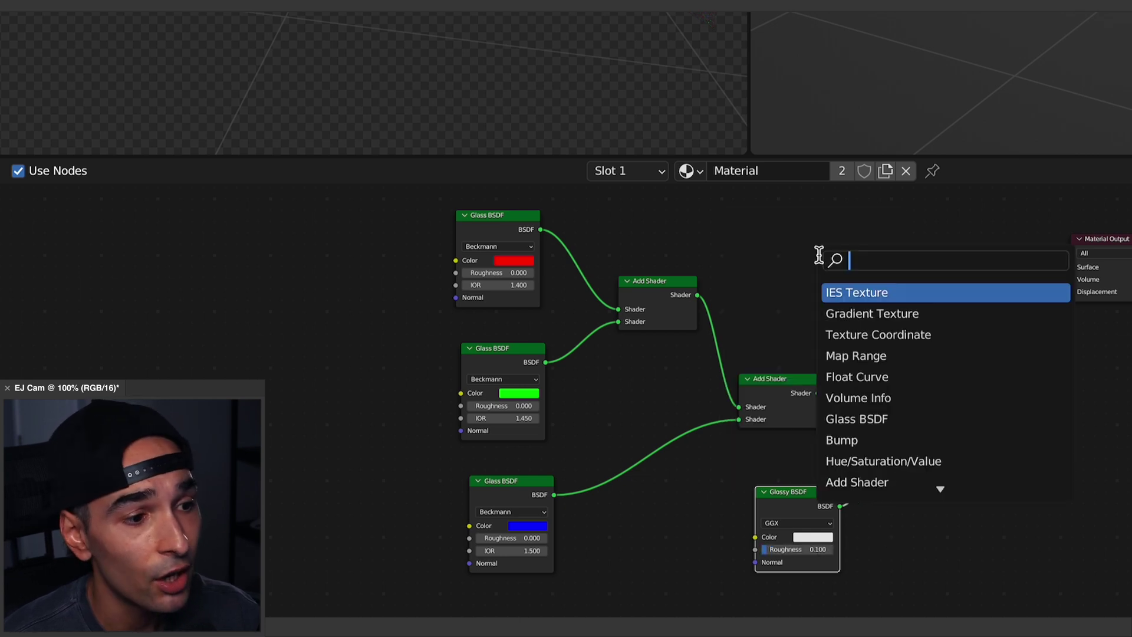
type("fre")
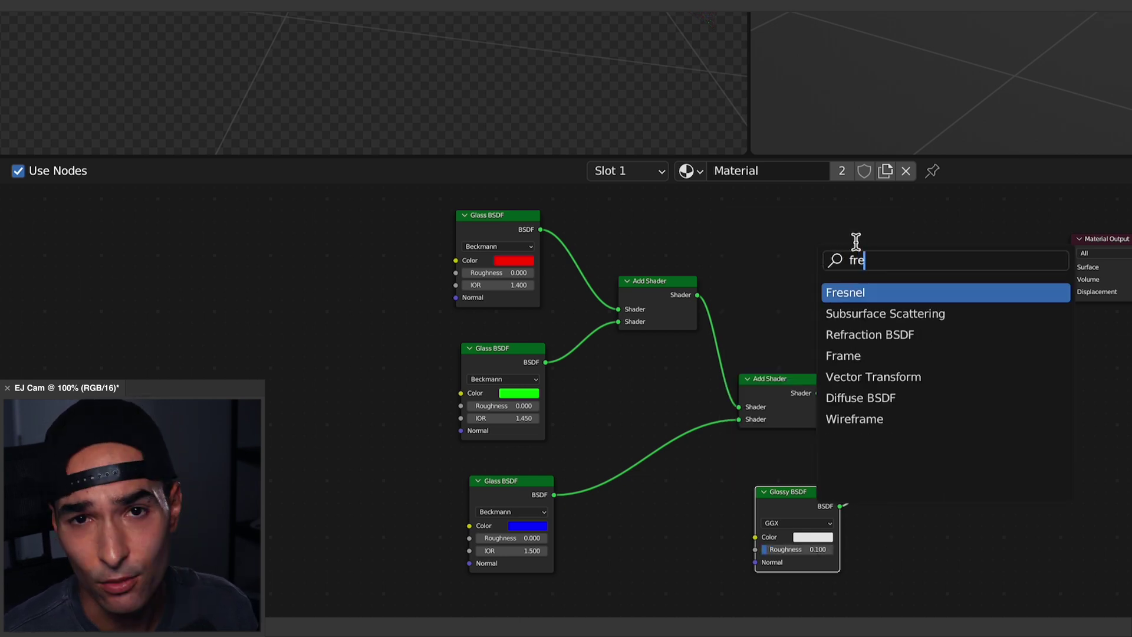
key("Return")
left_click(819, 219)
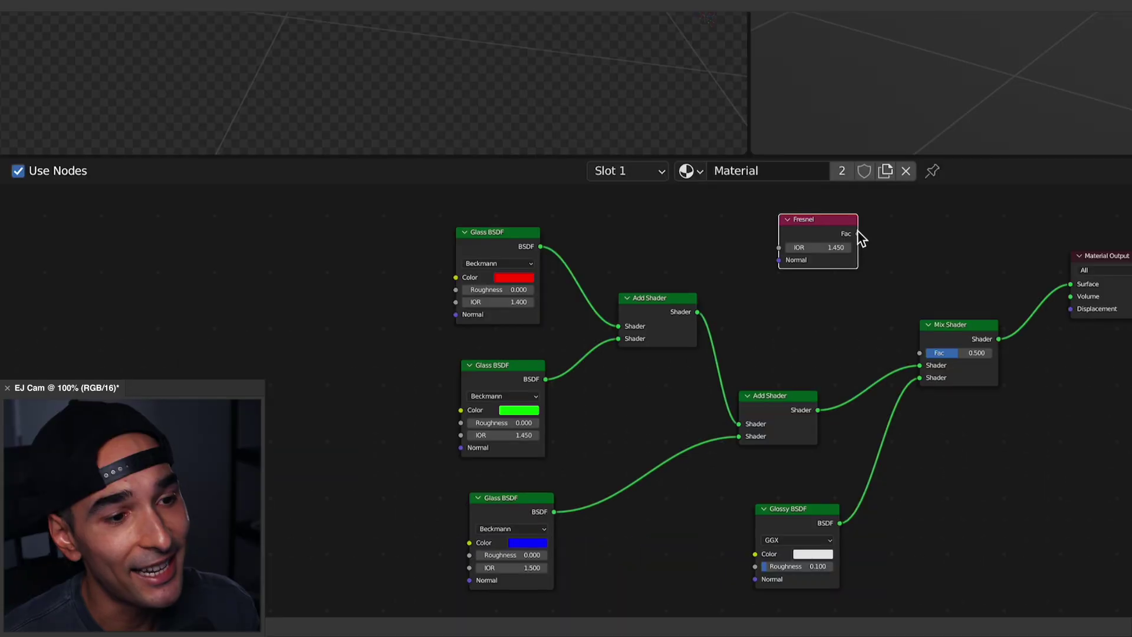
left_click_drag(858, 234, 919, 352)
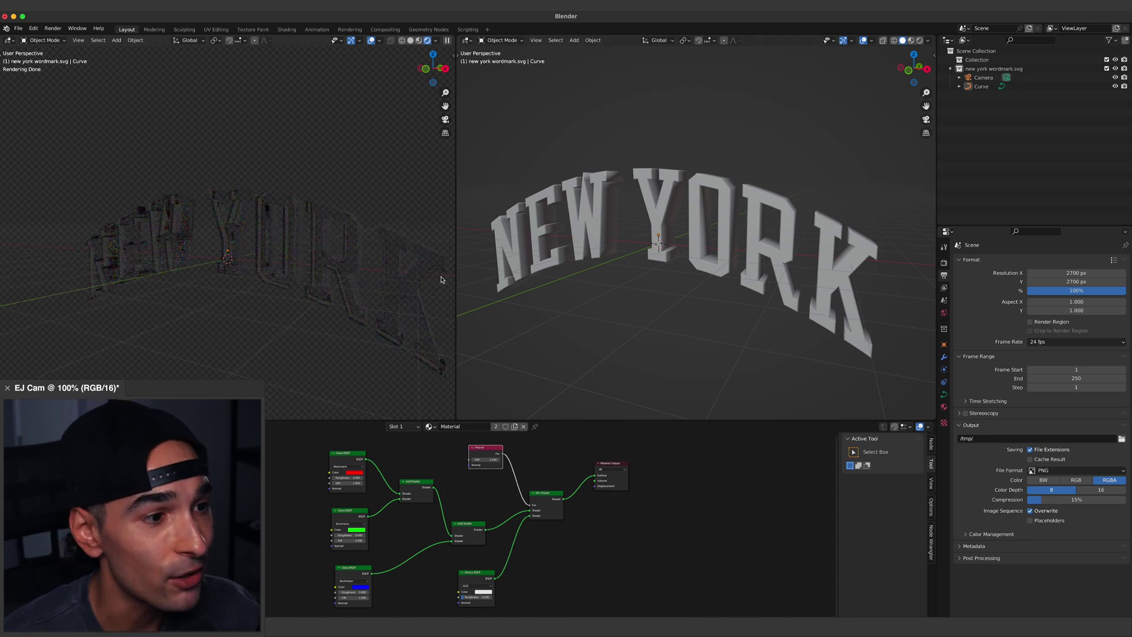
Add an area light and raise it along the Z axis to the top of the wordmark.
key("shift+a")
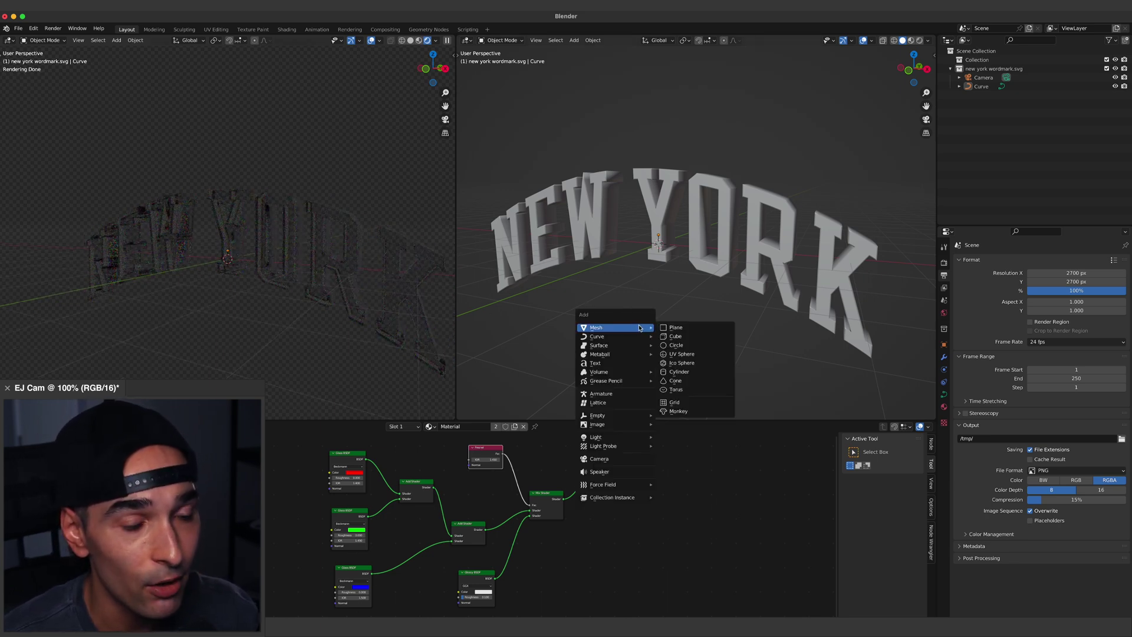
mouse_move(625, 435)
left_click(674, 464)
key("g")
key("z")
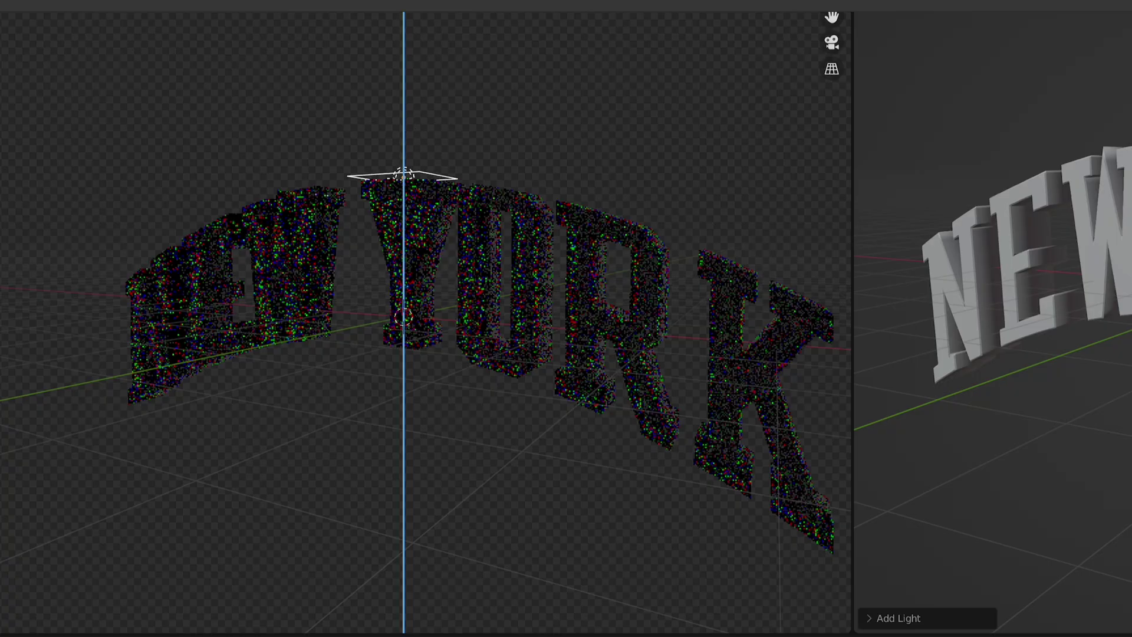
left_click(350, 236)
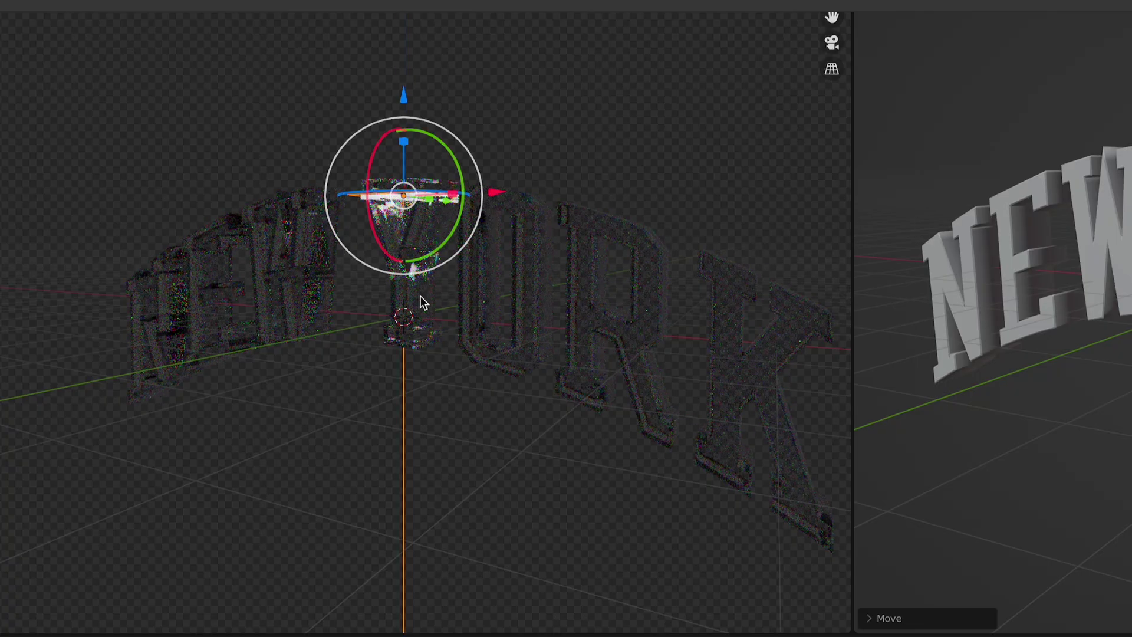
Scale the area light to more than five times its size and set its power to 1000 W.
key("s")
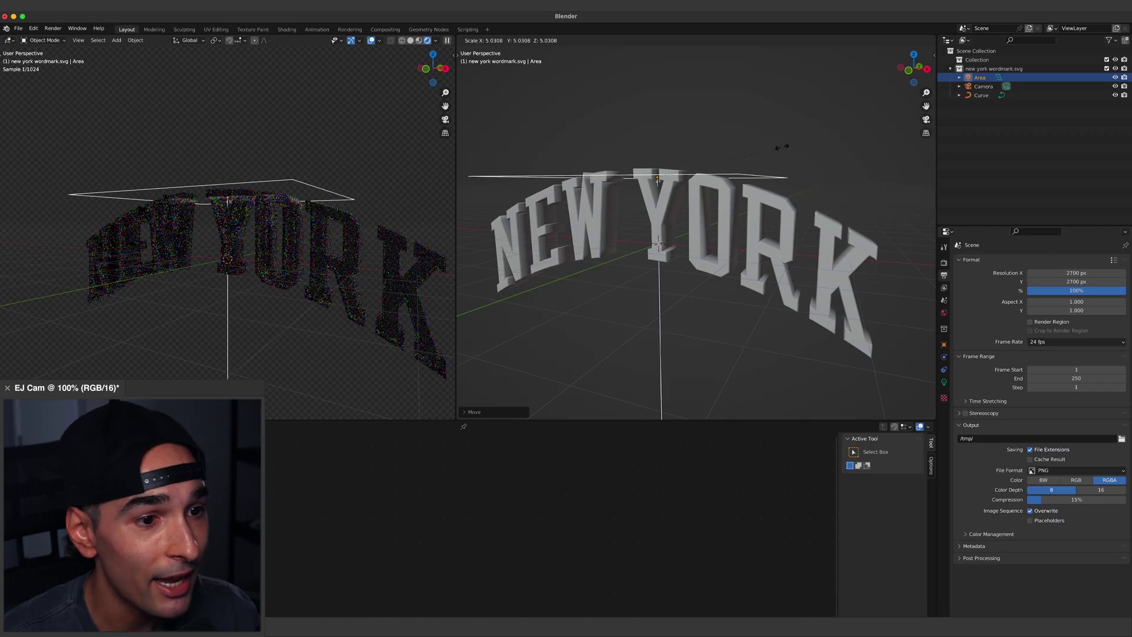
left_click(783, 147)
middle_click_drag(783, 147, 767, 156)
scroll(767, 156, "down", 3)
left_click(943, 382)
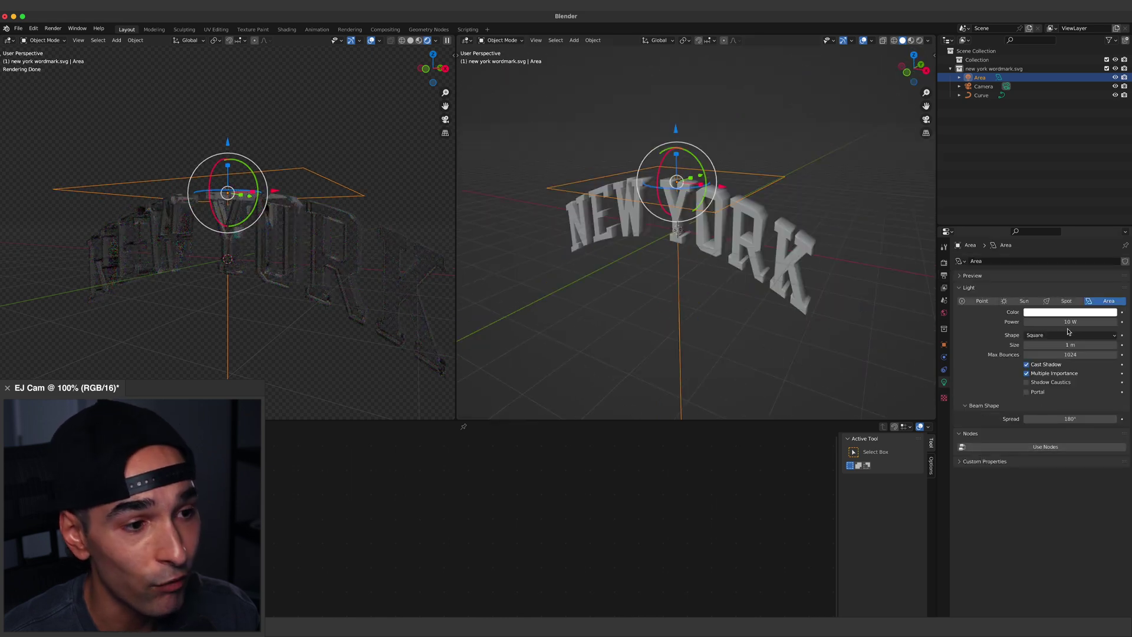
left_click(1085, 322)
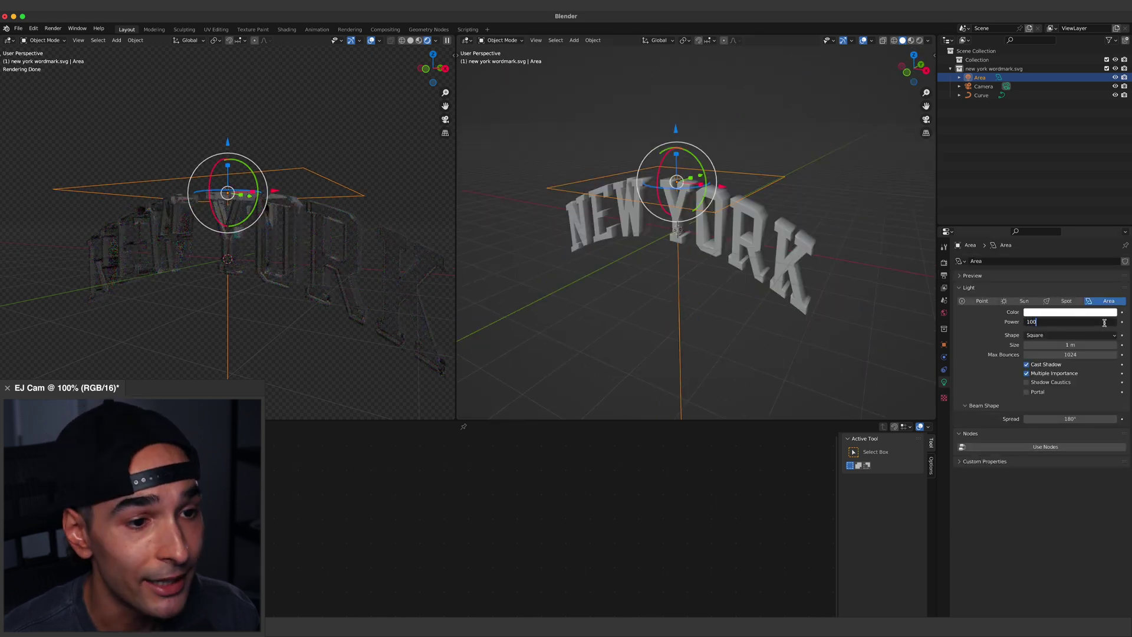
key("Return")
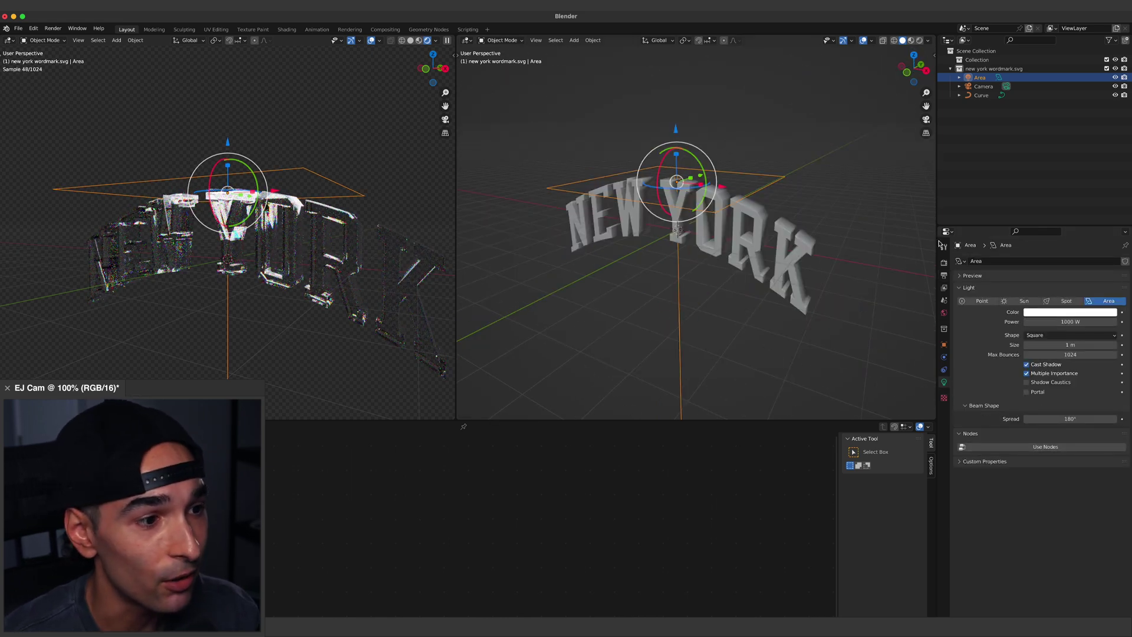
Add a Damped Track constraint to the area light with track axis -Z and the Curve object as target.
left_click(944, 370)
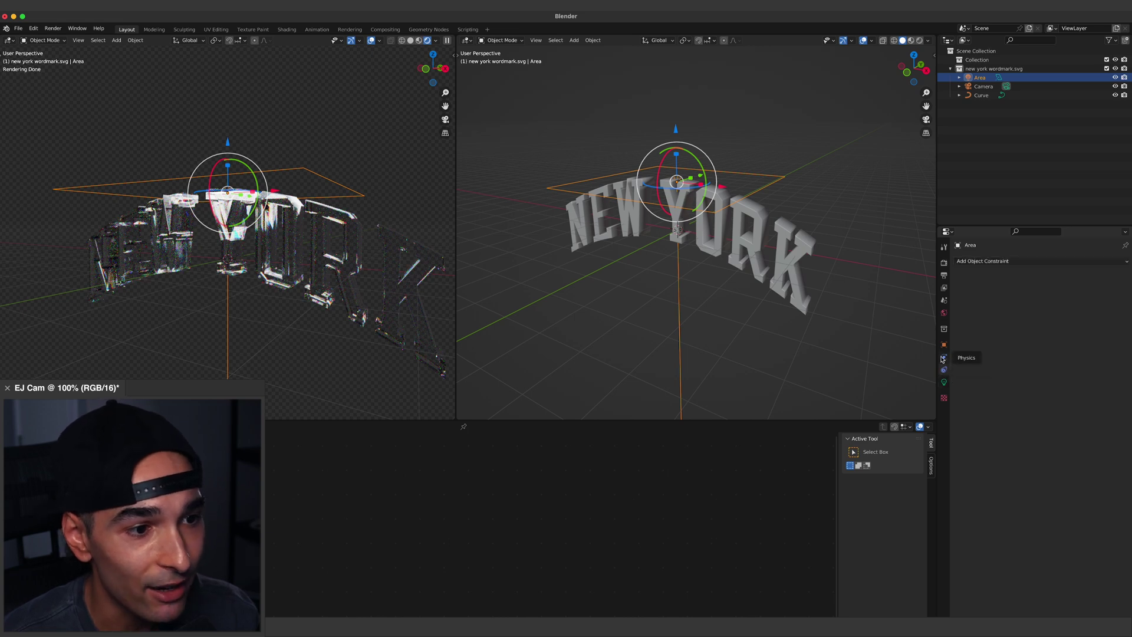
left_click(981, 262)
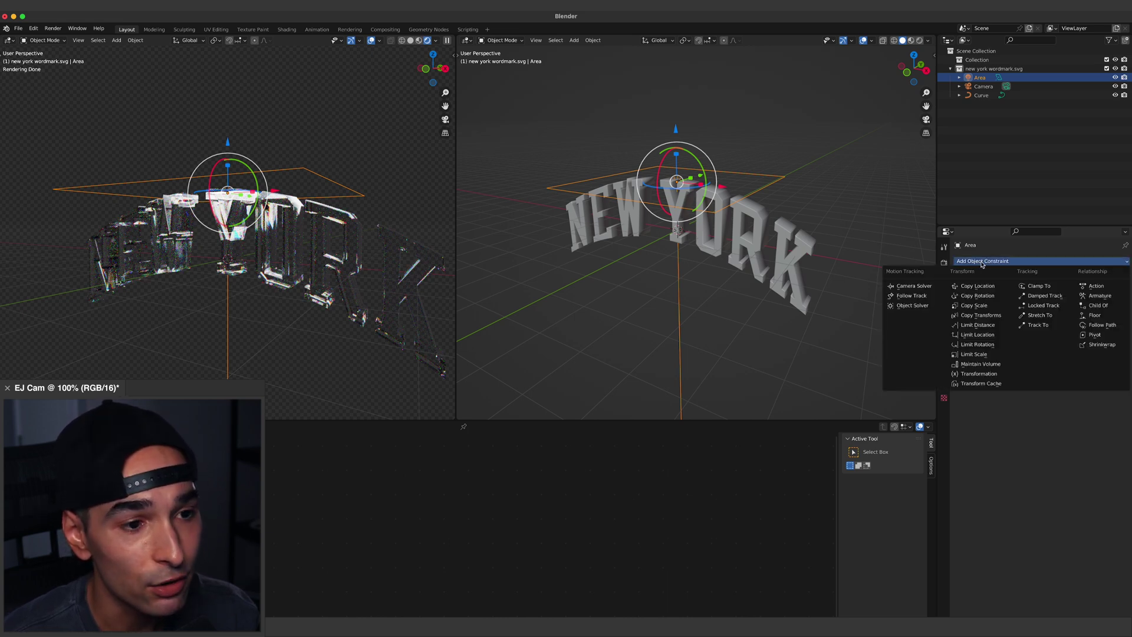
left_click(1042, 296)
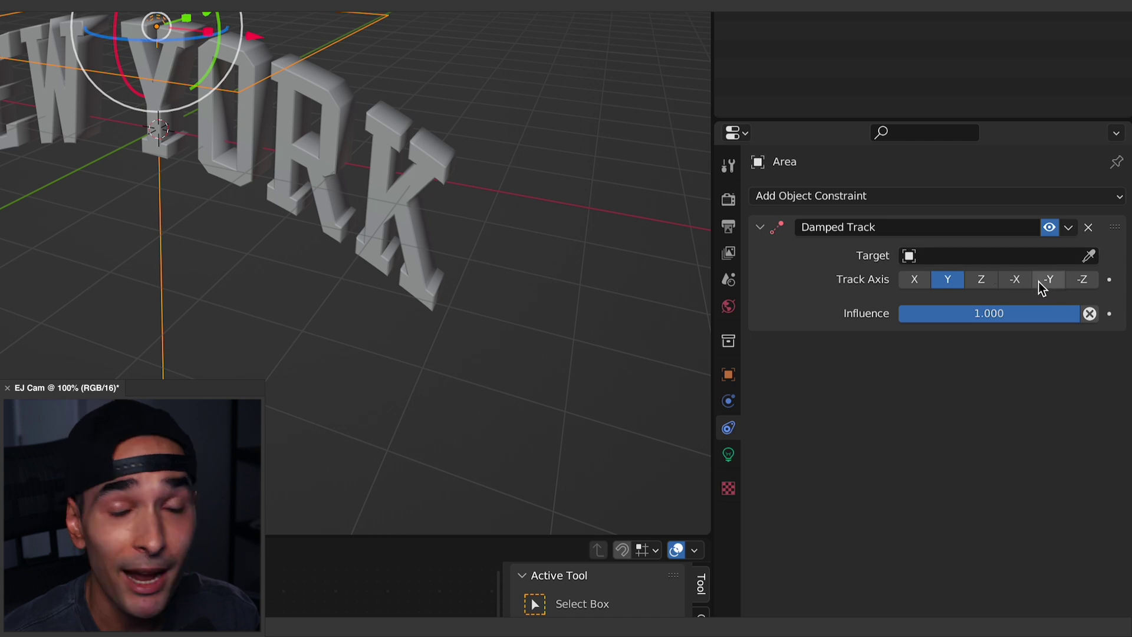
left_click(1083, 279)
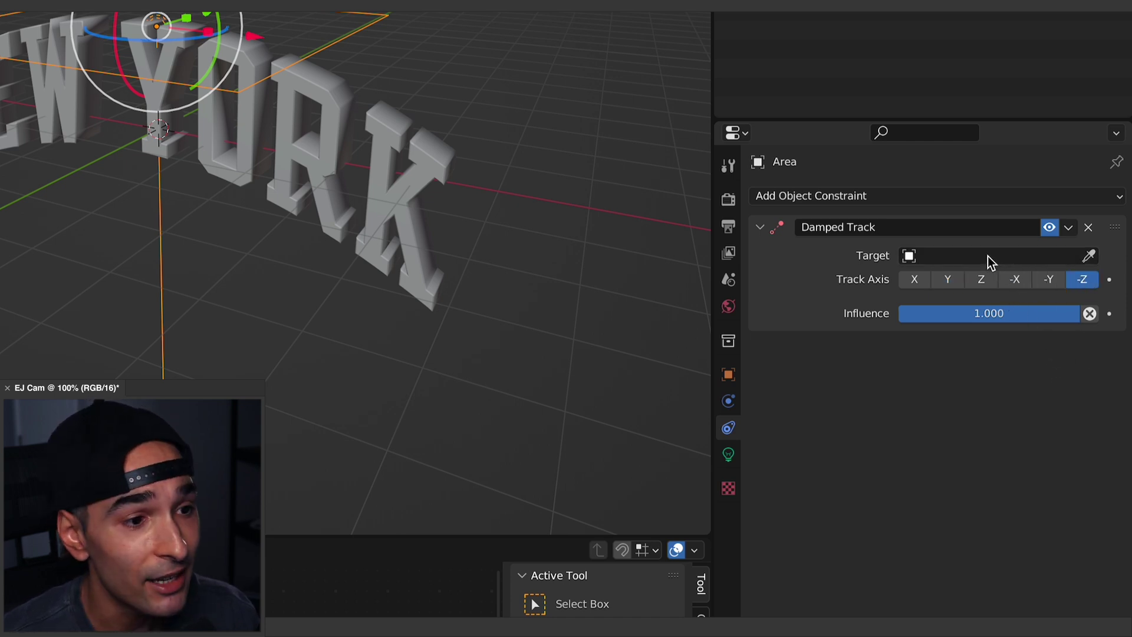
left_click(965, 256)
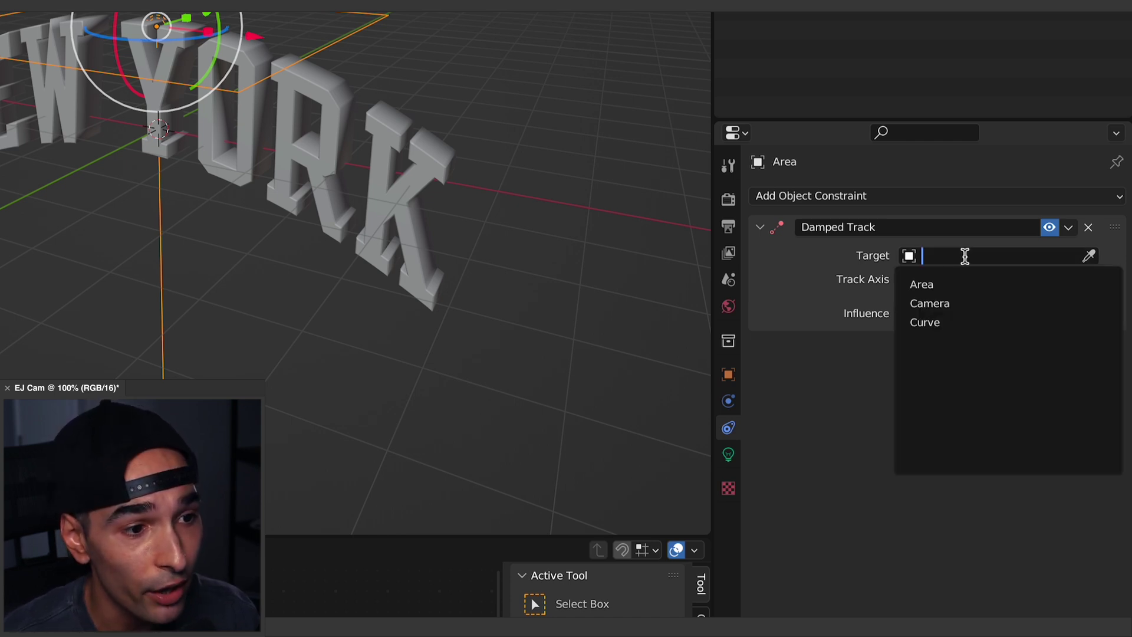
left_click(935, 326)
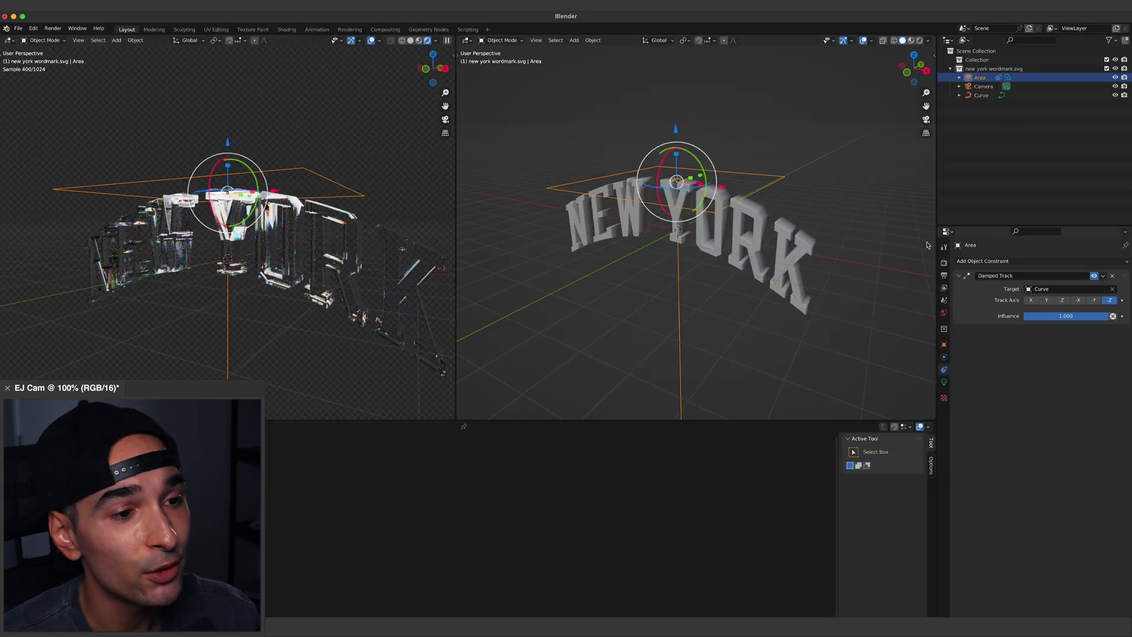
Lower the area light well beneath the wordmark and place a duplicate of it high above the letters.
left_click_drag(669, 138, 675, 312)
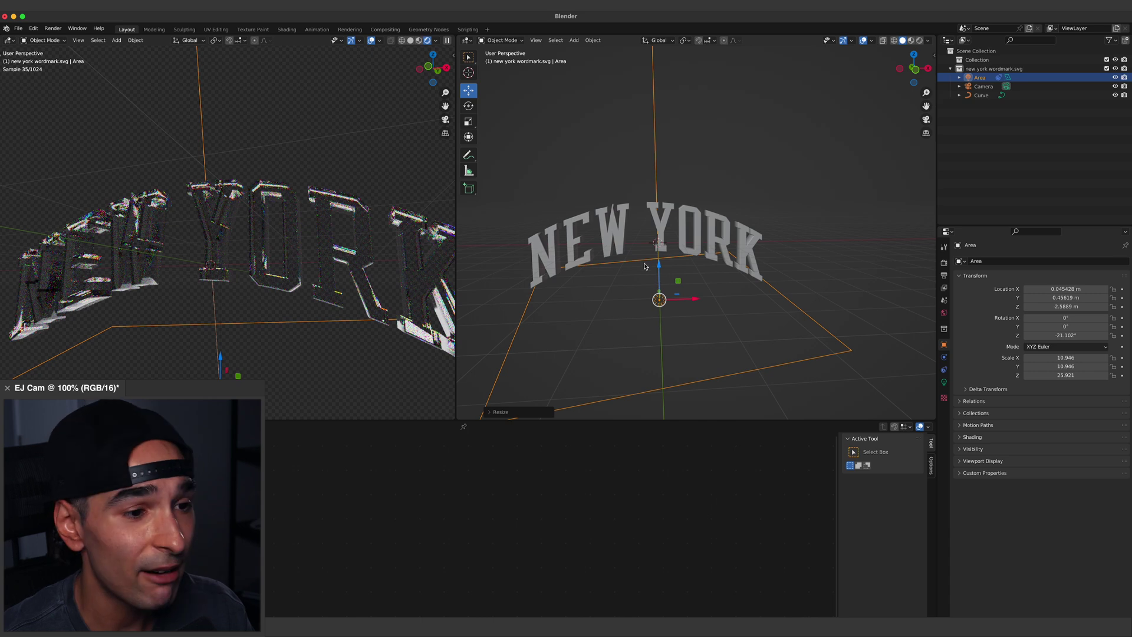
left_click_drag(659, 266, 658, 287)
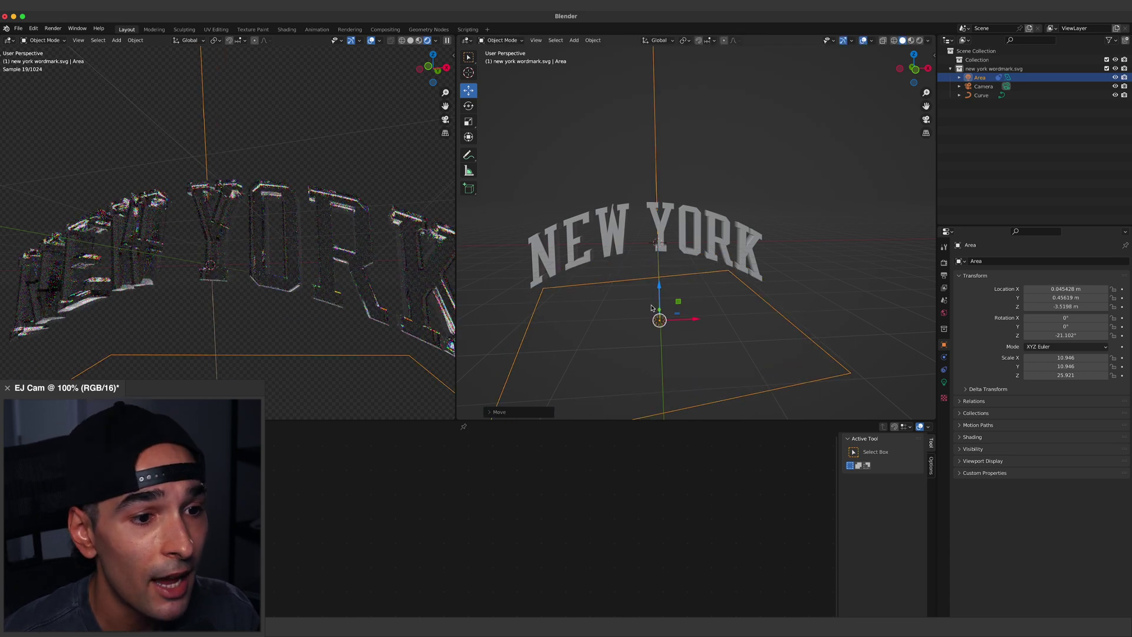
key("shift+d")
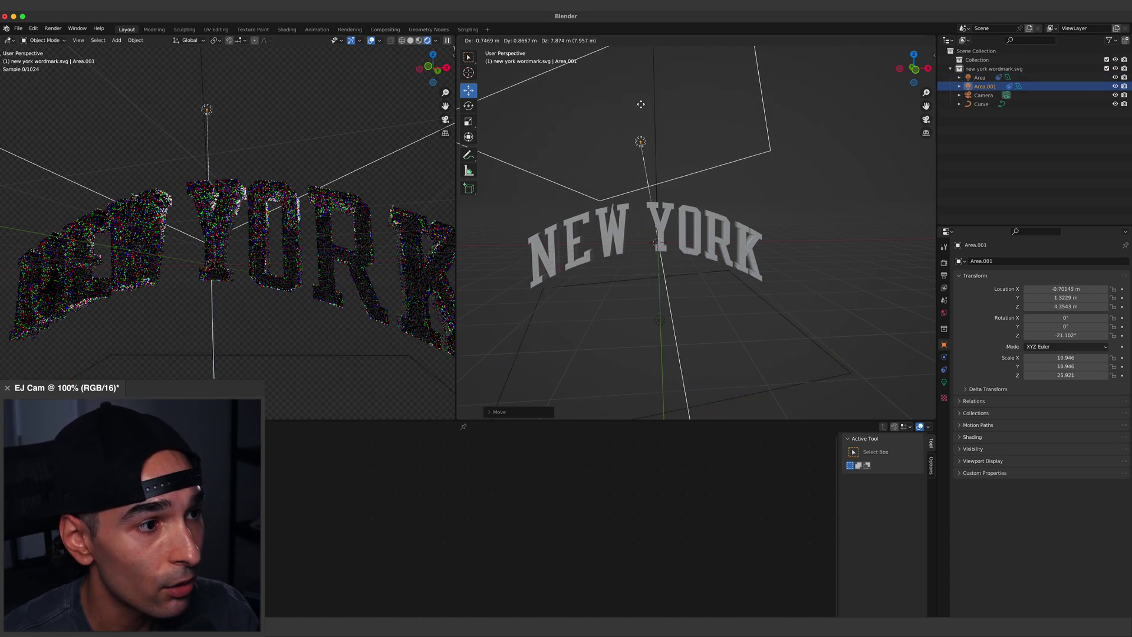
left_click(658, 80)
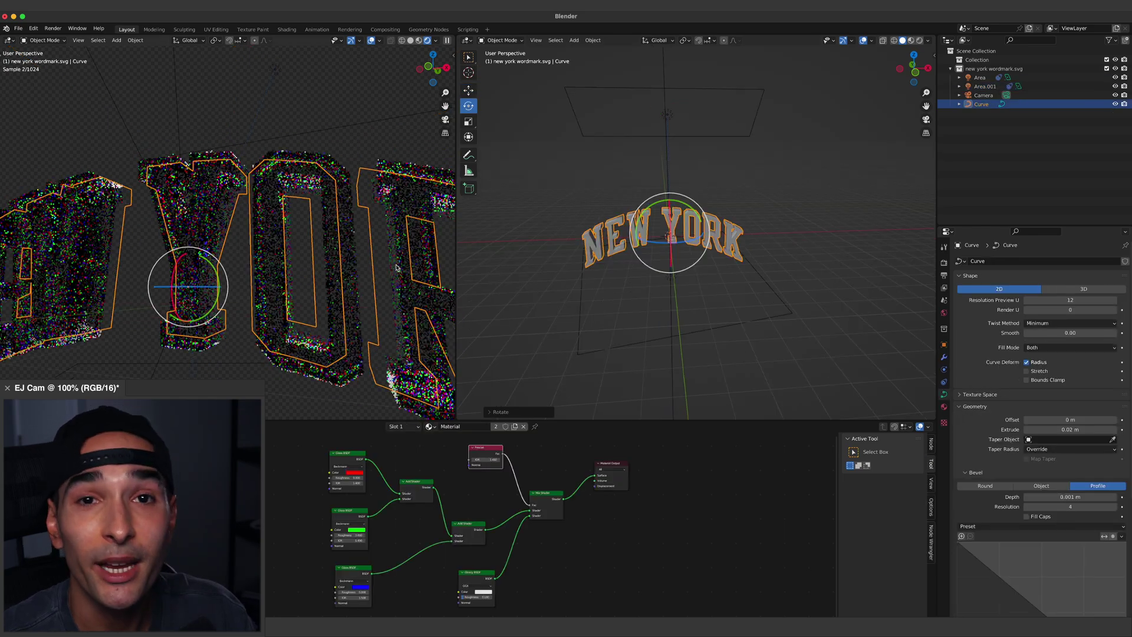
Inspect the glass letters up close and position a third area light upright beside the K end of the wordmark.
scroll(397, 268, "up", 3)
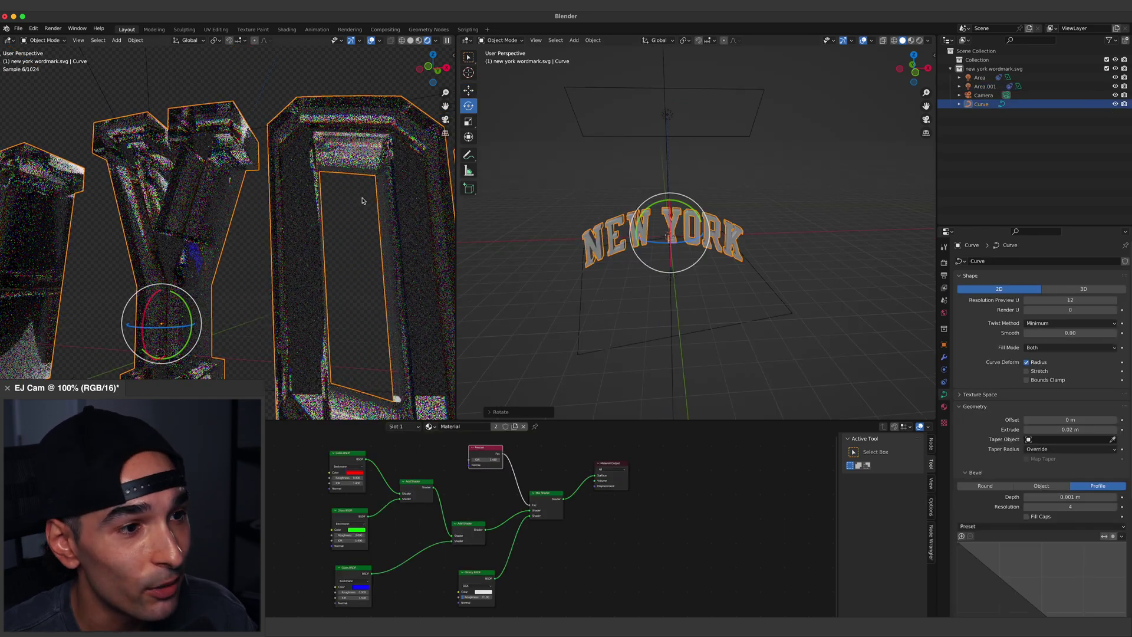
middle_click_drag(362, 205, 330, 198)
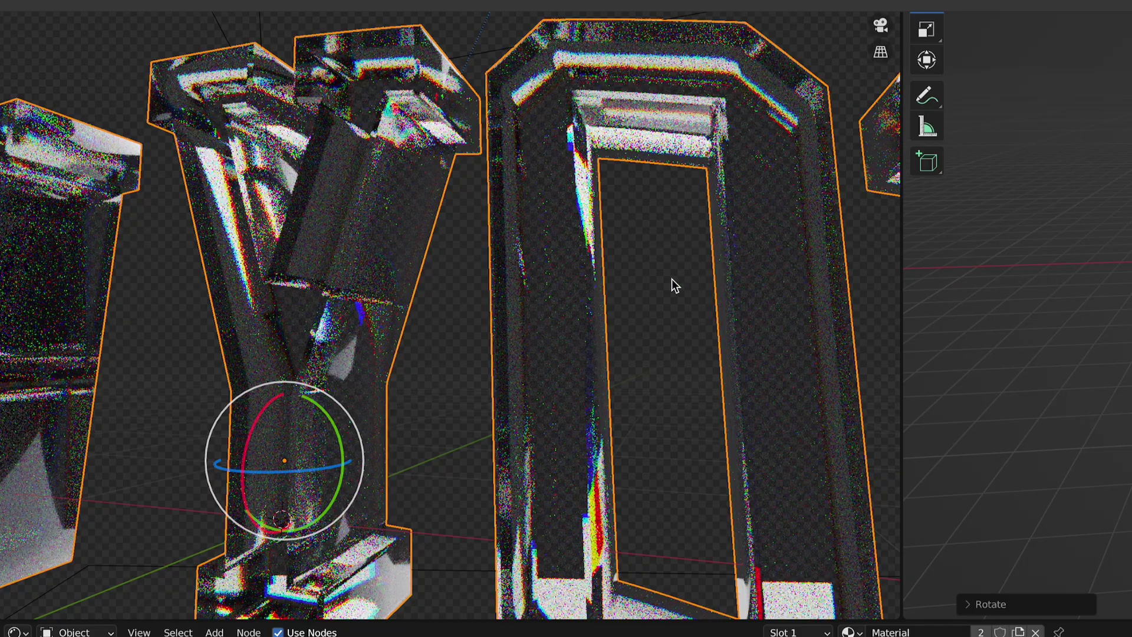
scroll(662, 282, "down", 8)
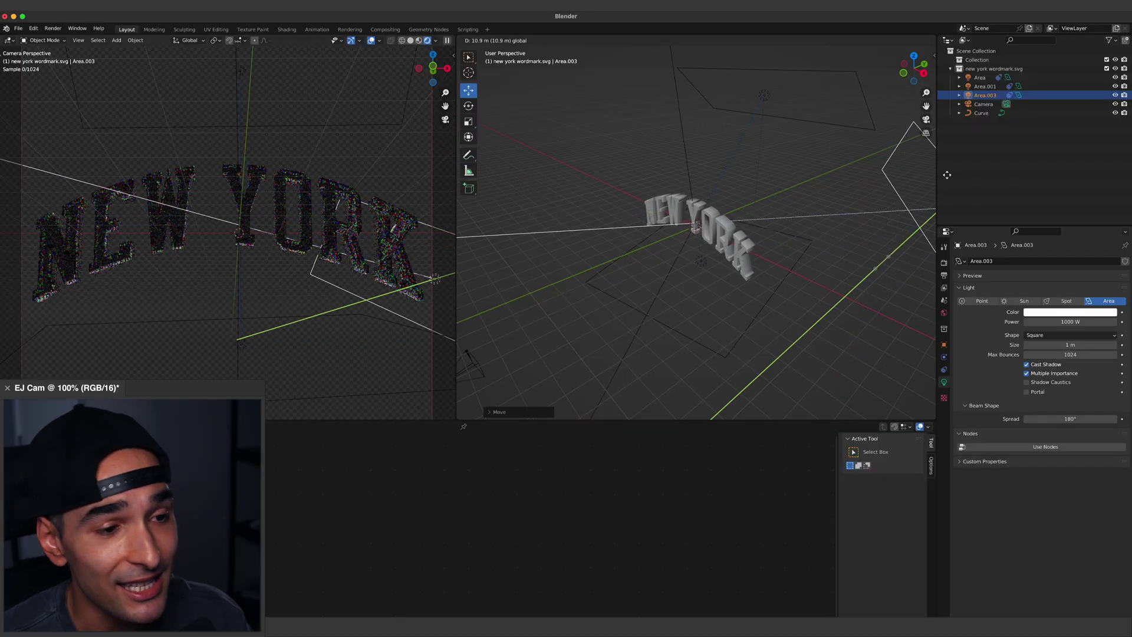
left_click_drag(947, 174, 850, 292)
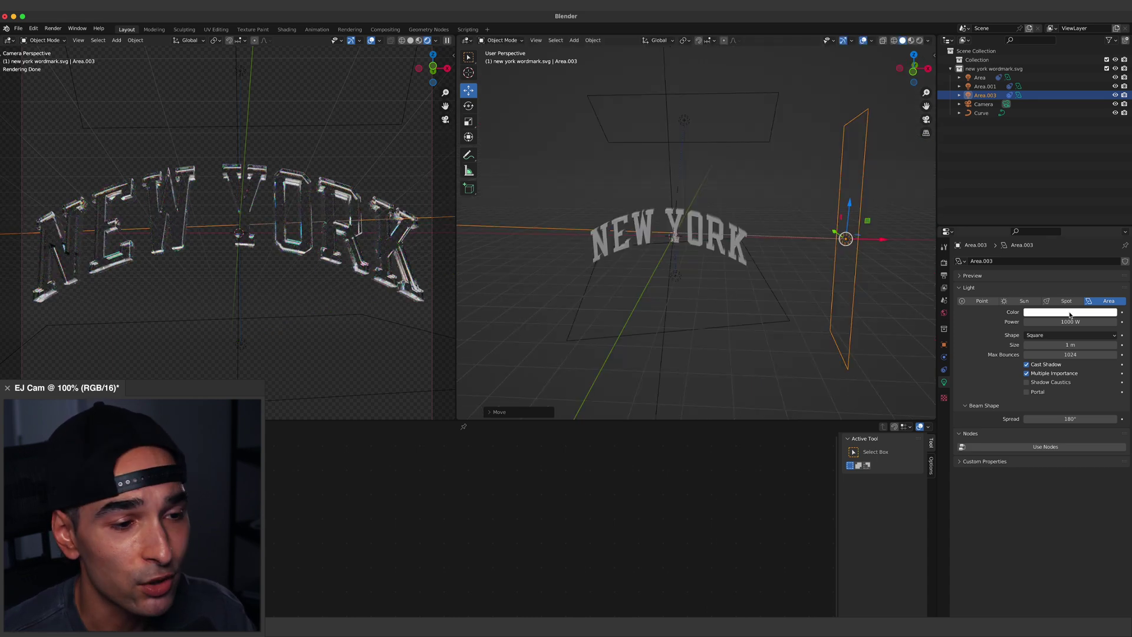
Try an orange color with 2000 W power on the side area light and shift it outward along X.
left_click(1070, 313)
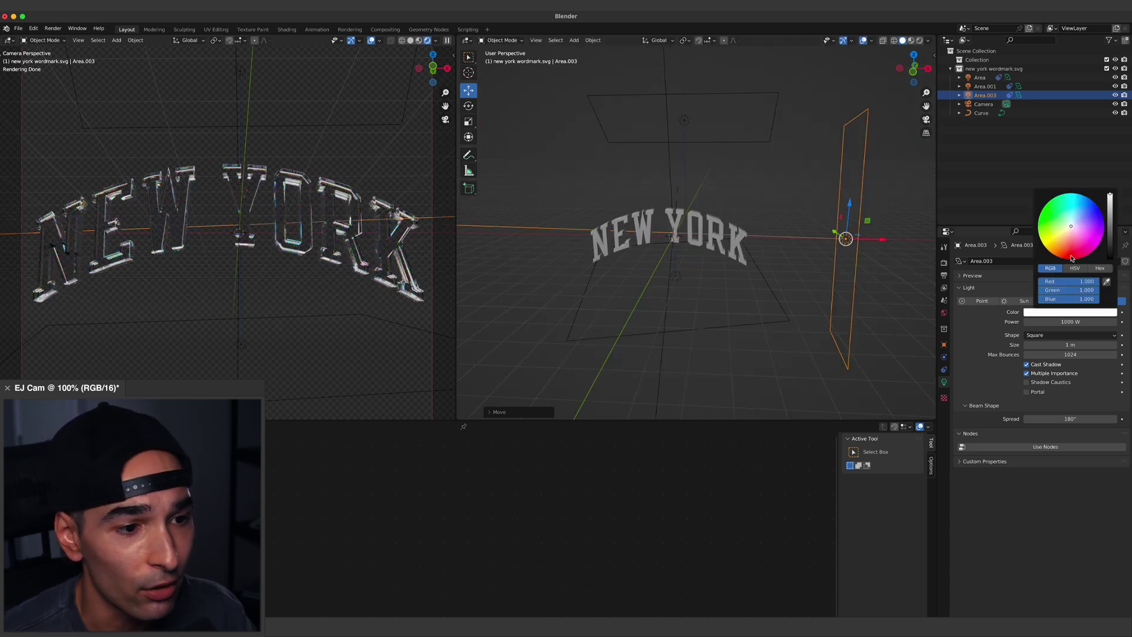
left_click_drag(1071, 230, 1060, 253)
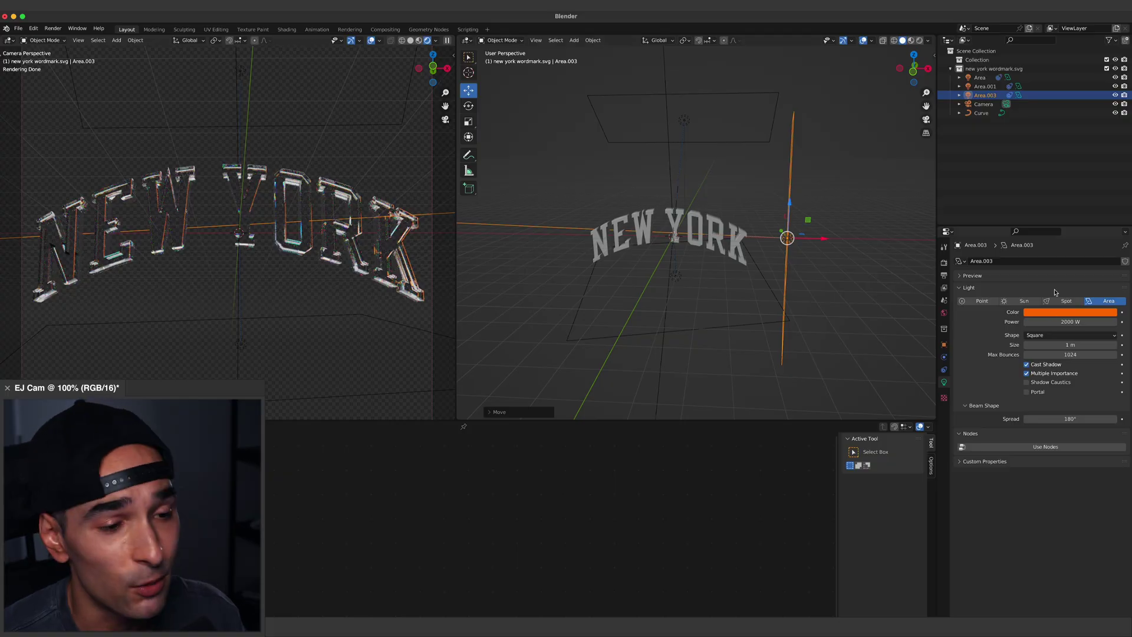
left_click_drag(824, 239, 850, 238)
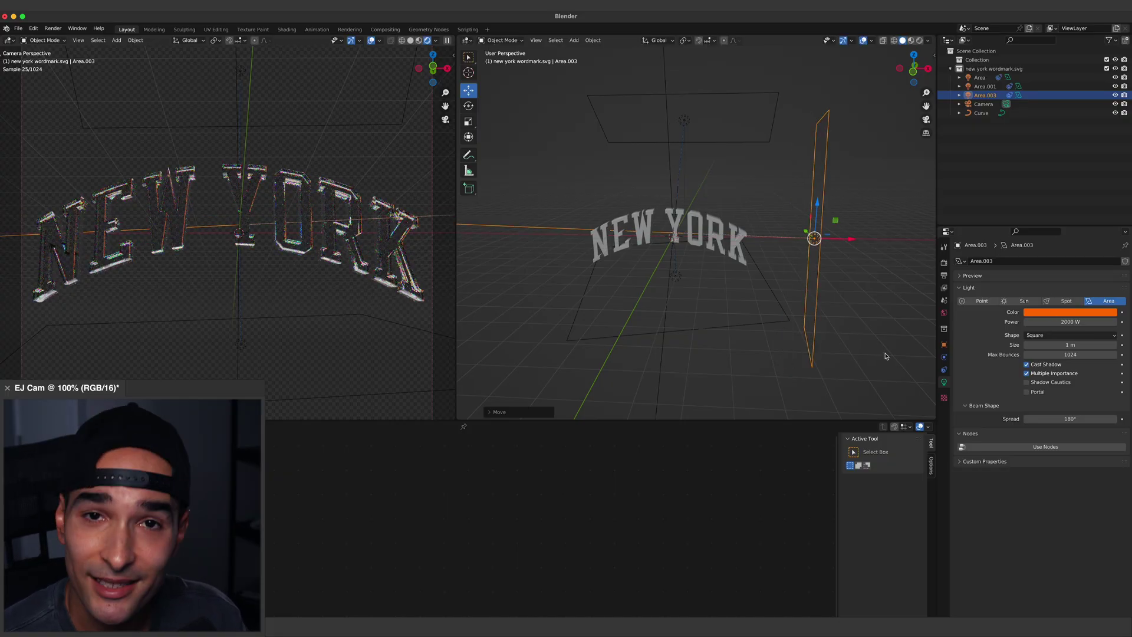
Set the side area light to white at 700 W and undo its last moves.
left_click(1052, 322)
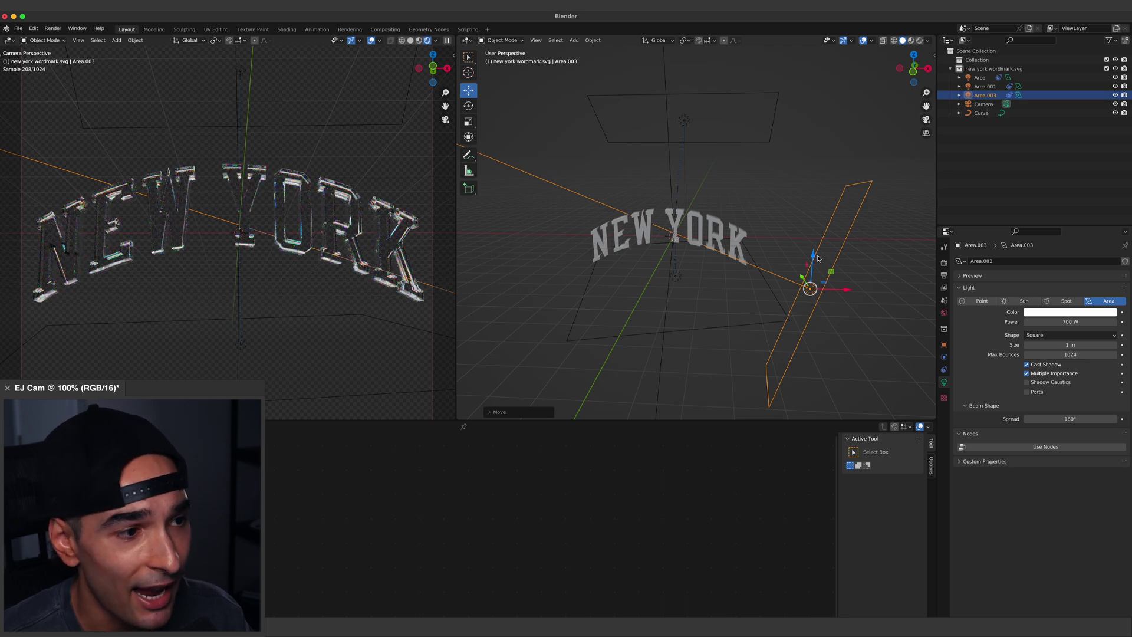
key("ctrl+z")
key("ctrl+z")
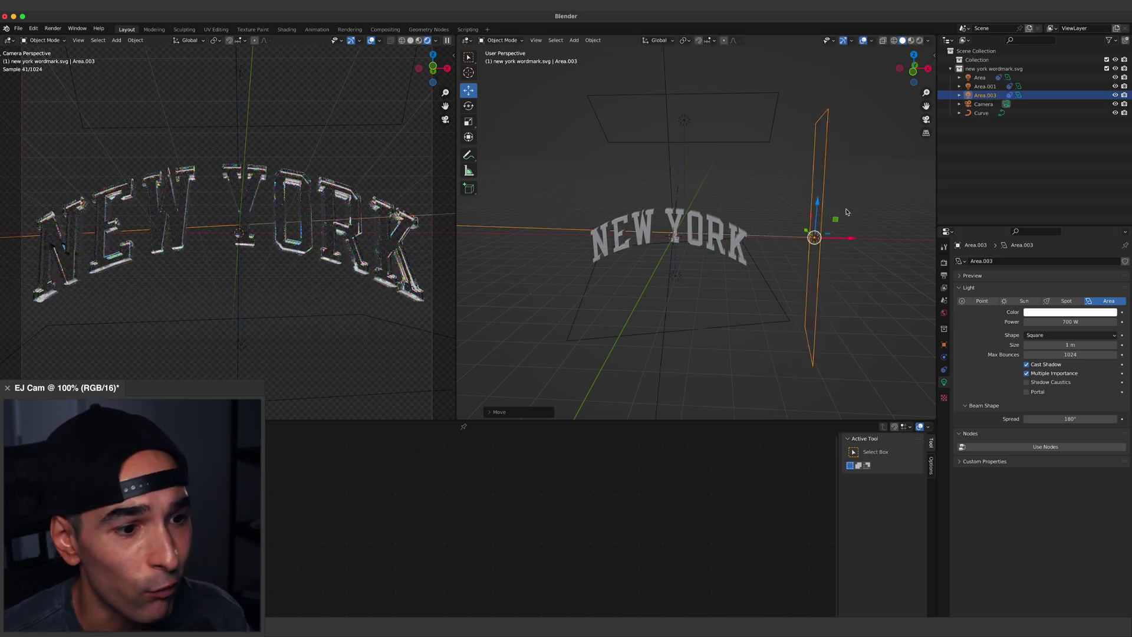
key("ctrl+z")
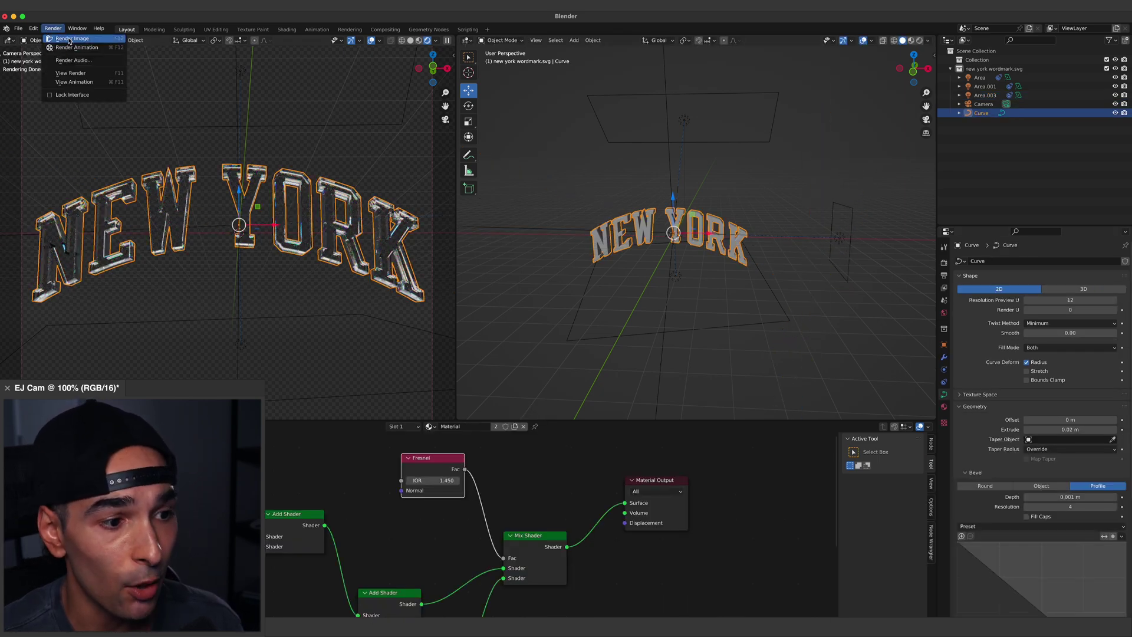
Render the image and save it as the RGBA PNG new york glass.png with reduced compression.
left_click(71, 39)
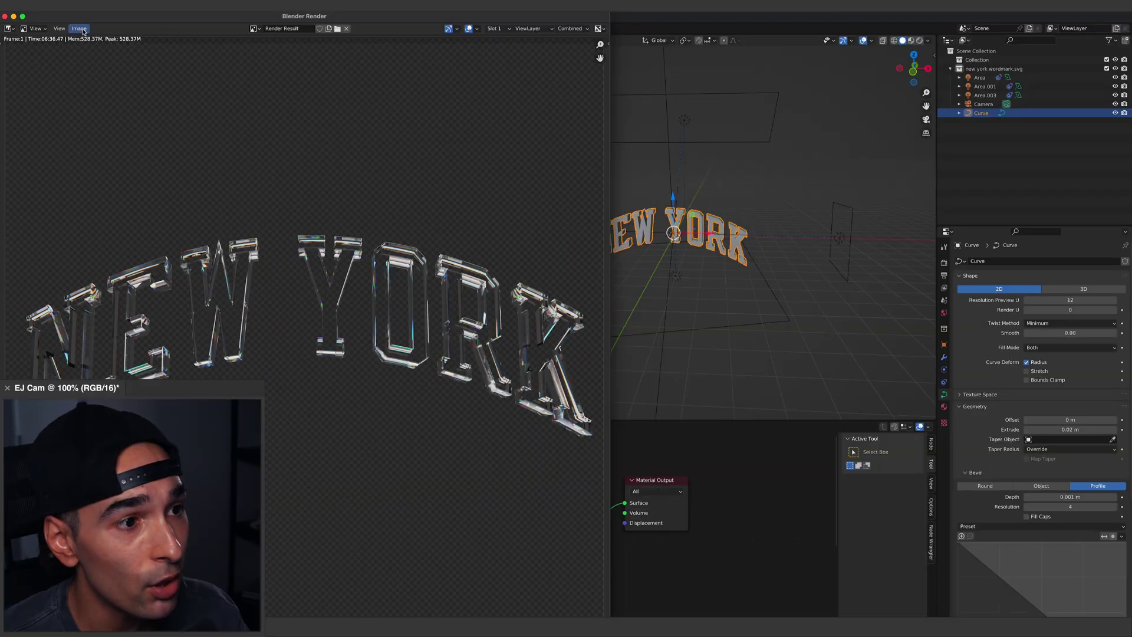
left_click(79, 28)
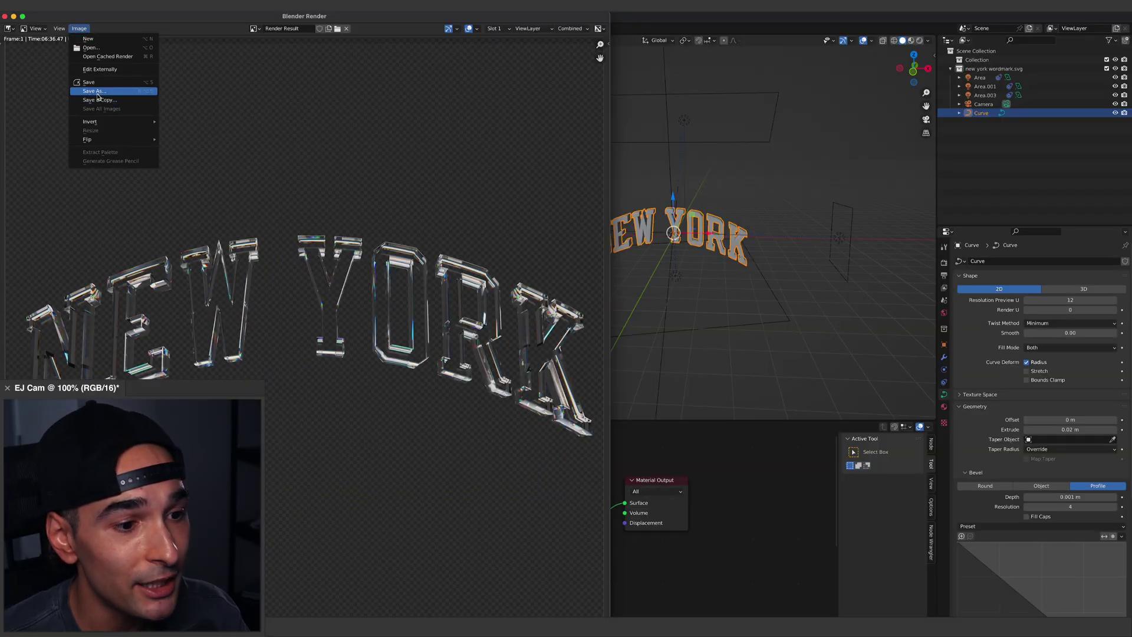
left_click(97, 96)
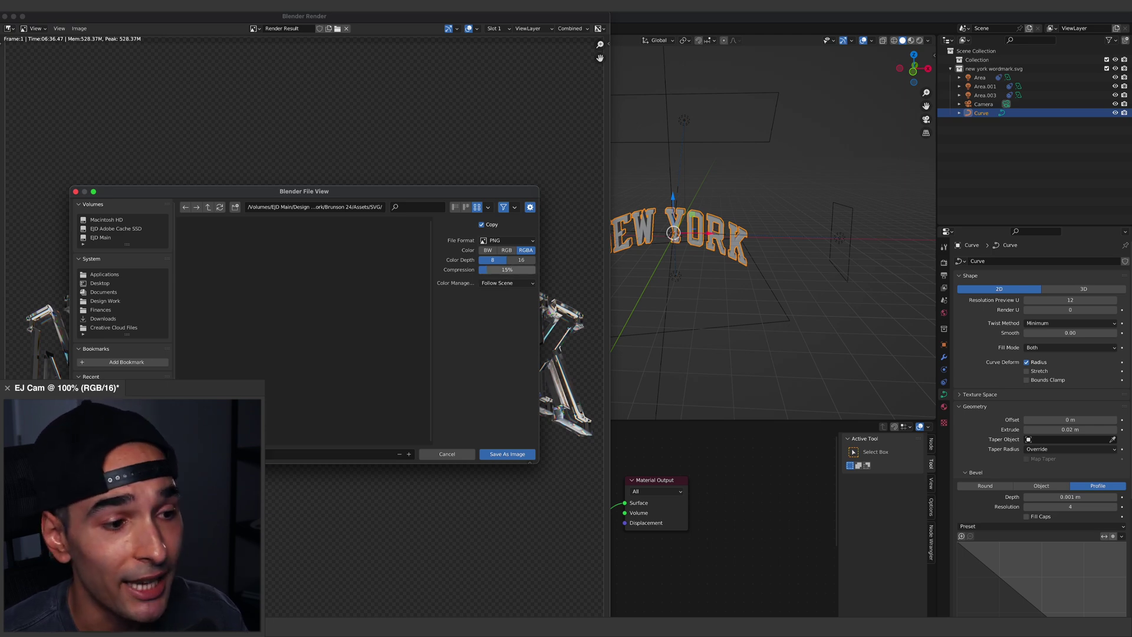
left_click_drag(486, 269, 479, 272)
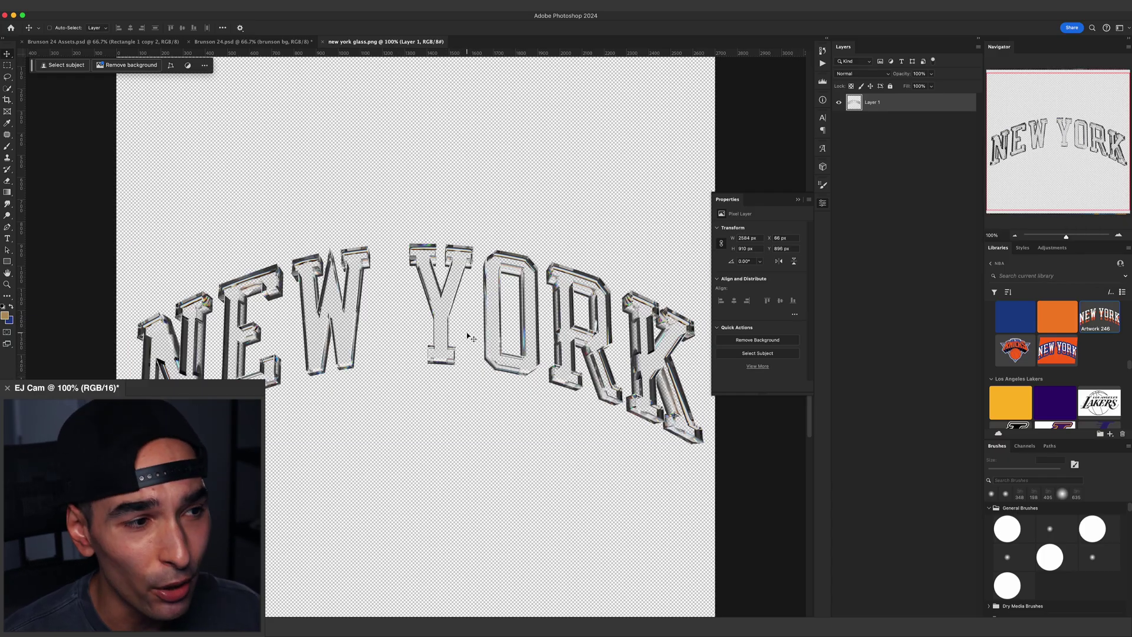
In Photoshop, bring the glass wordmark into Brunson 24.psd and position it across the large player's chest, behind the small player.
left_click_drag(500, 308, 498, 291)
left_click_drag(460, 343, 425, 233)
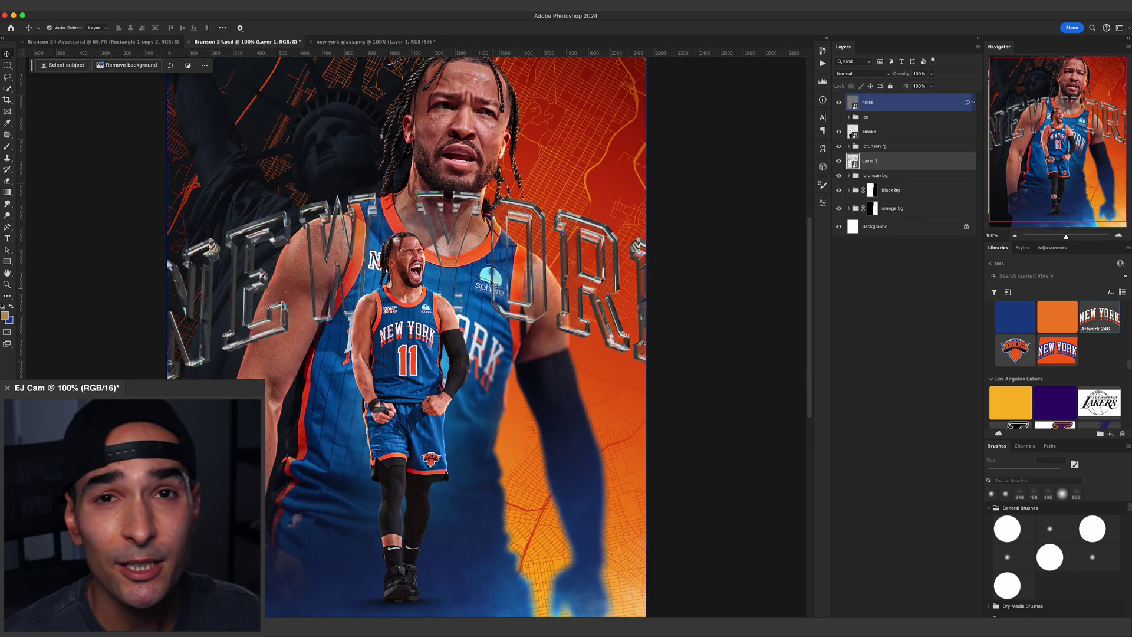
key("ctrl+t")
left_click_drag(492, 230, 470, 252)
key("Return")
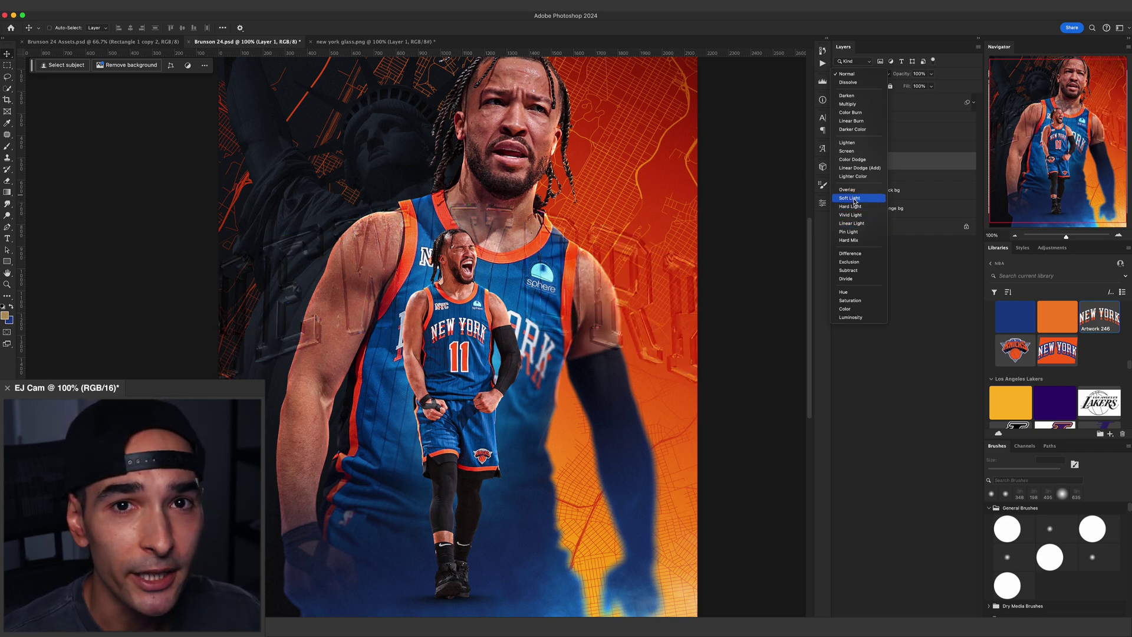
Set the glass wordmark layer's blend mode to Linear Light and apply a Curves smart filter to it.
left_click(852, 224)
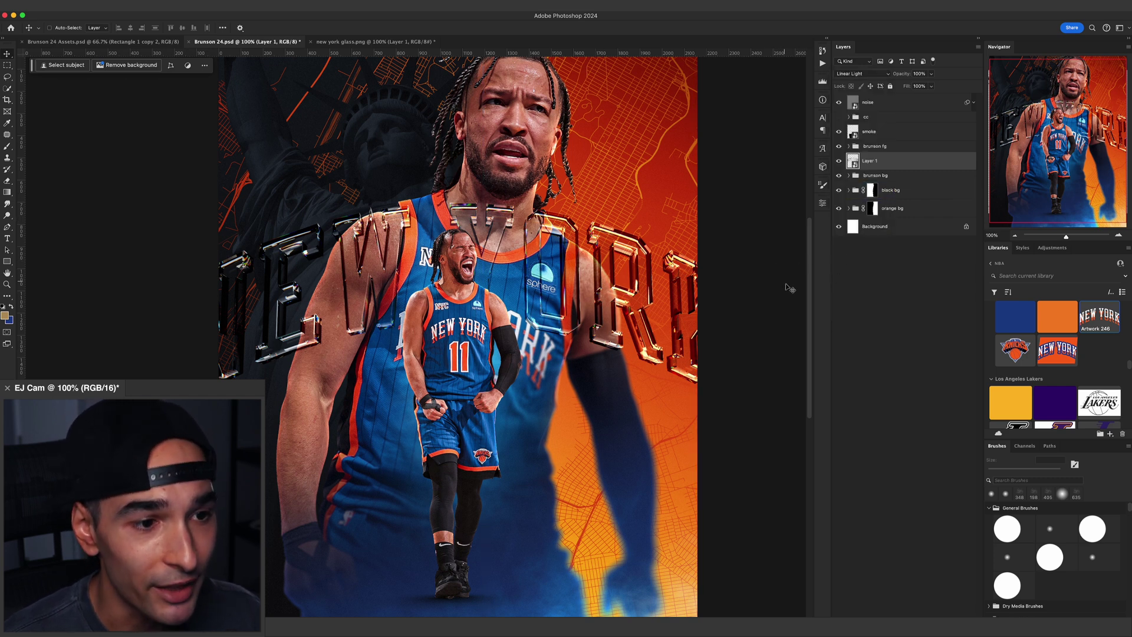
key("super+m")
left_click_drag(704, 238, 705, 229)
key("Return")
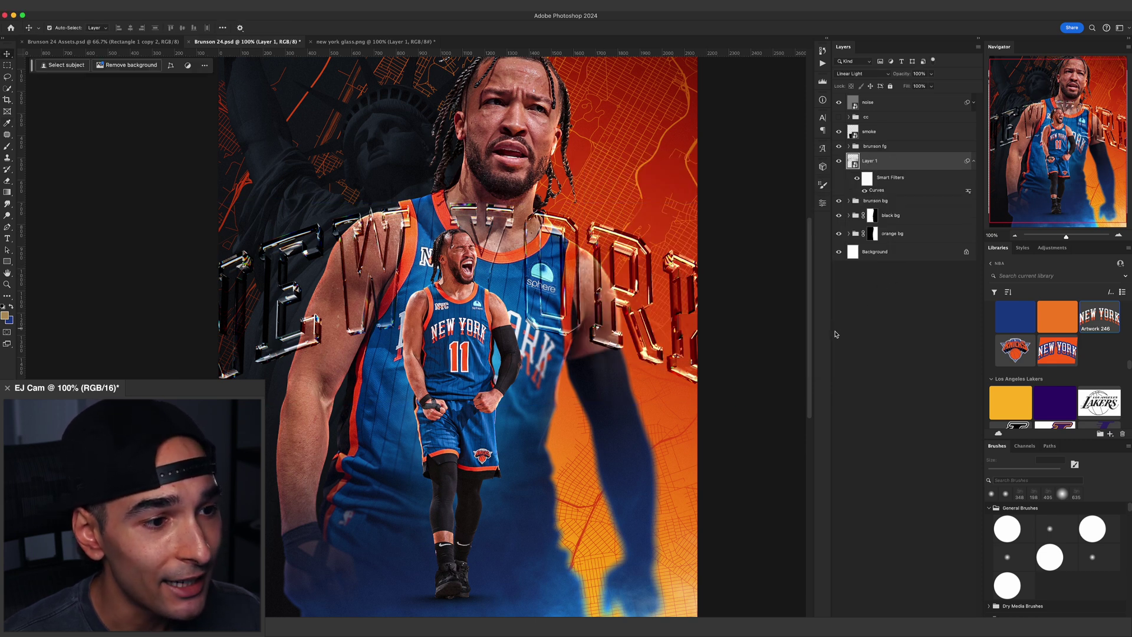
Duplicate the Linear Light wordmark layer, set the copy to Soft Light and soften the contrast of its Curves filter.
key("super+j")
left_click(862, 74)
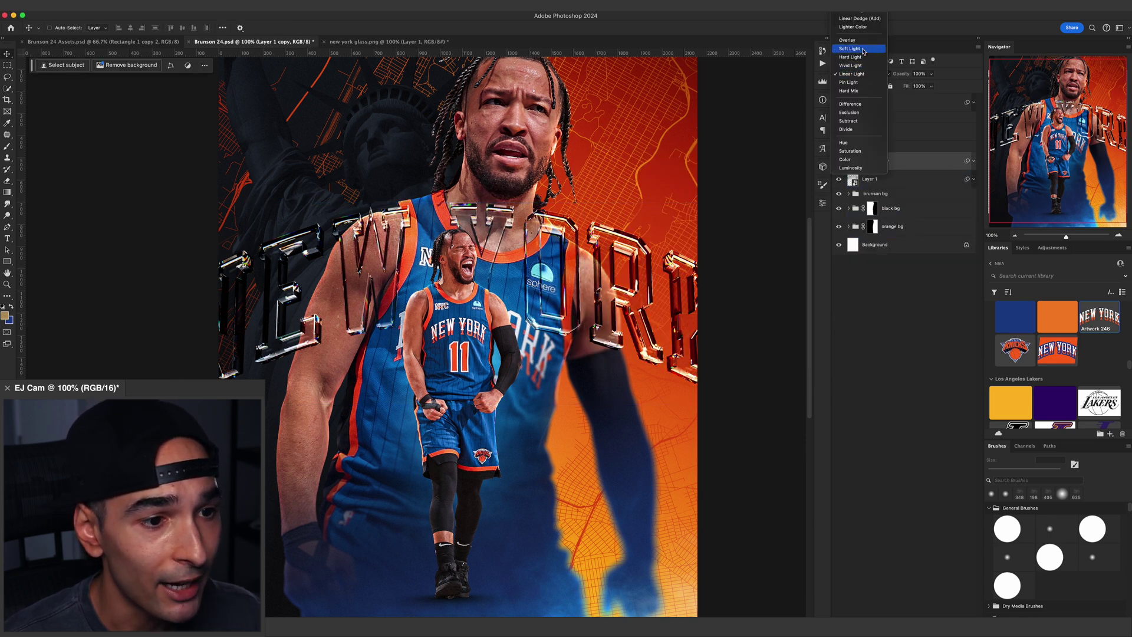
left_click(862, 49)
left_click(973, 160)
double_click(881, 189)
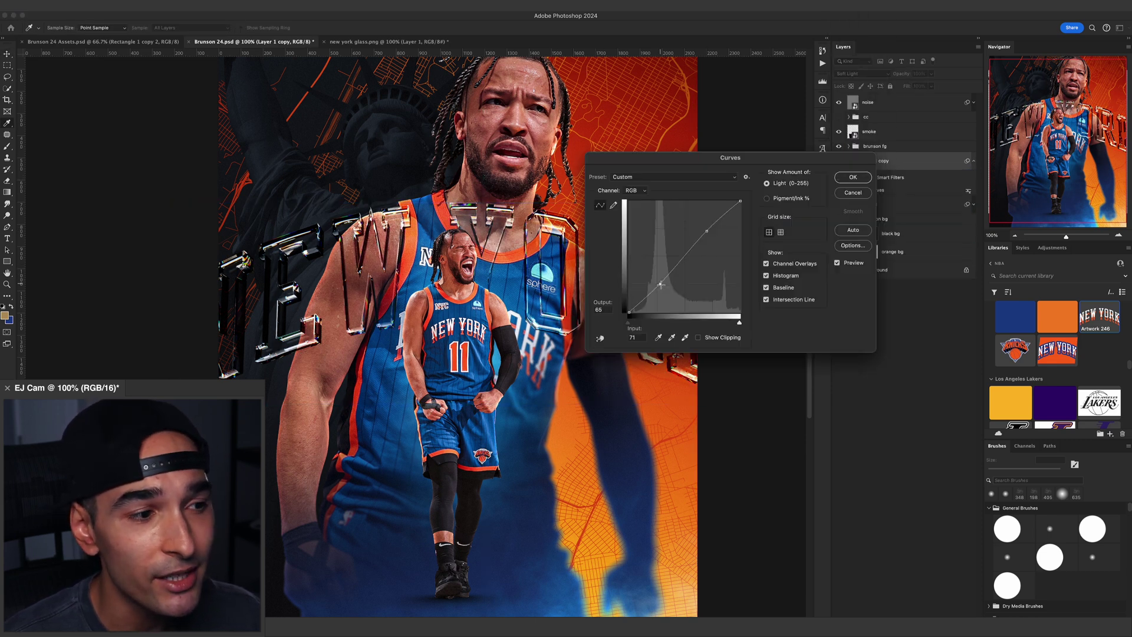
key("Return")
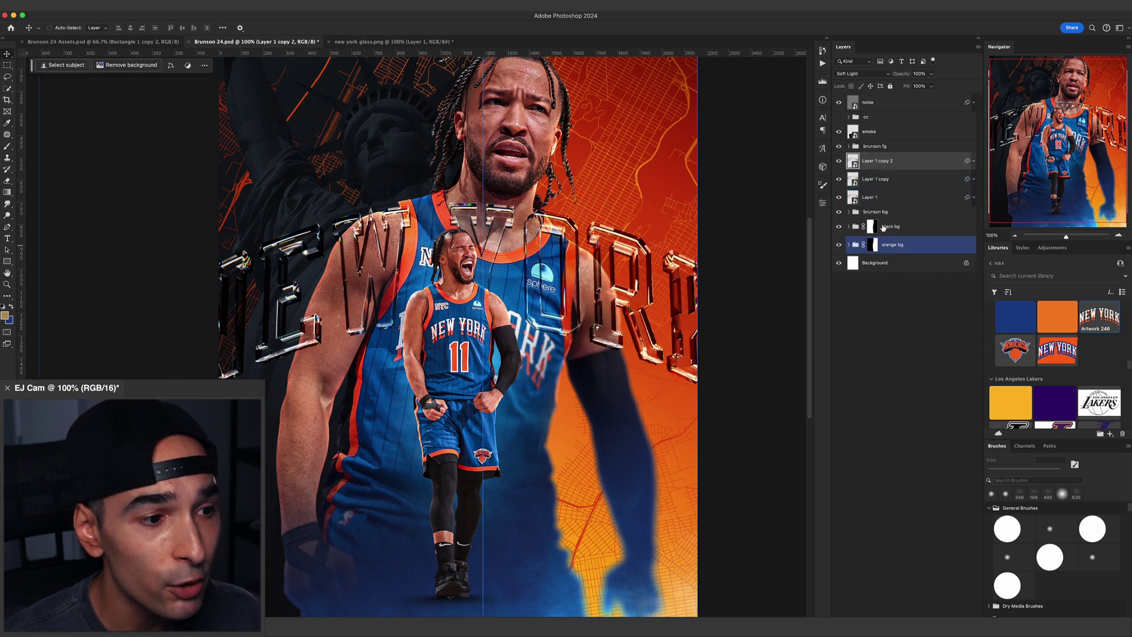
Duplicate the Soft Light wordmark layer and set the copy's blend mode to Linear Dodge (Add).
key("super+j")
left_click(862, 73)
left_click(860, 44)
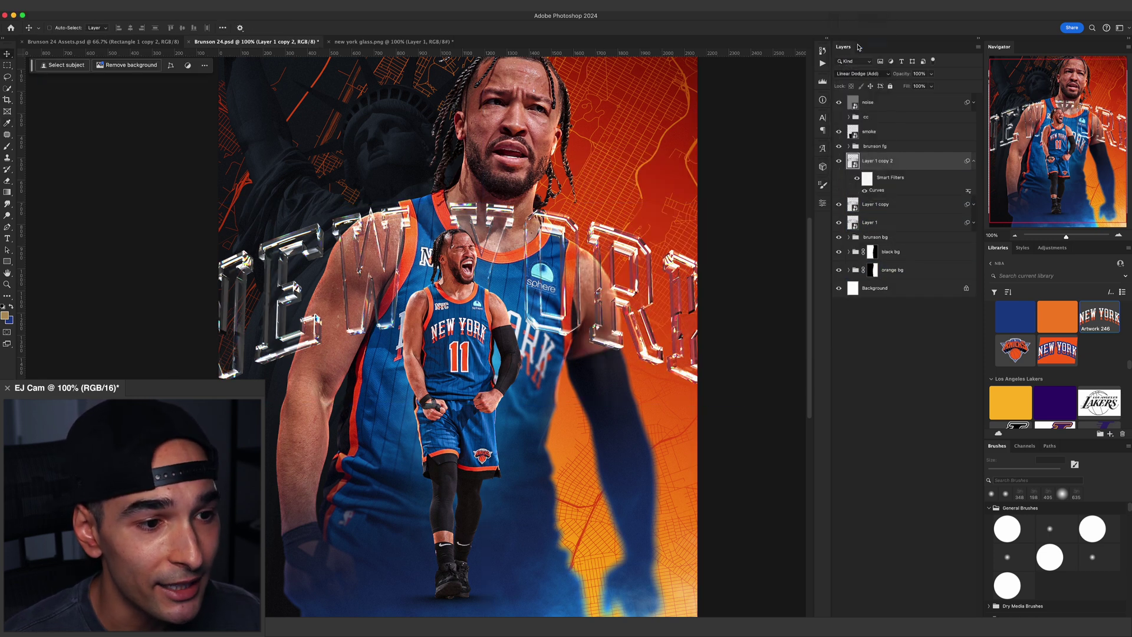
Steepen the Linear Dodge copy's curve with darker shadows and a highlight point at input 196, output 204, and set its opacity to 70%.
double_click(877, 191)
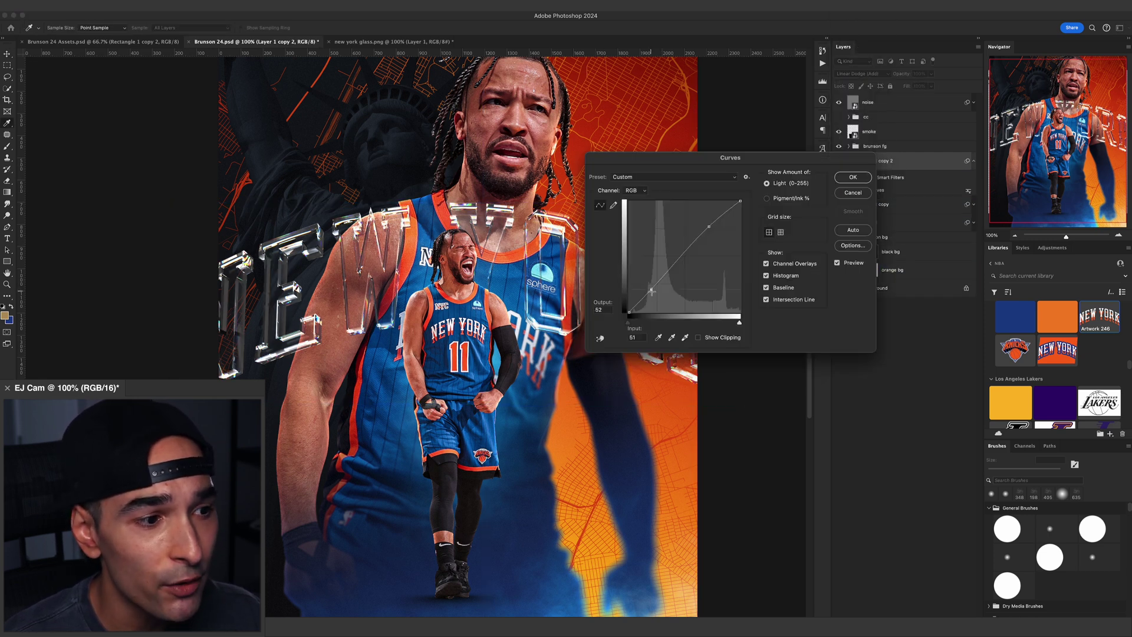
left_click_drag(652, 290, 669, 299)
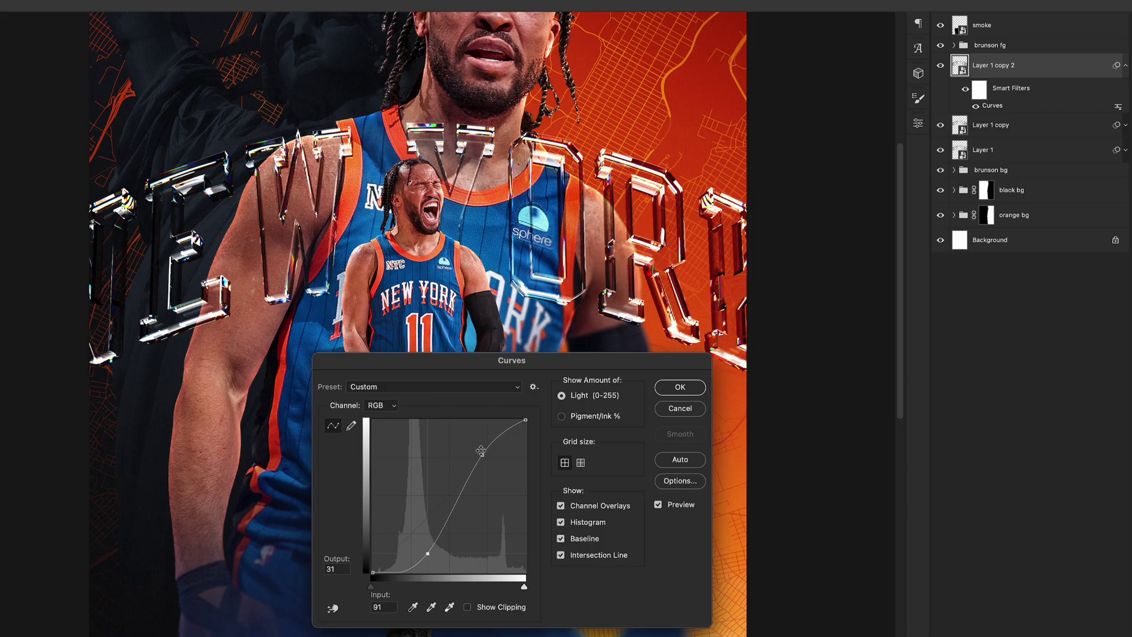
left_click_drag(481, 454, 490, 451)
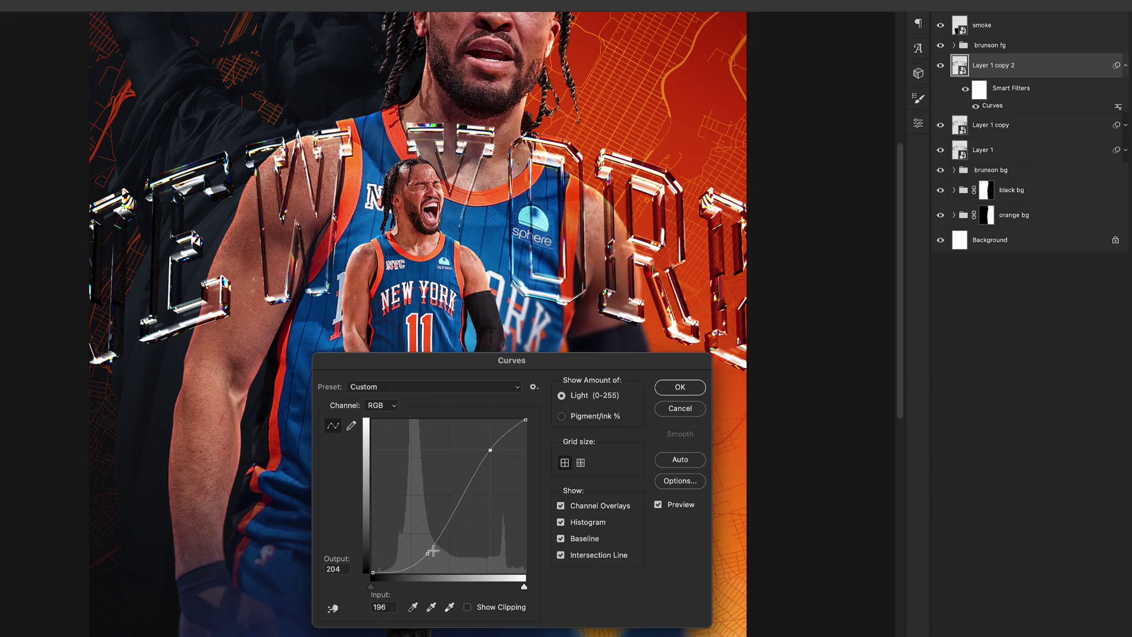
left_click_drag(433, 551, 428, 554)
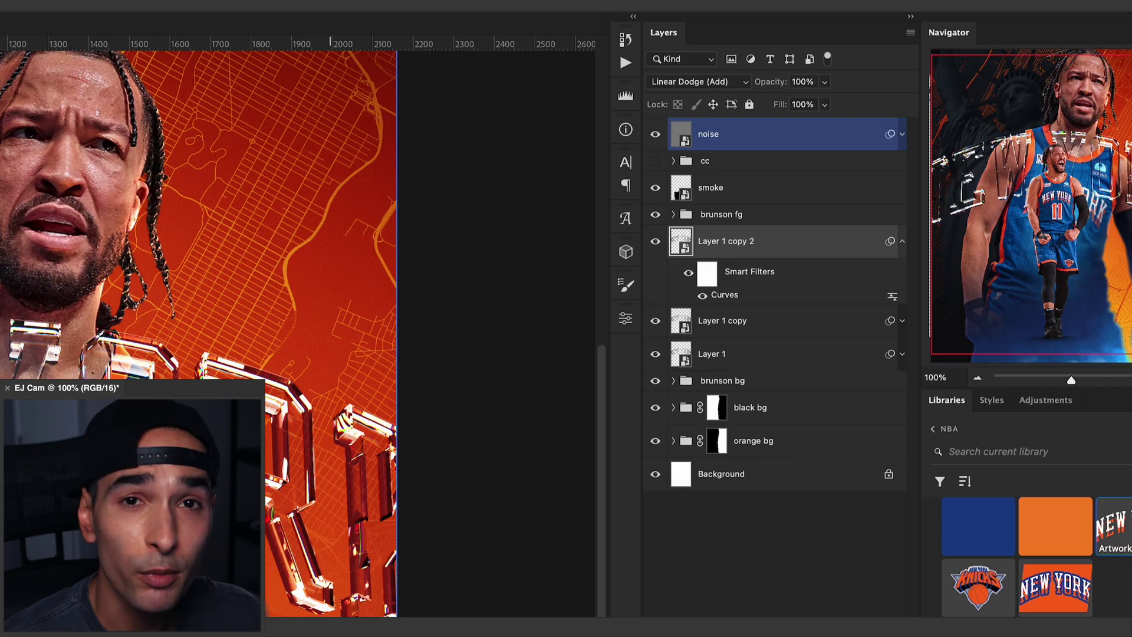
key("7")
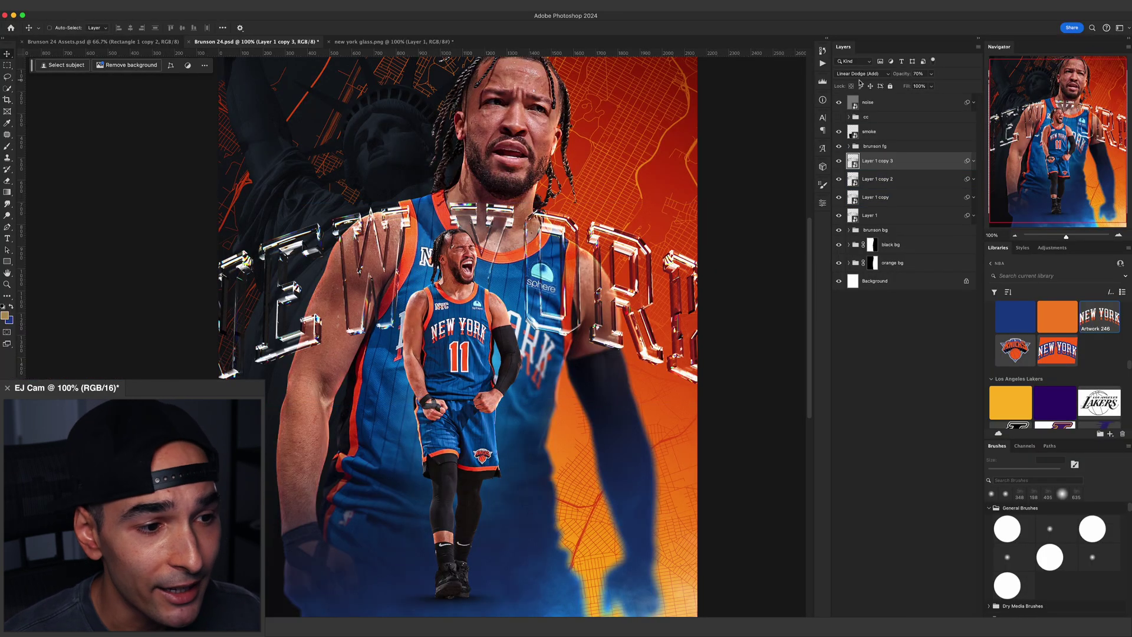
Duplicate the Linear Dodge wordmark layer, set the copy to Color Dodge and lift its shadows with Curves.
left_click(861, 73)
left_click(858, 67)
key("ctrl+m")
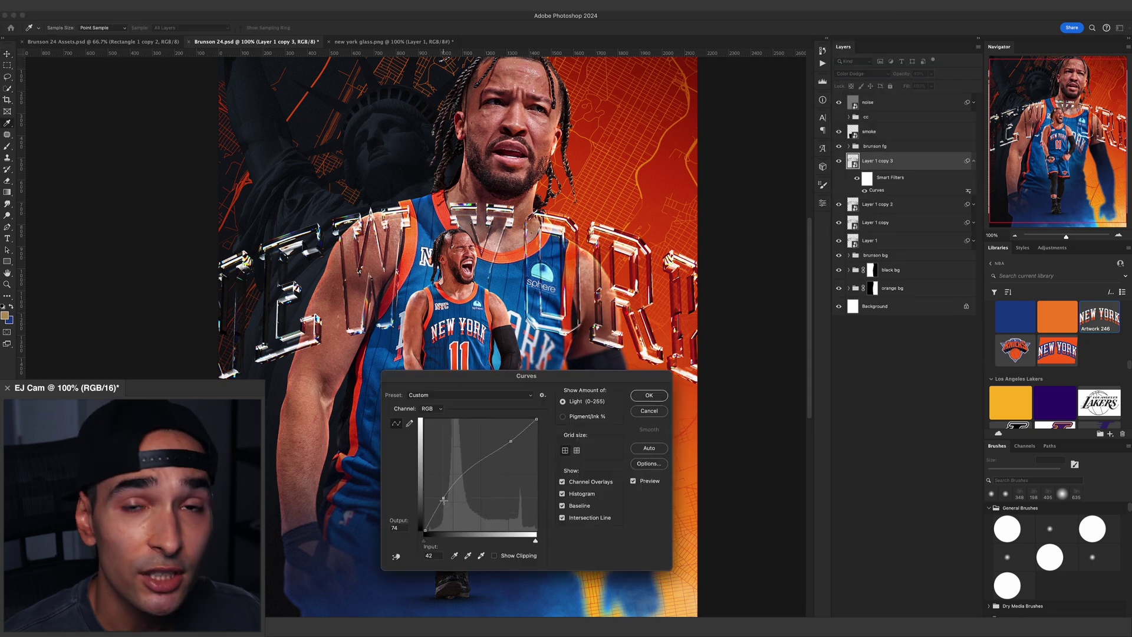
left_click_drag(447, 508, 444, 505)
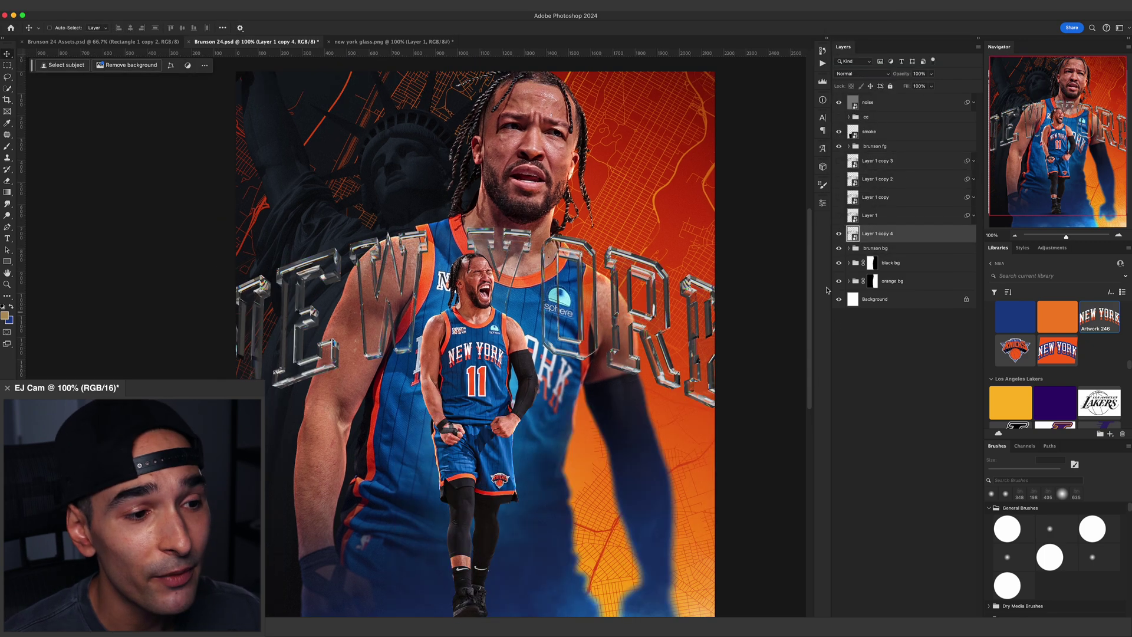
Compare the unblended wordmark copy with the four blended wordmark layers by toggling their visibility.
left_click(838, 233)
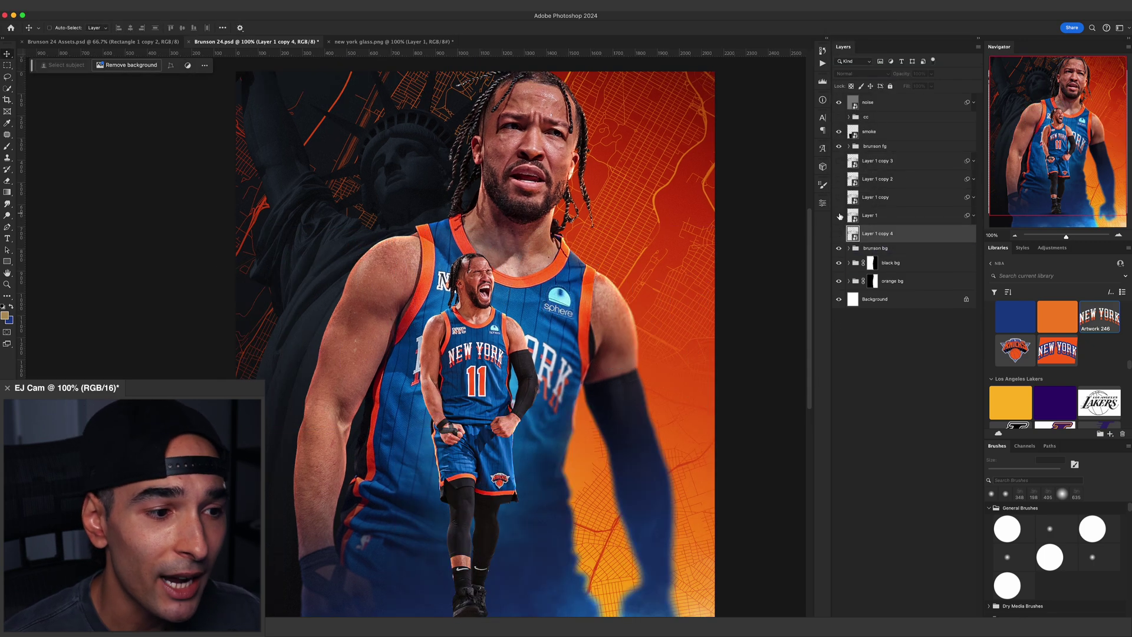
left_click(839, 161)
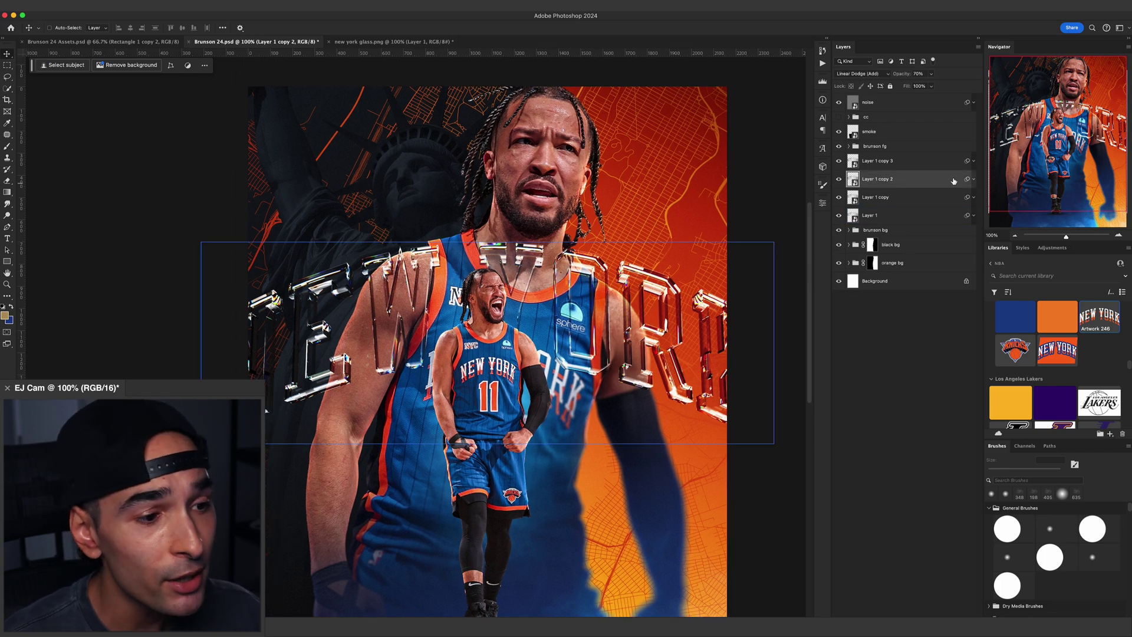
left_click(908, 183)
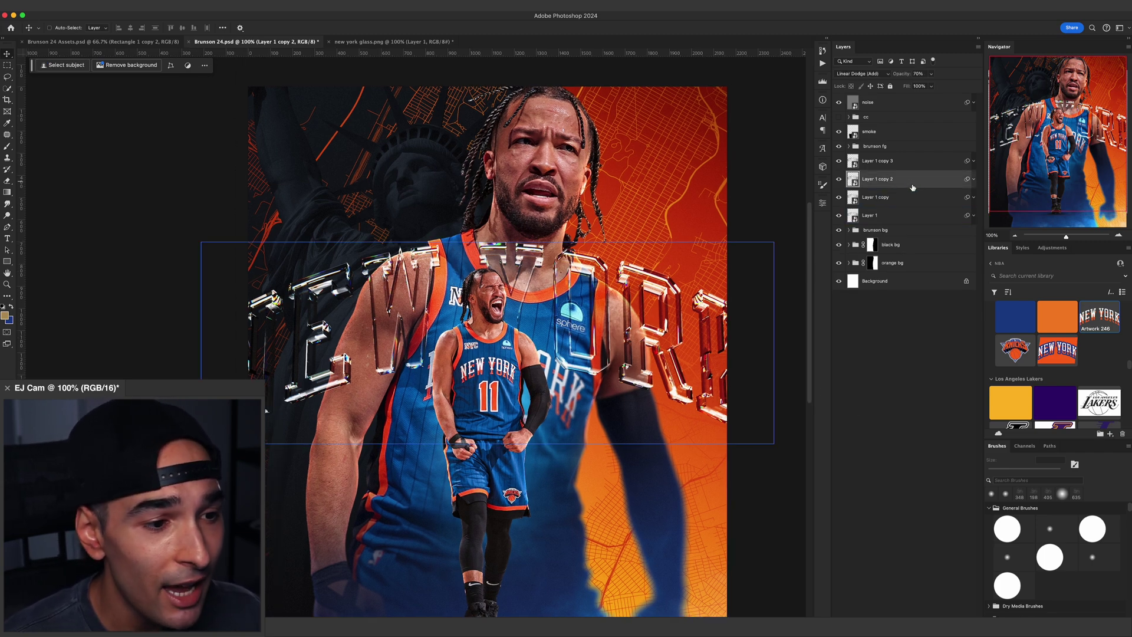
key("ctrl+u")
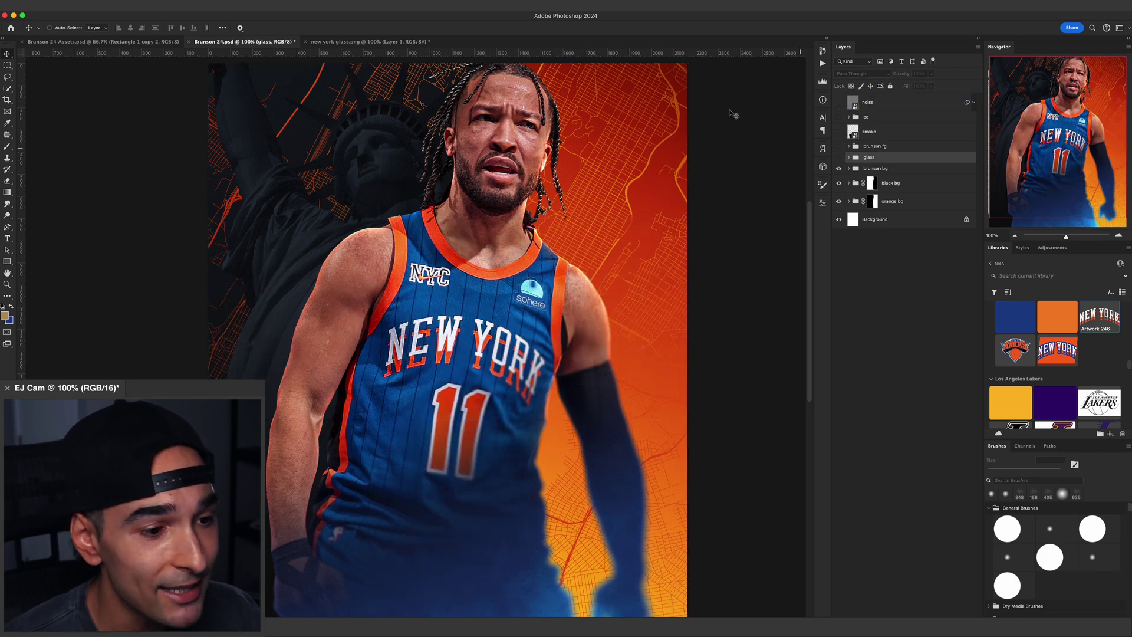
Stamp the visible background artwork into a new merged layer directly above the brunson bg group.
left_click_drag(484, 243, 504, 209)
key("super+minus")
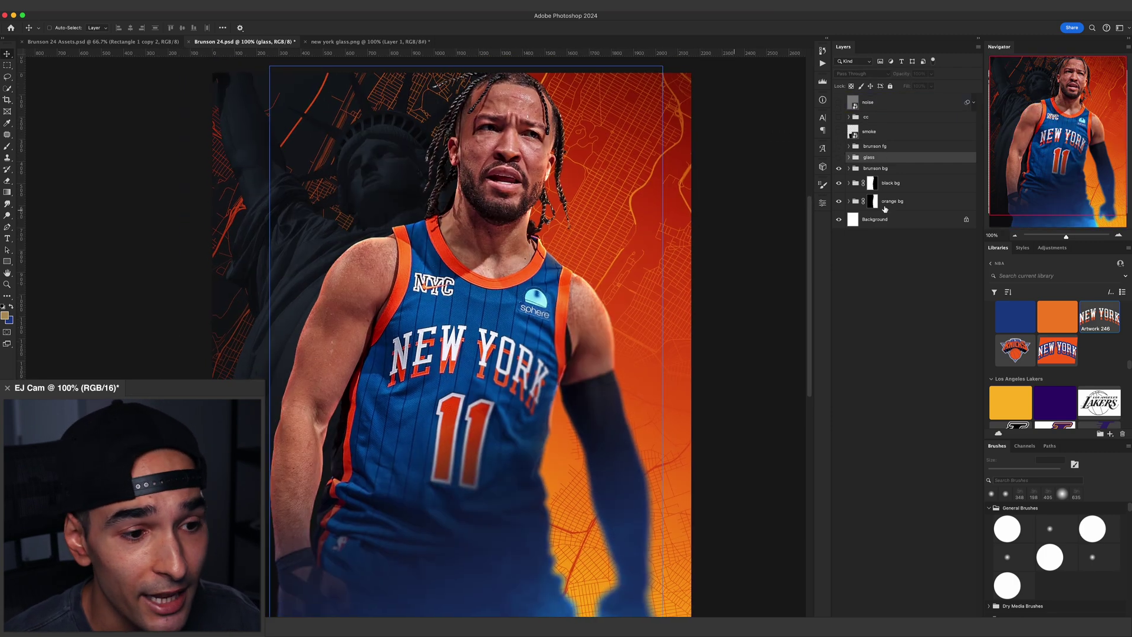
left_click(896, 170)
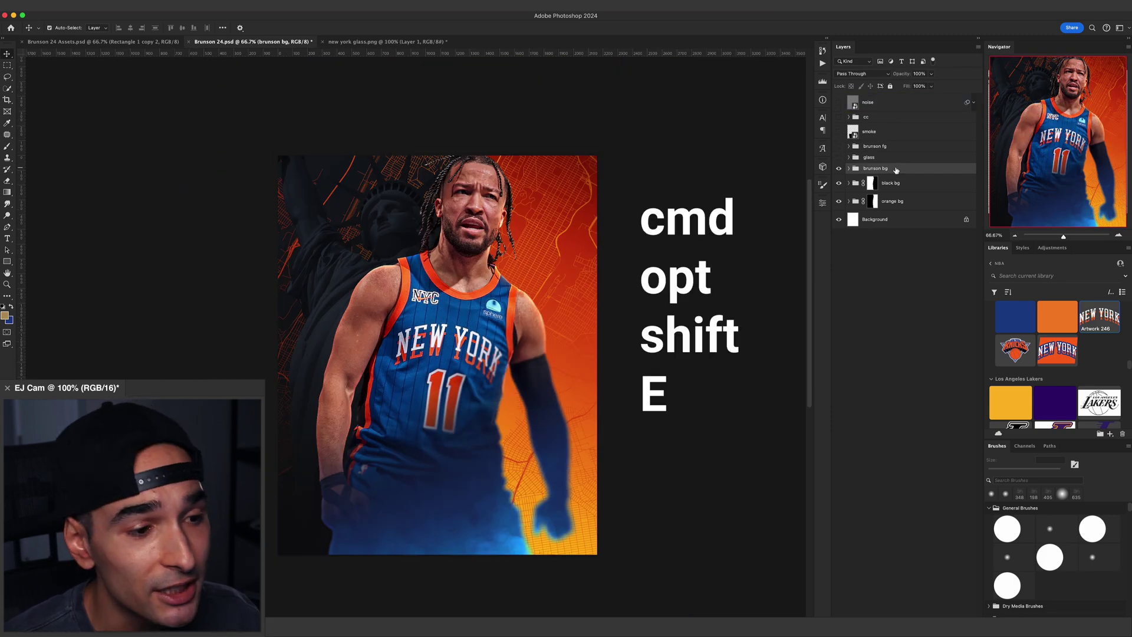
key("super+alt+shift+e")
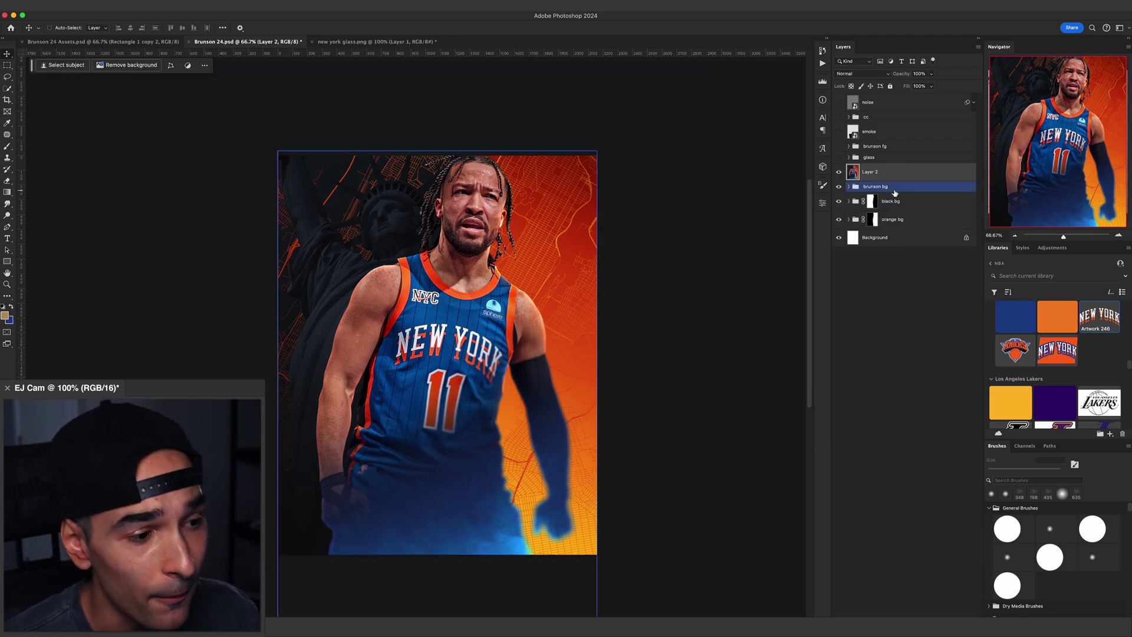
left_click_drag(894, 193, 870, 171)
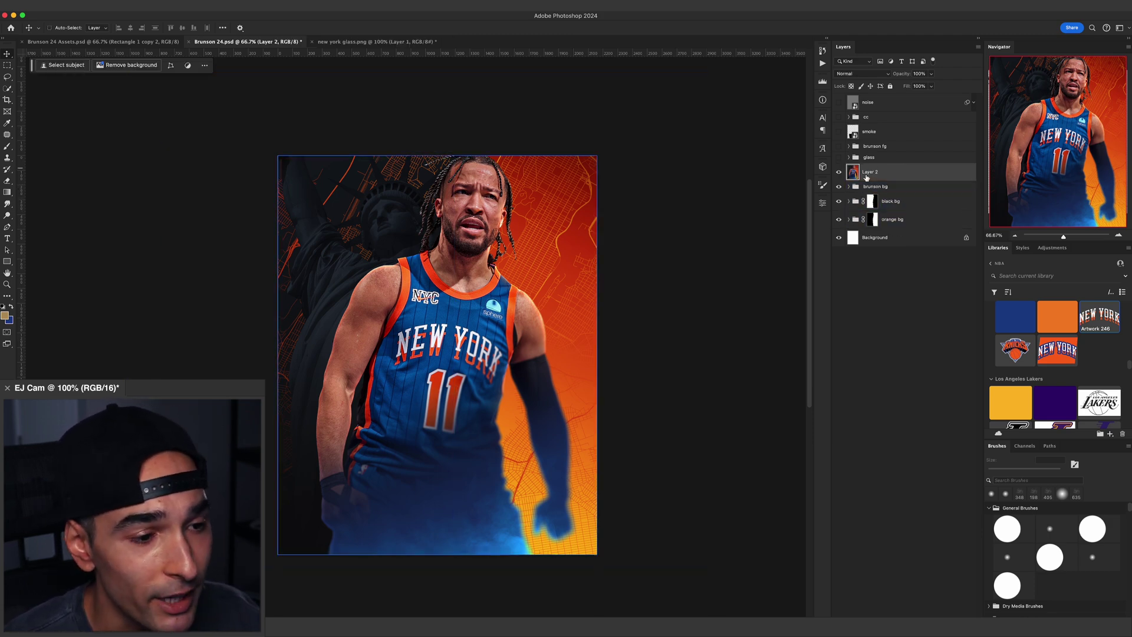
Place the merged background layer beneath the wordmark layers in the glass group, inside a new group named "dispersion".
mouse_move(877, 241)
left_mouse_down()
mouse_move(885, 232)
mouse_move(886, 260)
mouse_move(889, 250)
left_mouse_up()
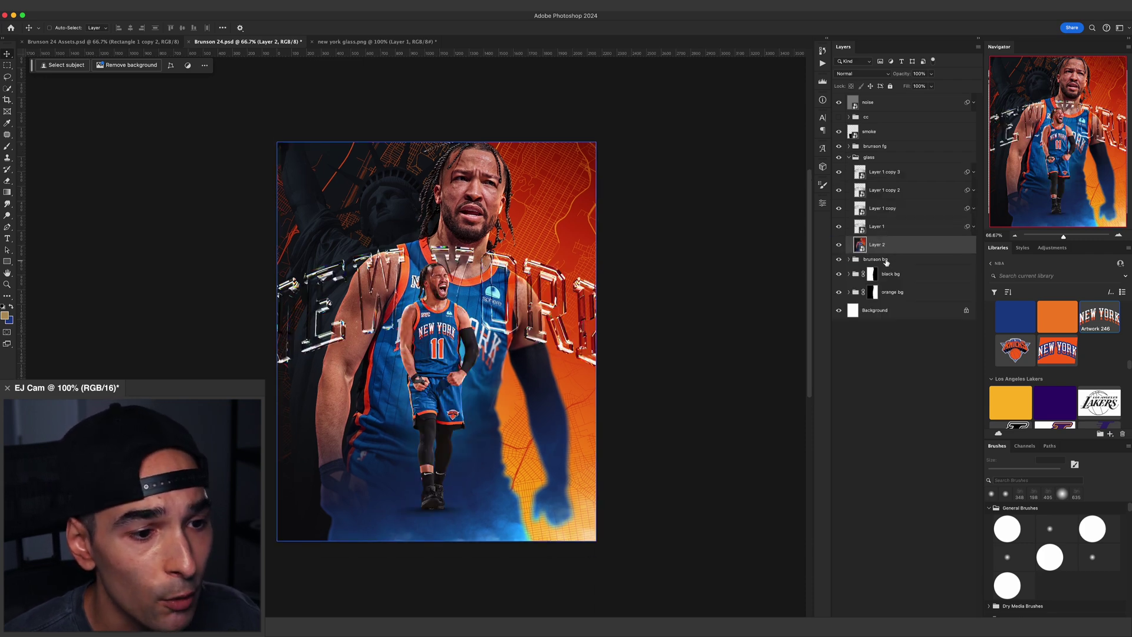
key("super+g")
double_click(876, 242)
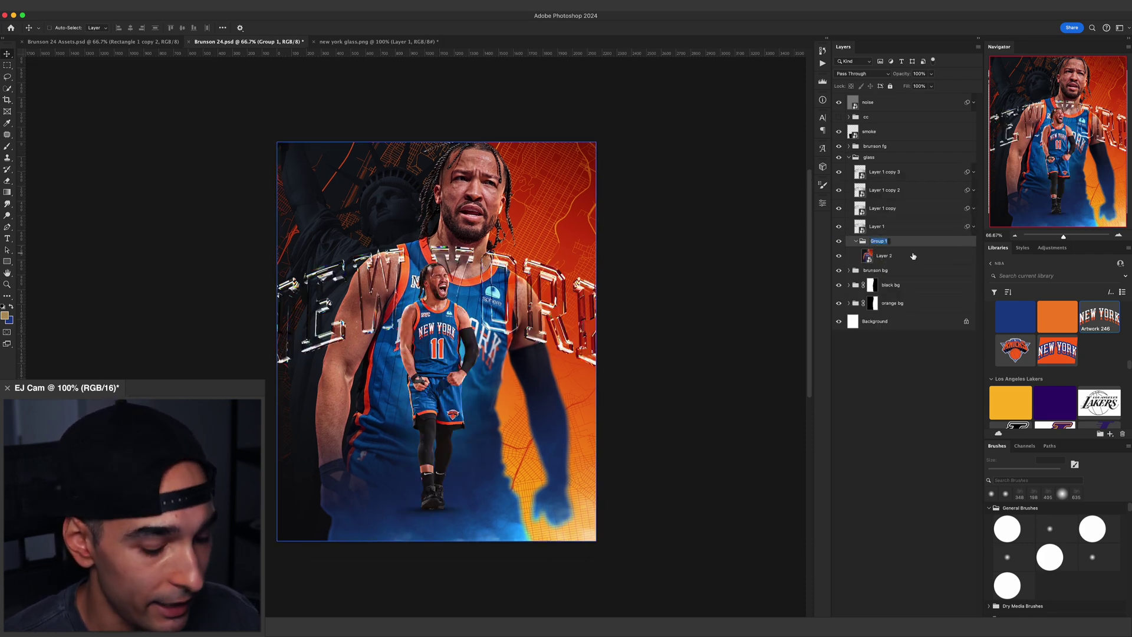
type("dispersion")
key("Return")
Load the bottom wordmark layer's outline as a selection and use it to mask the dispersion group.
left_click(860, 227, "super")
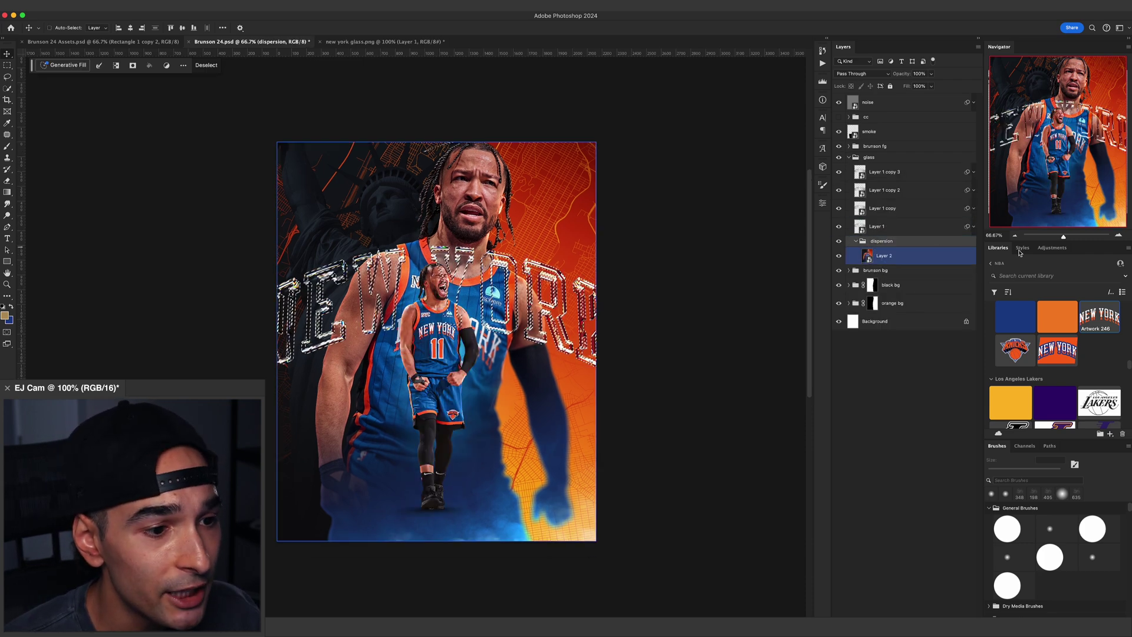
left_click(1118, 236)
left_click(1119, 236)
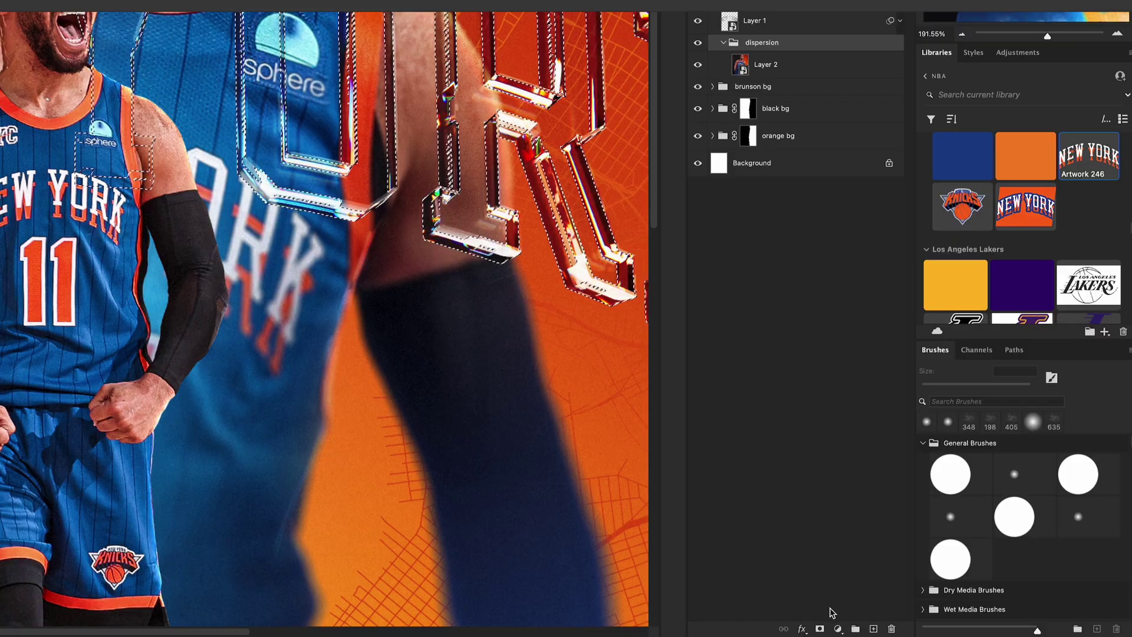
left_click(819, 629)
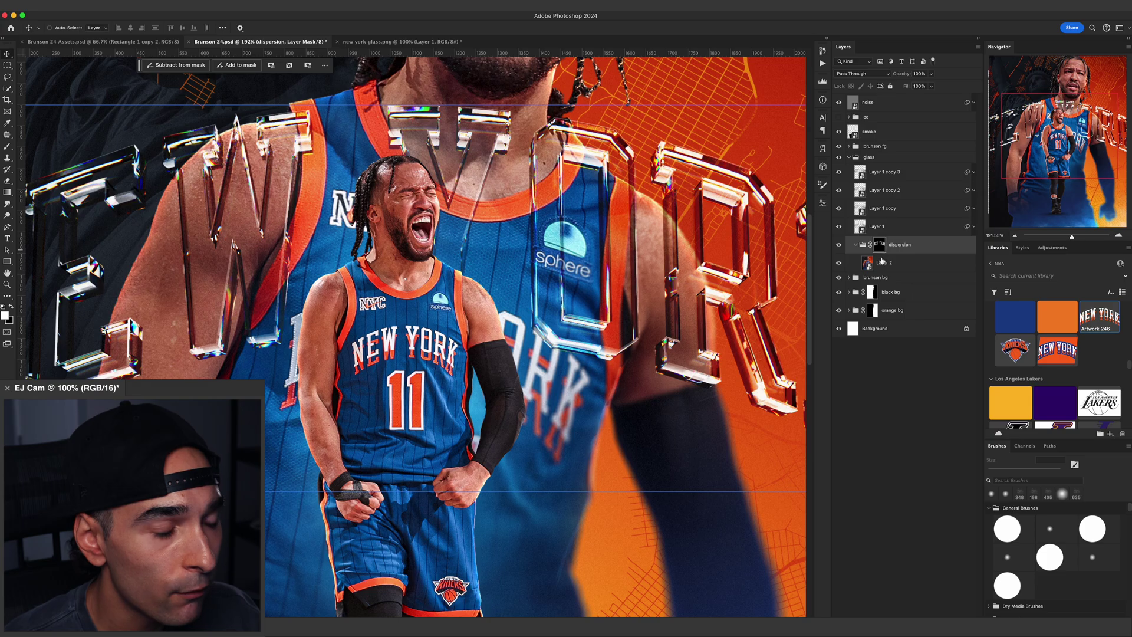
Brighten the letter areas of the dispersion mask with Levels, setting the midtone input to 3.16 and the white input to 9.
mouse_move(880, 247)
left_mouse_down()
mouse_move(859, 279)
mouse_move(849, 262)
mouse_move(882, 249)
left_mouse_up()
left_click(879, 246, "alt")
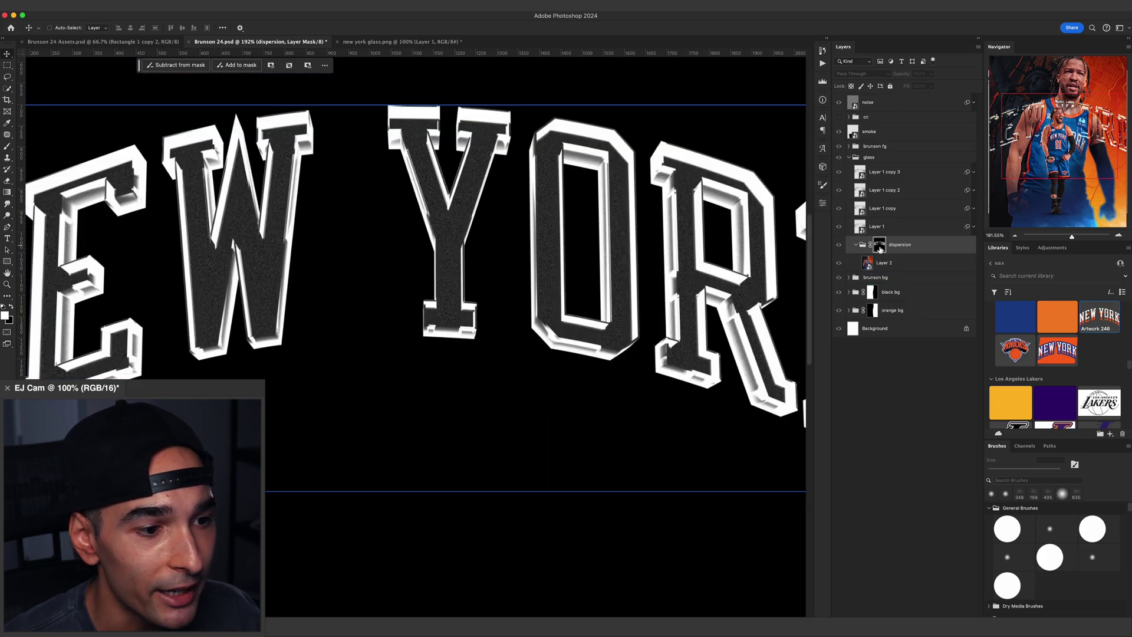
left_click(743, 261, "super")
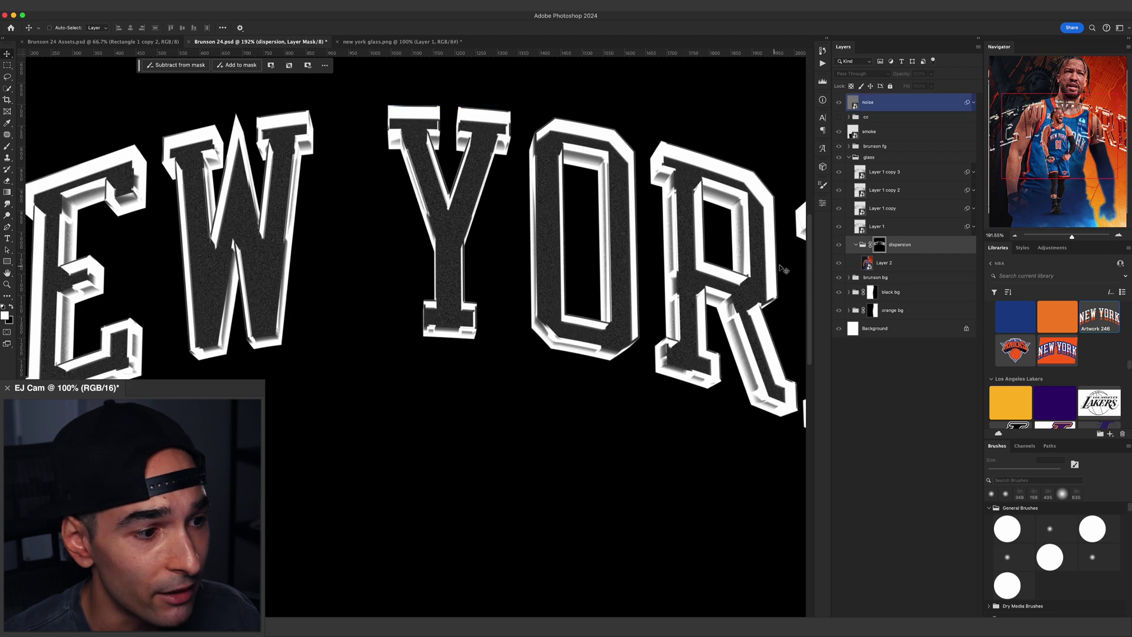
key("super+plus")
scroll(764, 277, "left", 3)
key("super+l")
left_click_drag(687, 222, 740, 221)
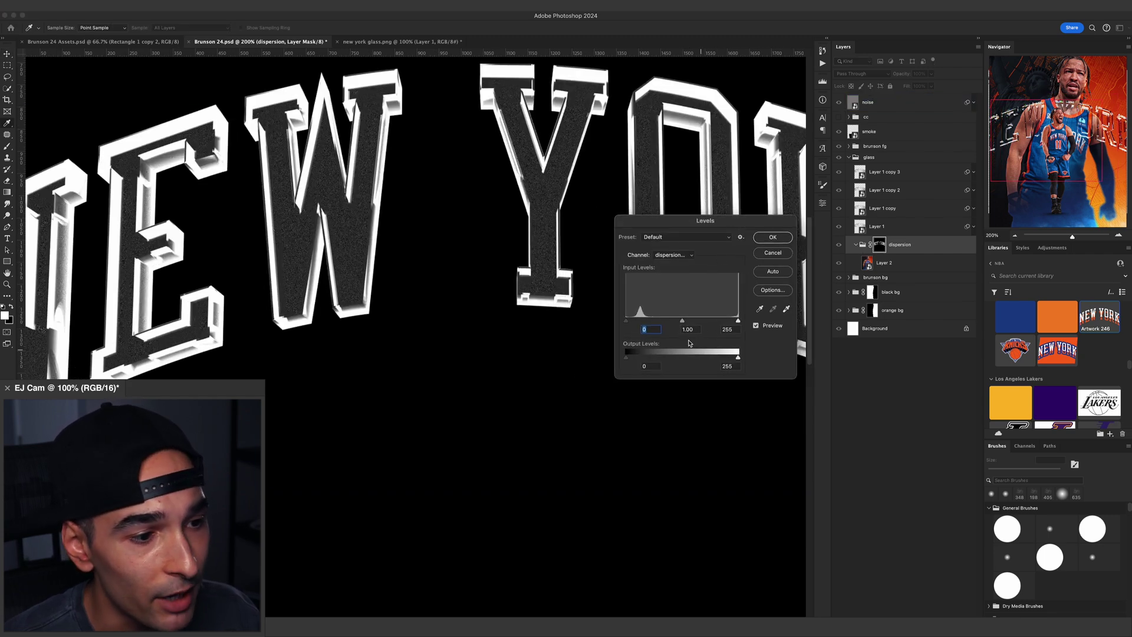
left_click_drag(656, 319, 639, 322)
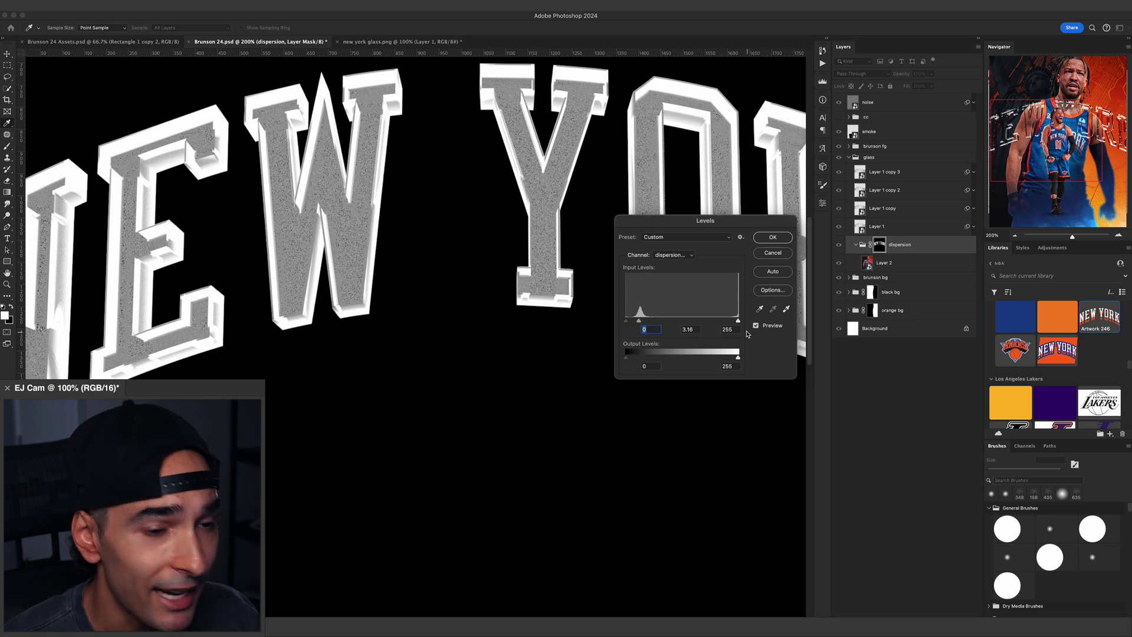
left_click_drag(737, 321, 635, 320)
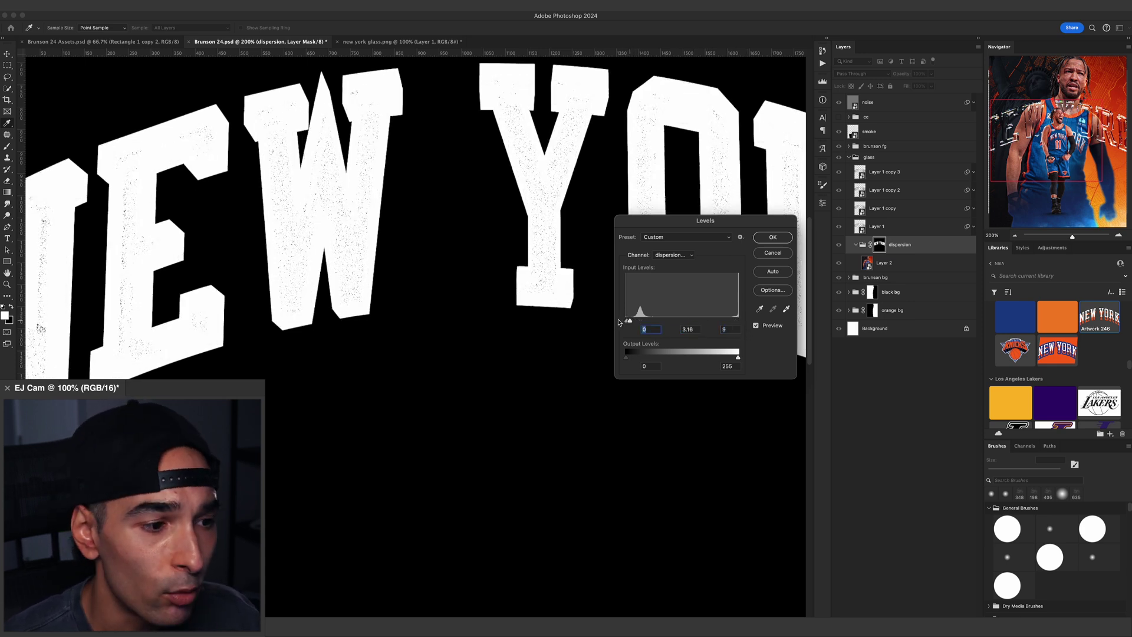
left_click(772, 238)
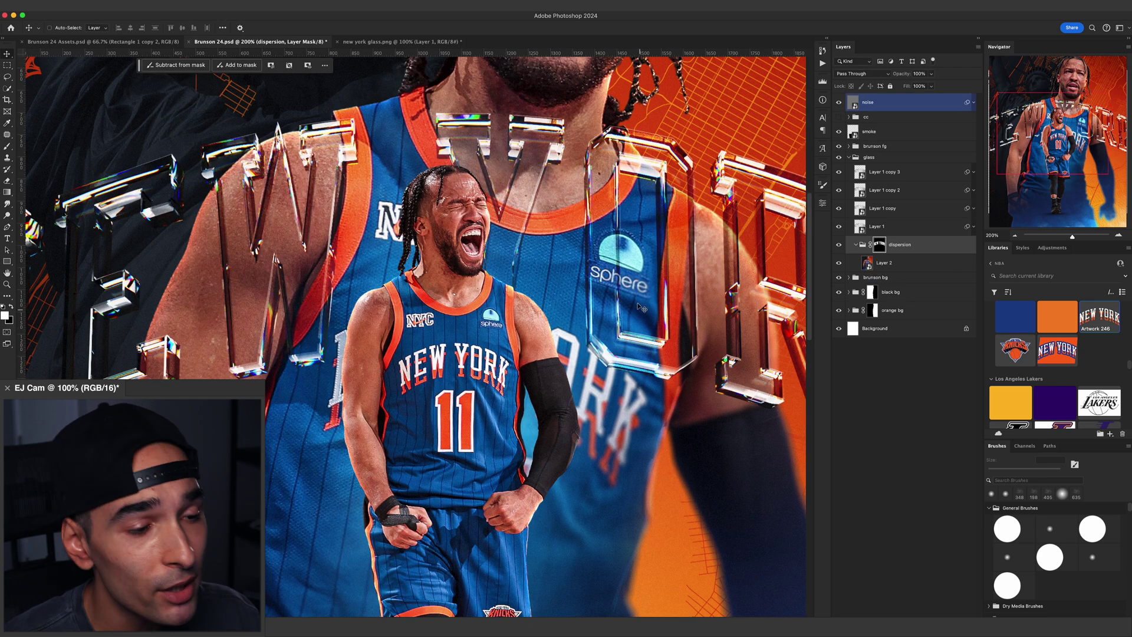
Apply a Gaussian Blur to the merged background layer inside the dispersion group.
left_click_drag(639, 283, 607, 312)
left_click(884, 263)
left_click_drag(540, 283, 505, 306)
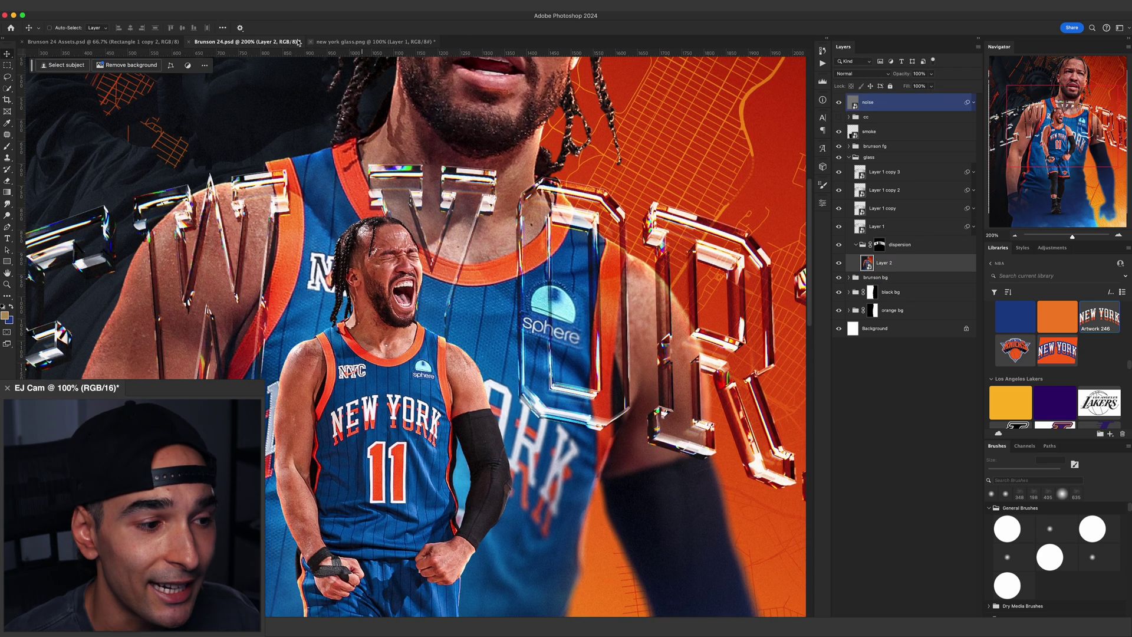
left_click(224, 2)
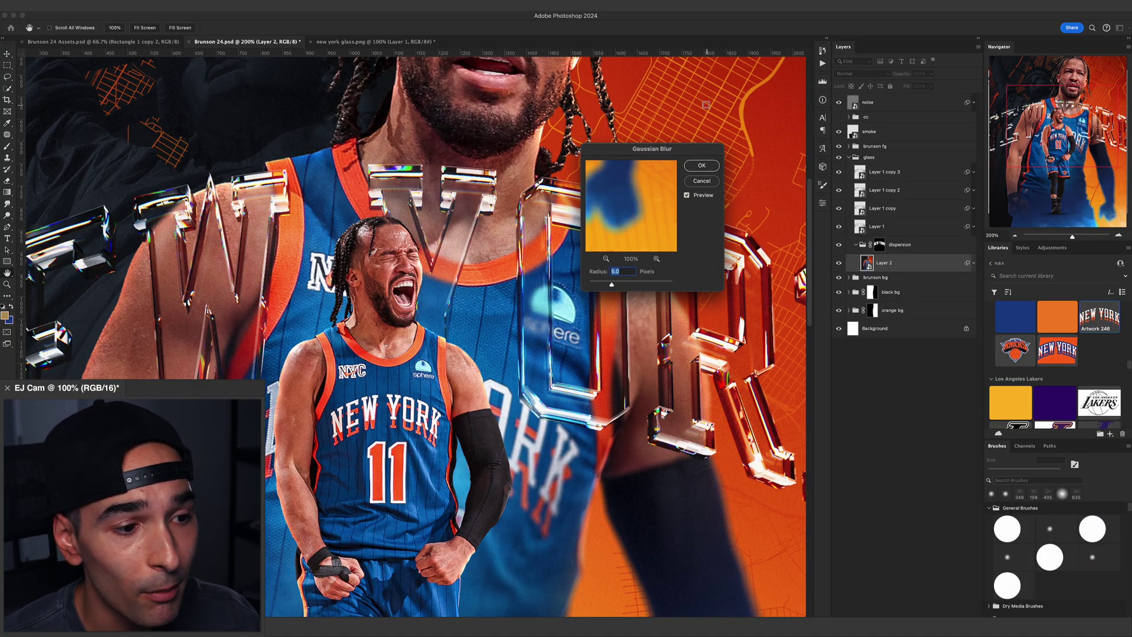
type("1")
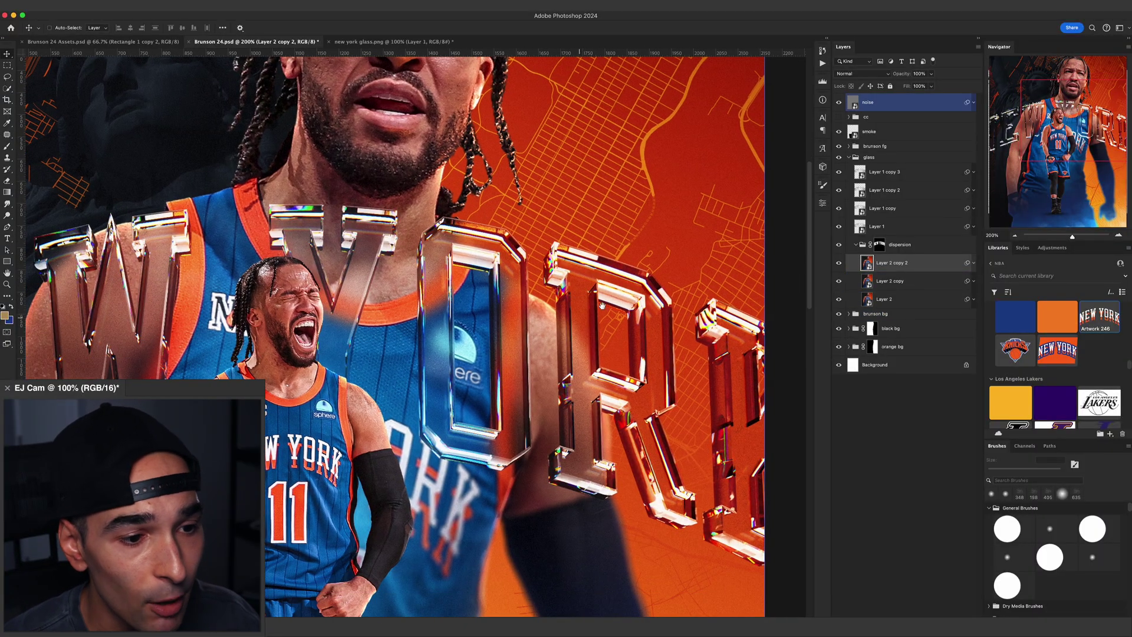
Limit each of the three blurred background layers to one color channel: red for the top copy, green for the middle, blue for the bottom.
double_click(952, 267)
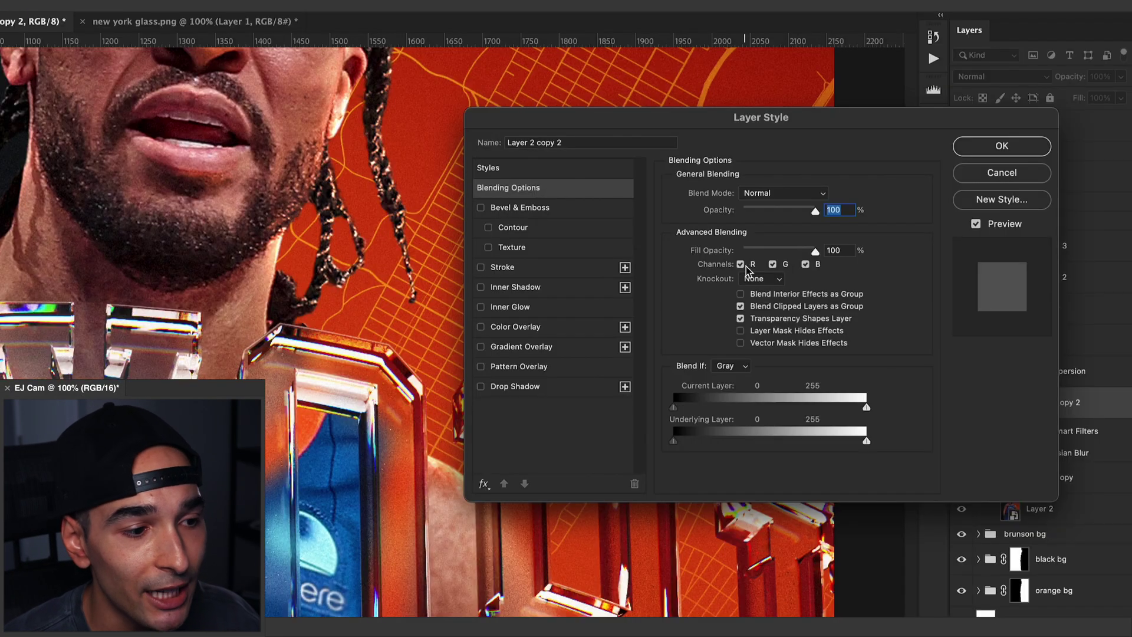
left_click(806, 264)
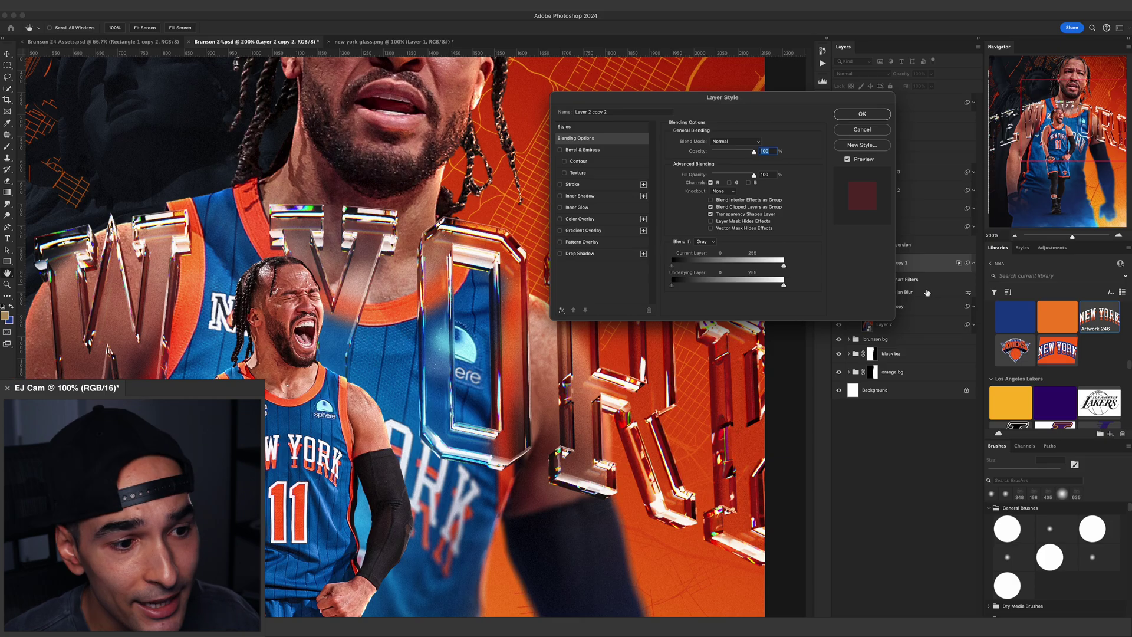
key("Return")
double_click(1111, 475)
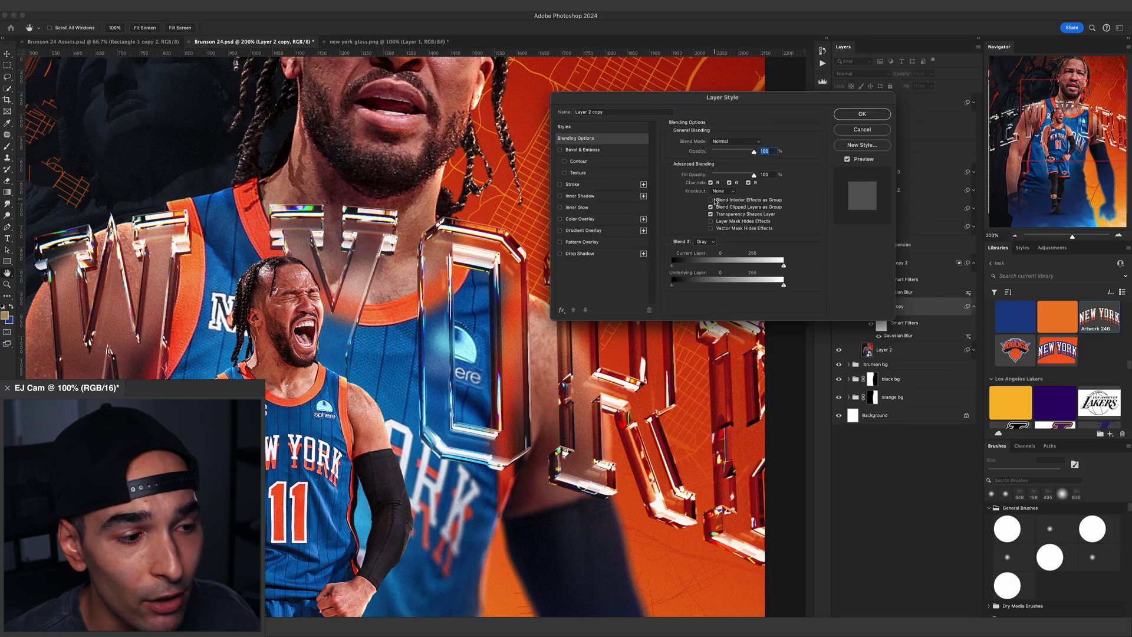
left_click(711, 183)
key("Return")
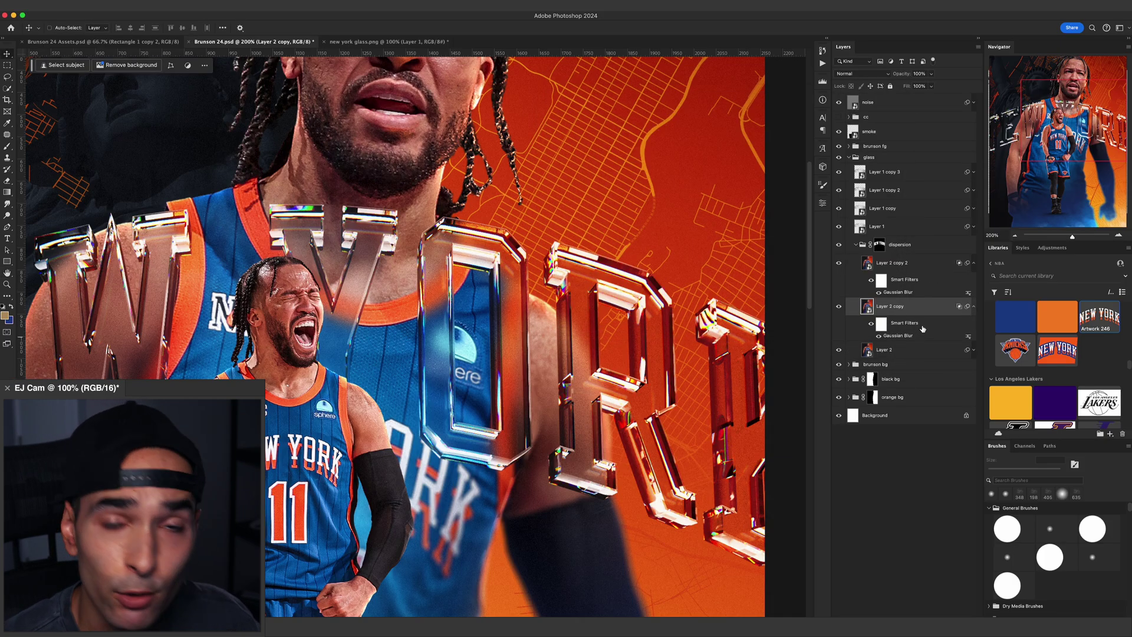
double_click(914, 350)
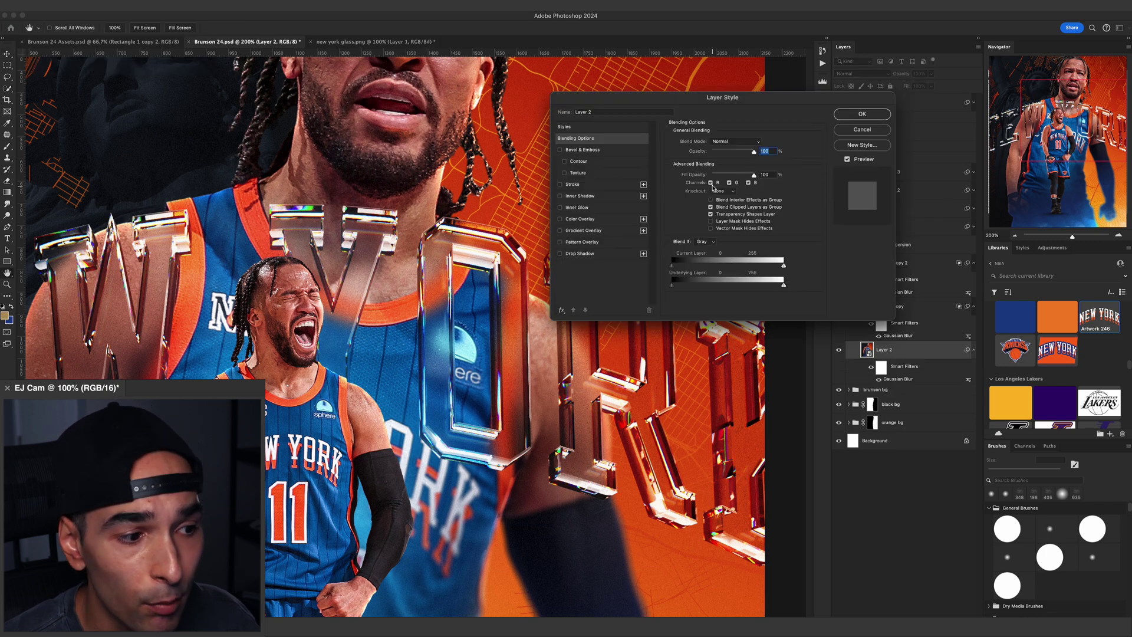
left_click(711, 183)
left_click(730, 182)
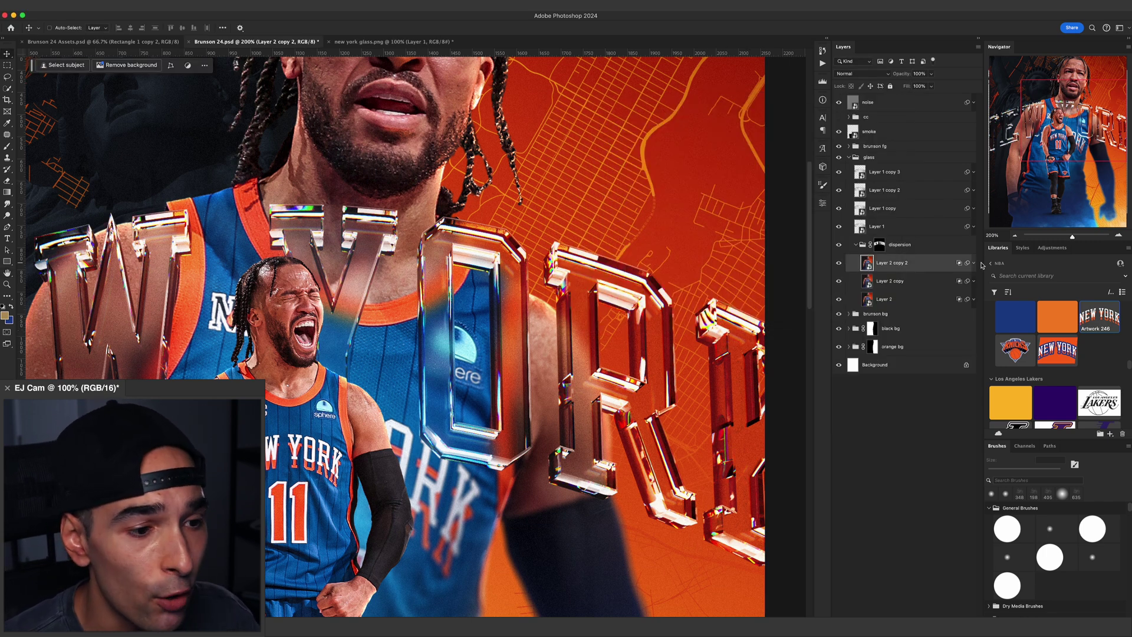
Add a solid color fill of #12171e above the background copies in the dispersion group and set its opacity to 20%.
left_click(932, 301)
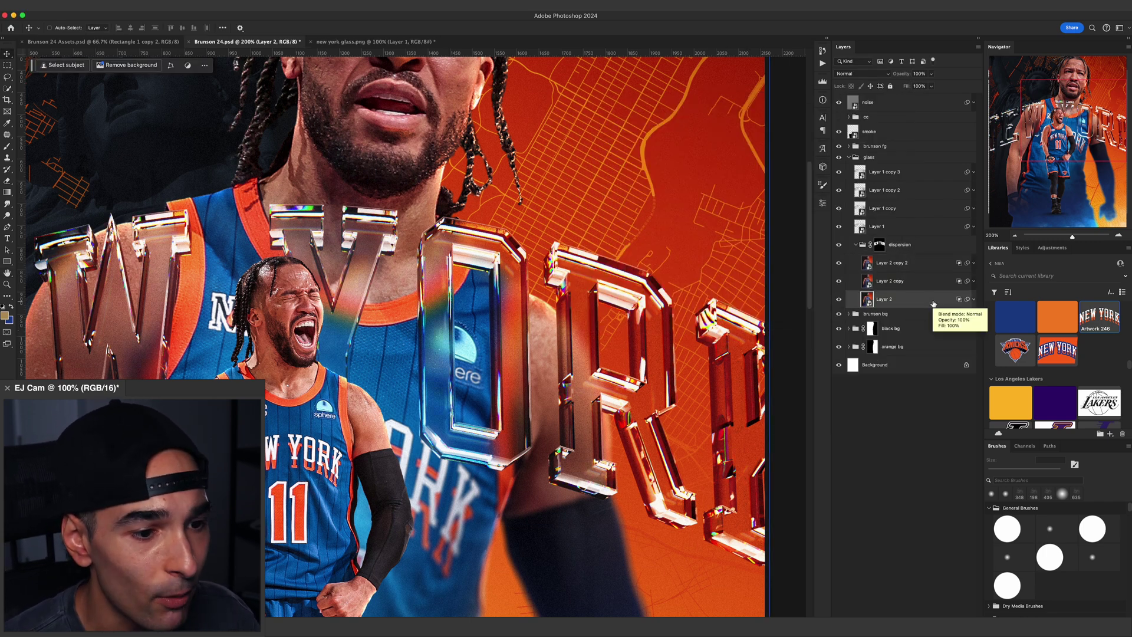
left_click(889, 264)
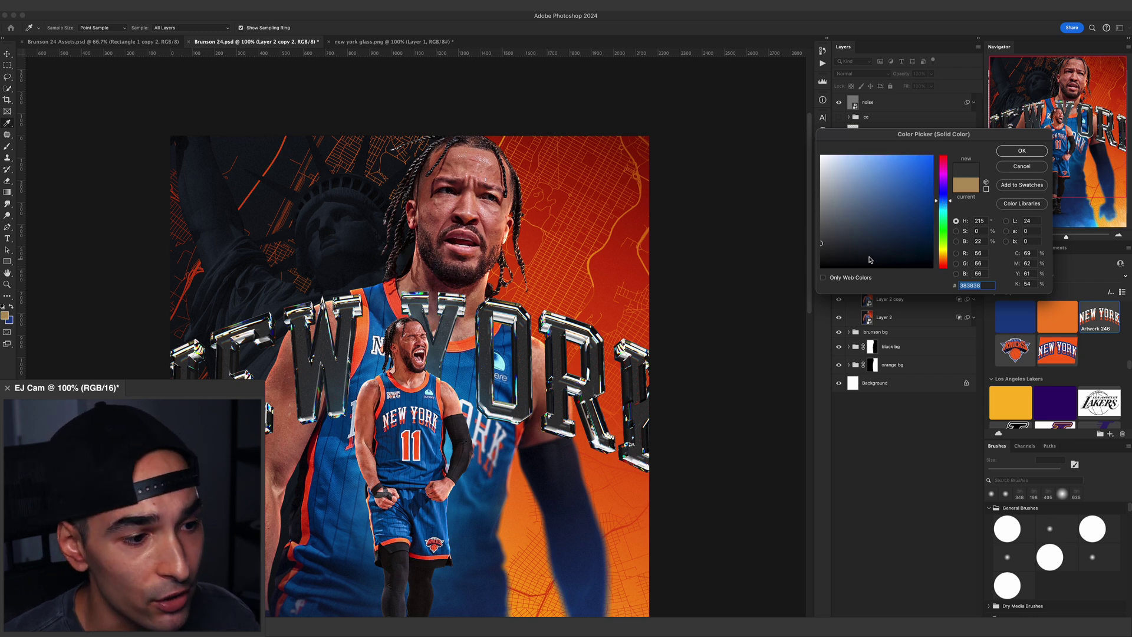
left_click_drag(870, 256, 864, 258)
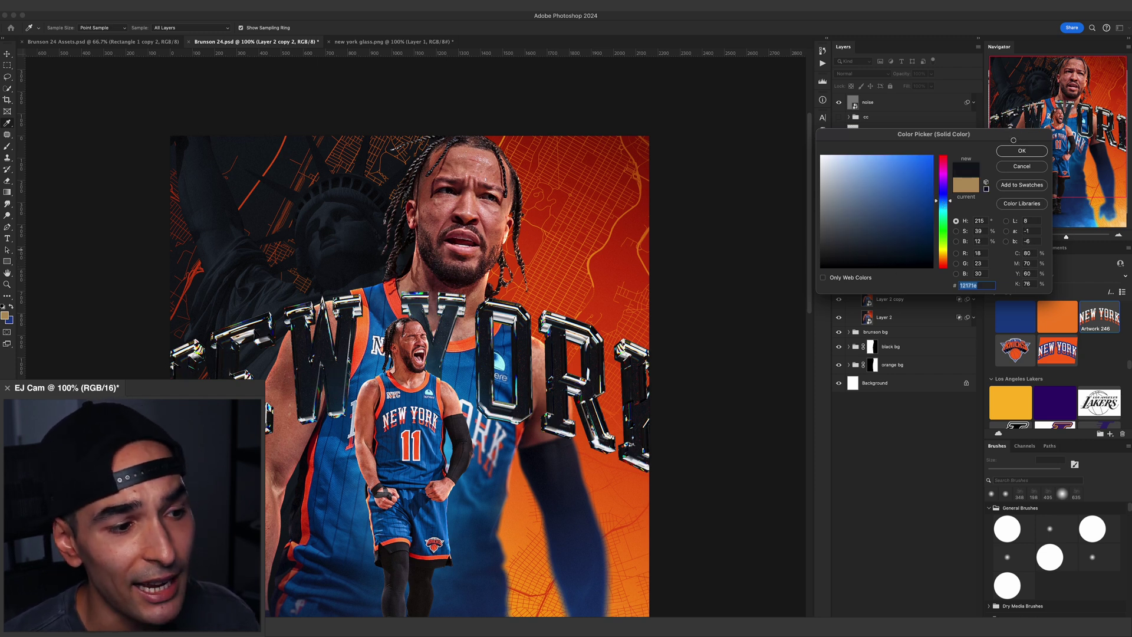
left_click(1010, 151)
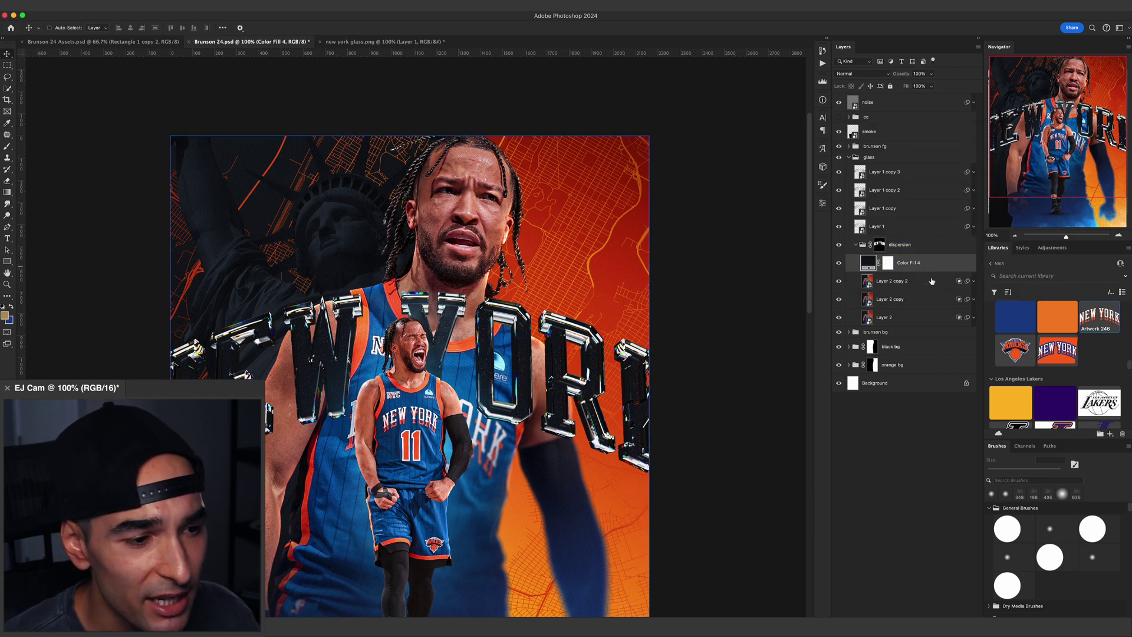
left_click(905, 280)
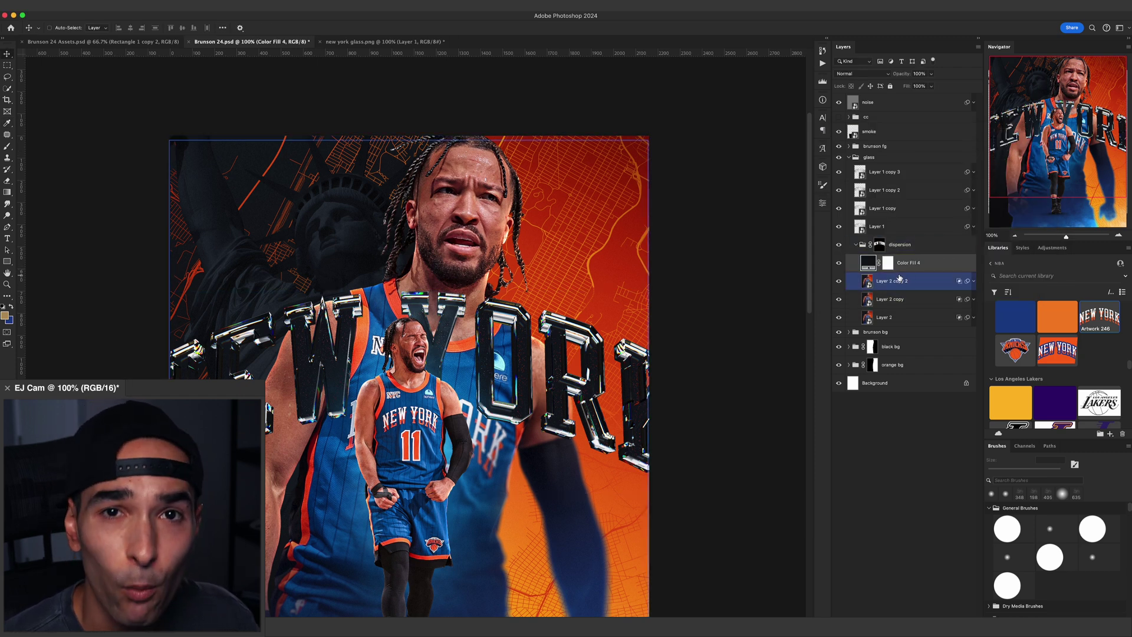
key("2")
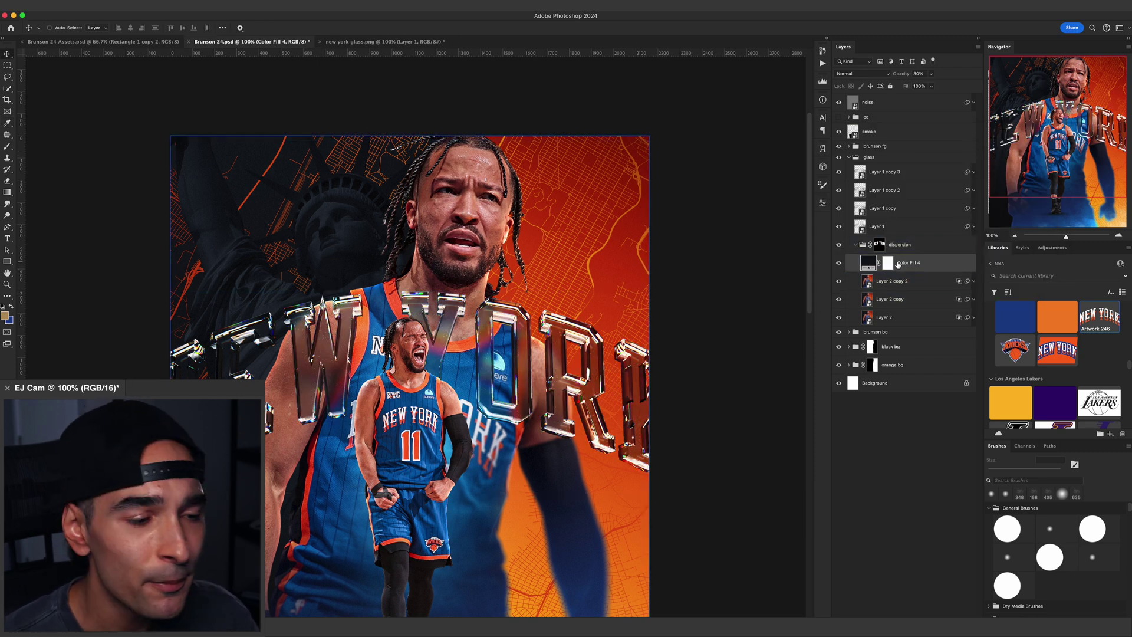
Change the dispersion group's color fill to the bright red-orange #ff3000.
double_click(868, 263)
left_click(923, 176)
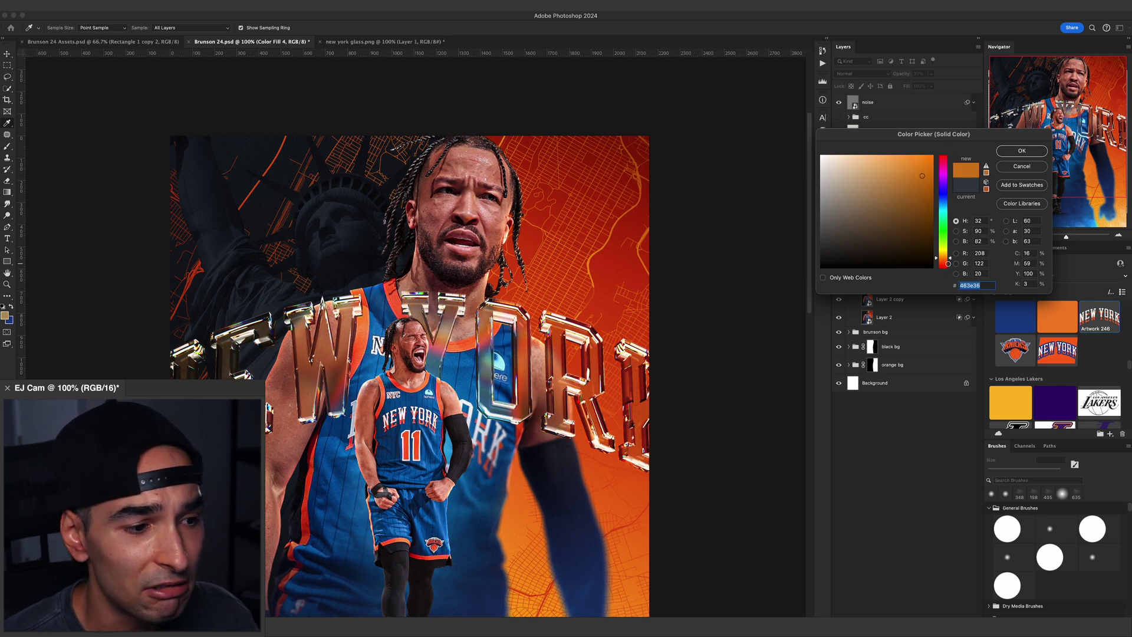
left_click(951, 266)
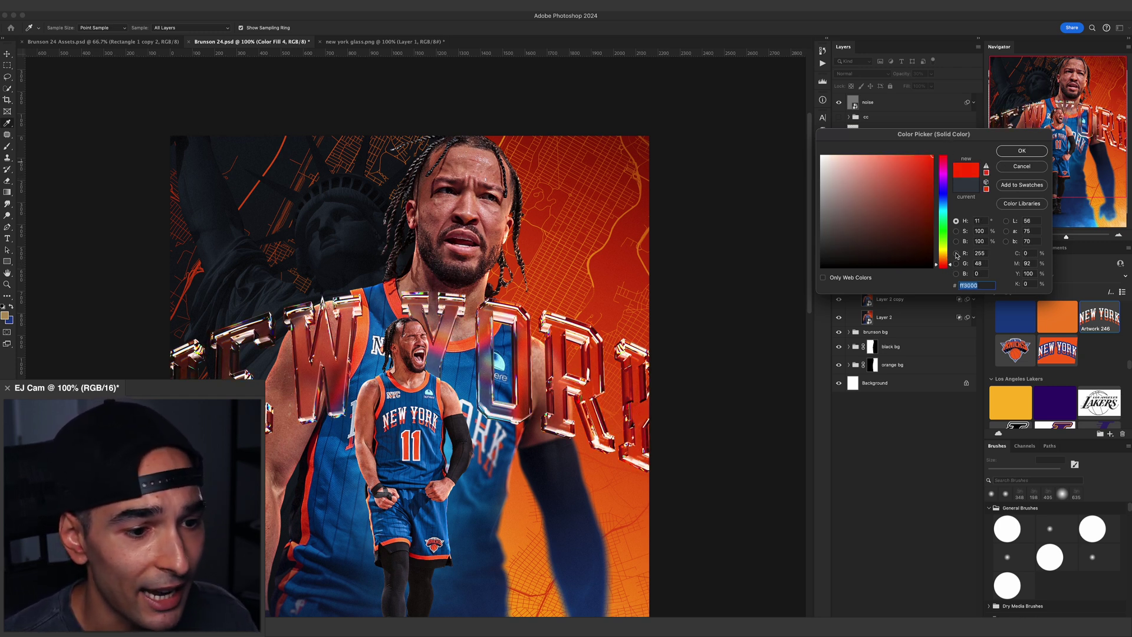
key("Return")
Set the red color fill layer's blend mode to Screen and its opacity to 50%.
left_click(862, 74)
left_click(848, 34)
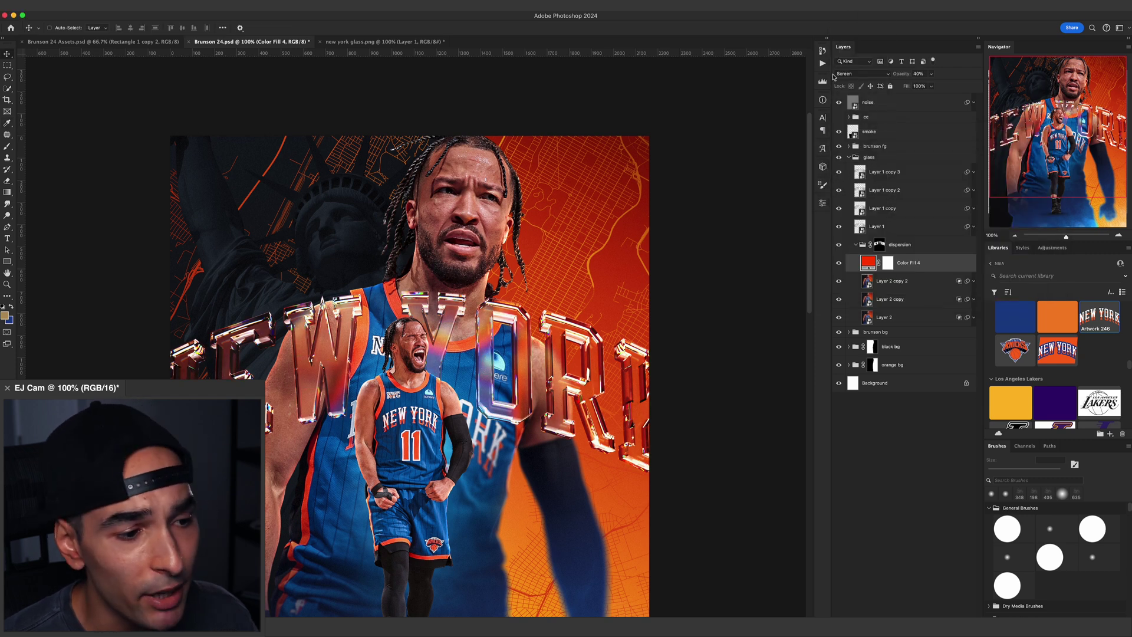
left_click(841, 101)
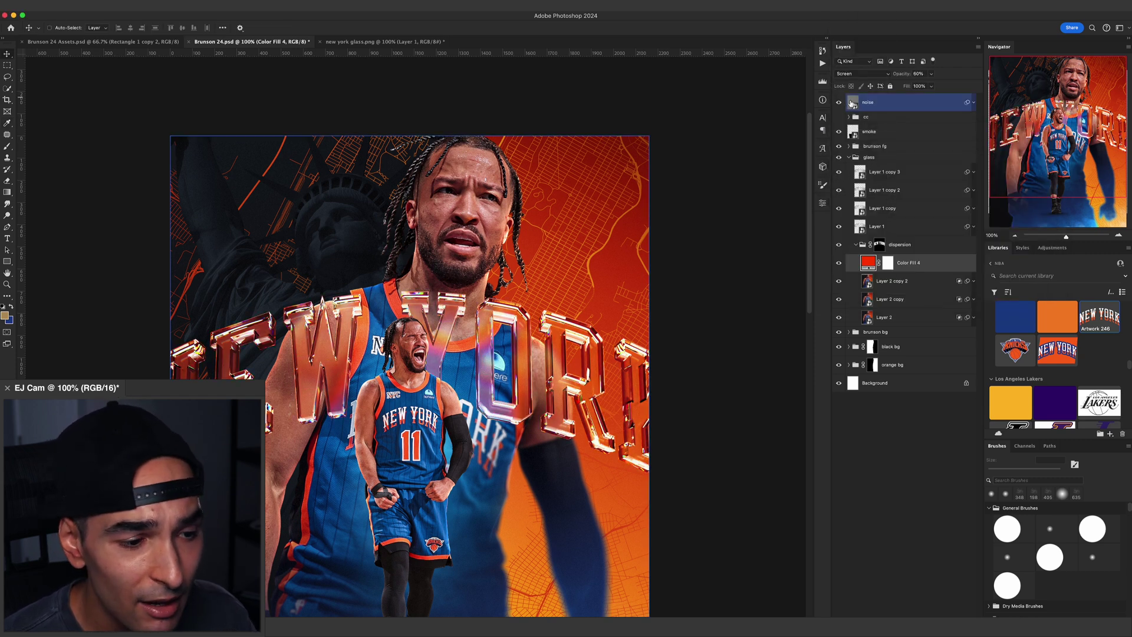
key("5")
key("6")
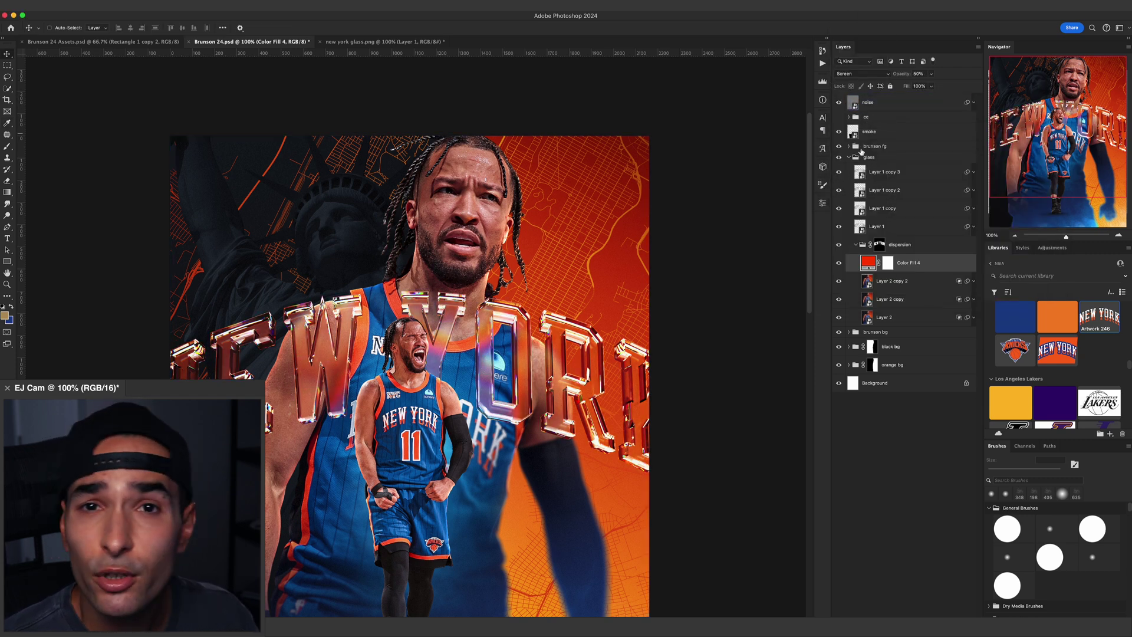